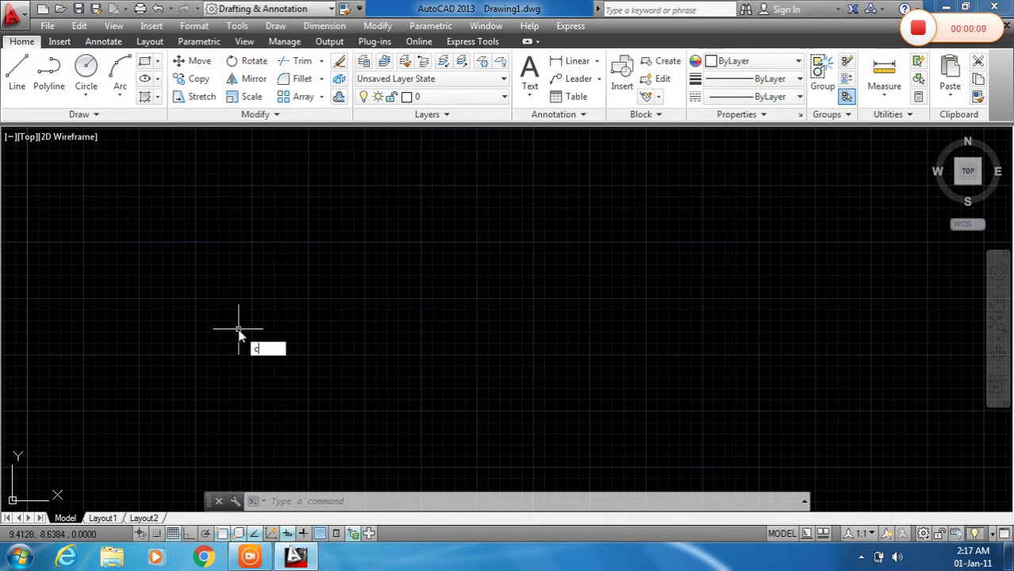
Step: Draw two concentric circles of radius 5 and 8 on a shared centre point
key(Return)
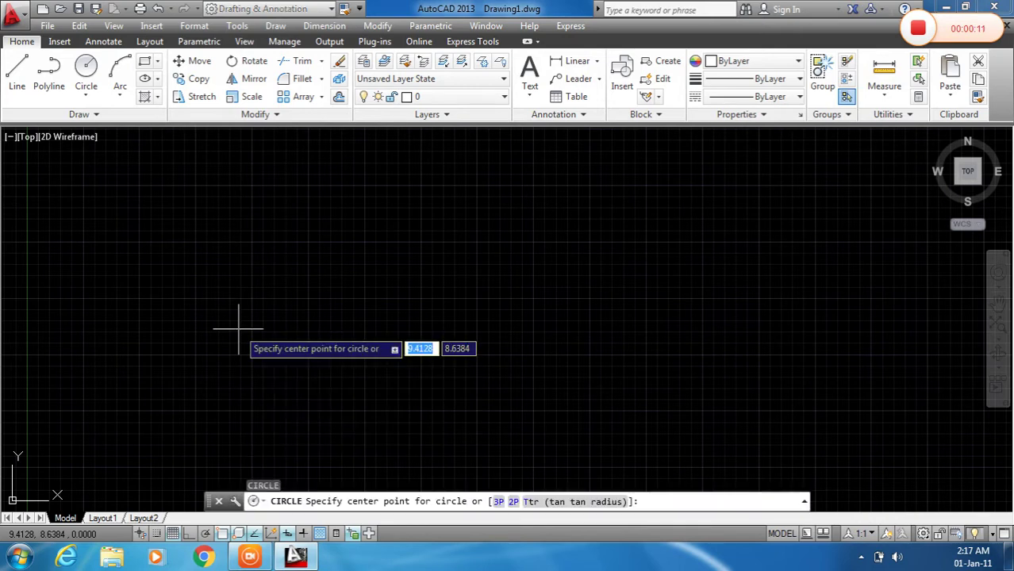
click(280, 306)
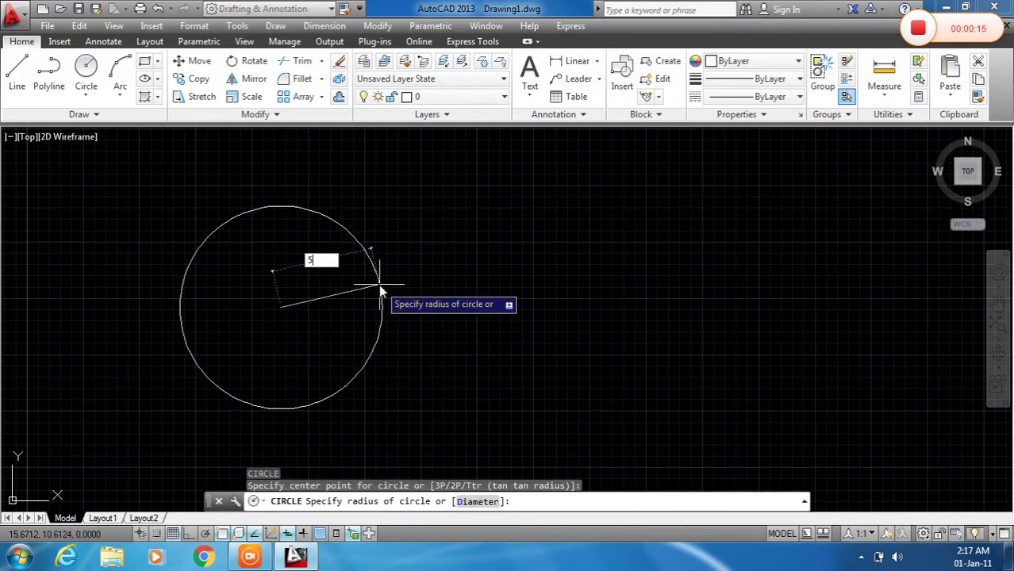
key(Return)
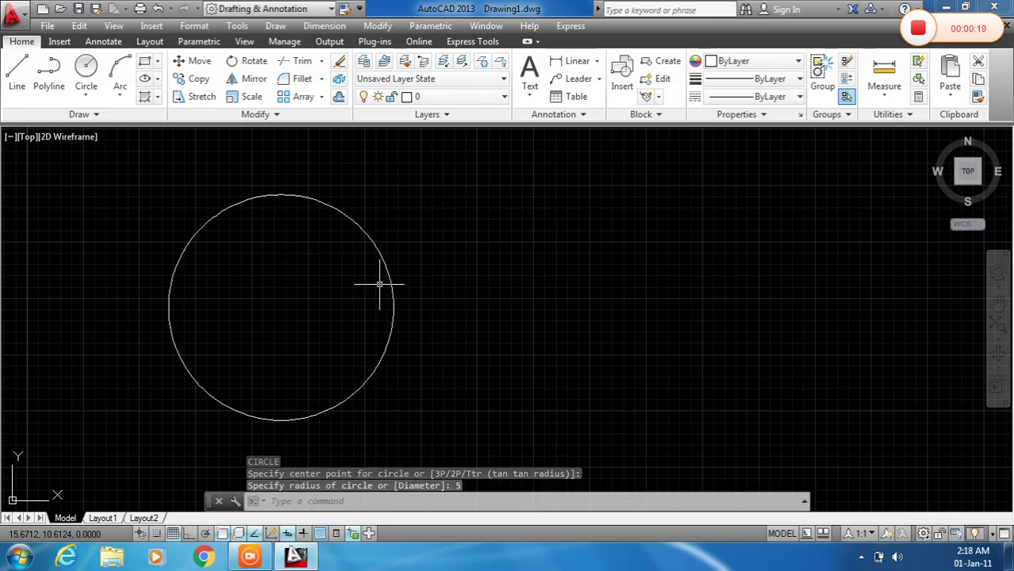
key(Return)
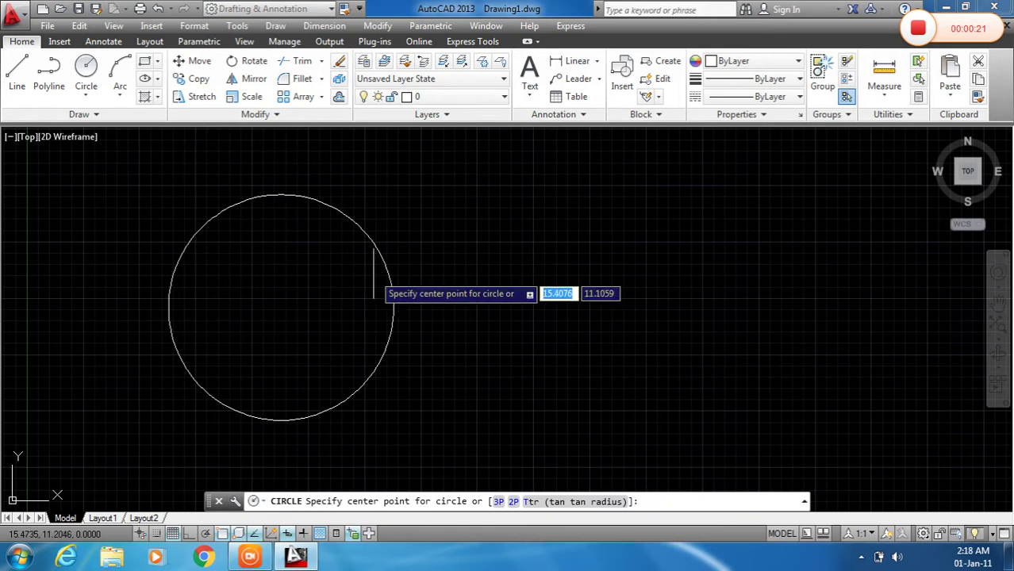
click(280, 307)
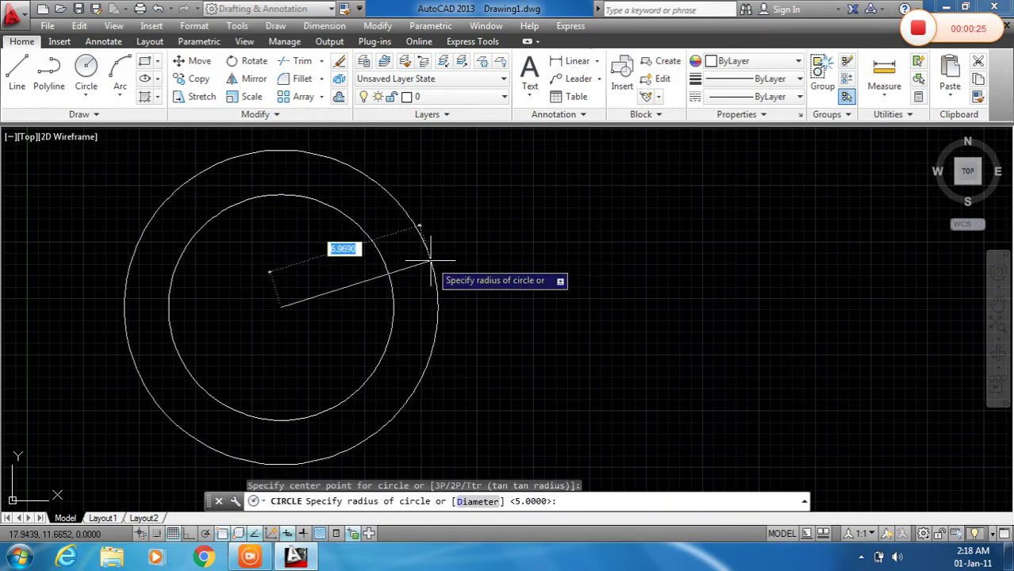
key(Return)
scroll(450, 259, down, 4)
middle_drag(408, 245, 340, 295)
scroll(343, 284, up, 2)
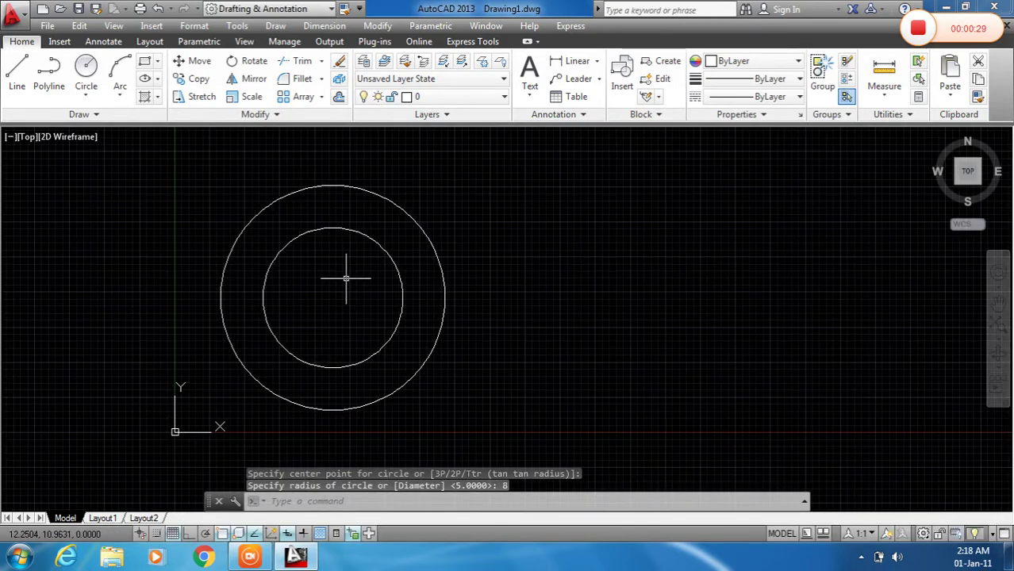
Step: Draw a six-sided polygon, circumscribed at radius 4, centred on the circles
text(pol)
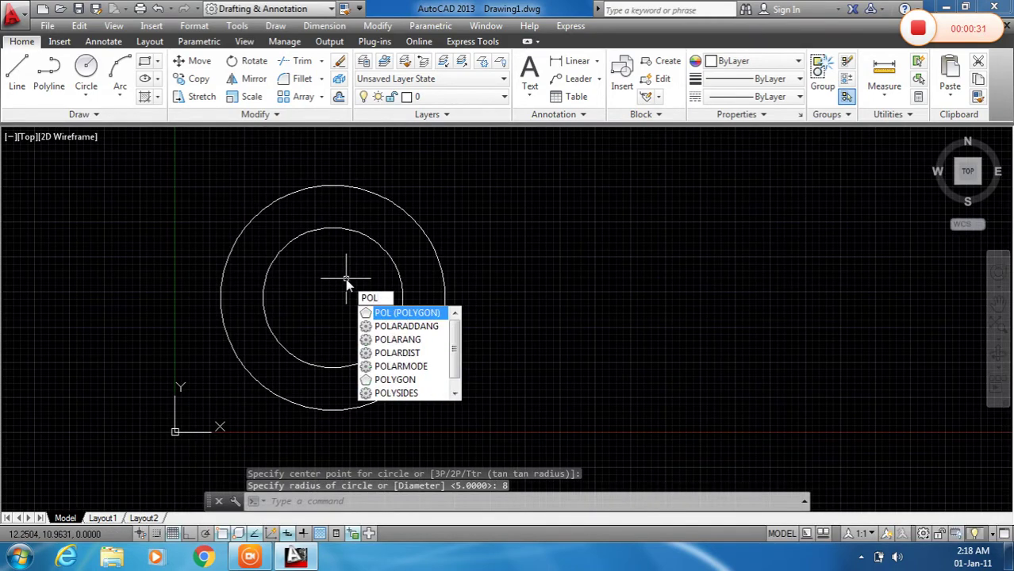
key(Return)
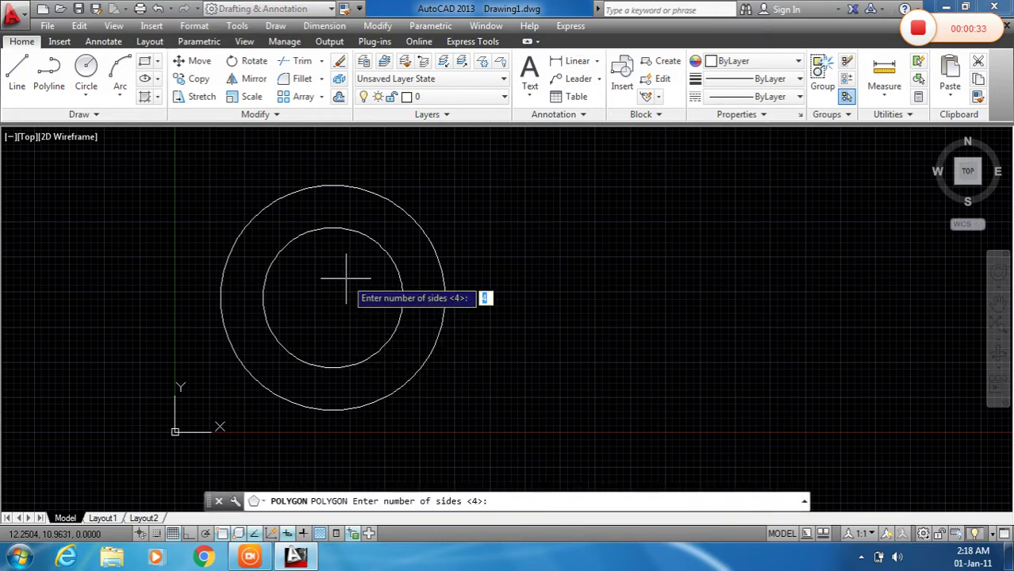
text(6)
key(Return)
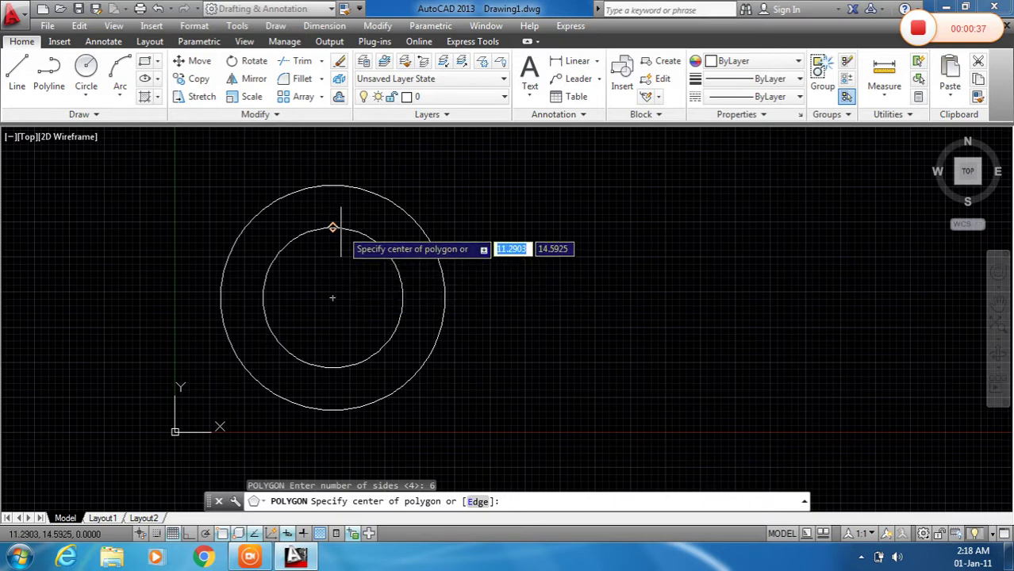
click(333, 298)
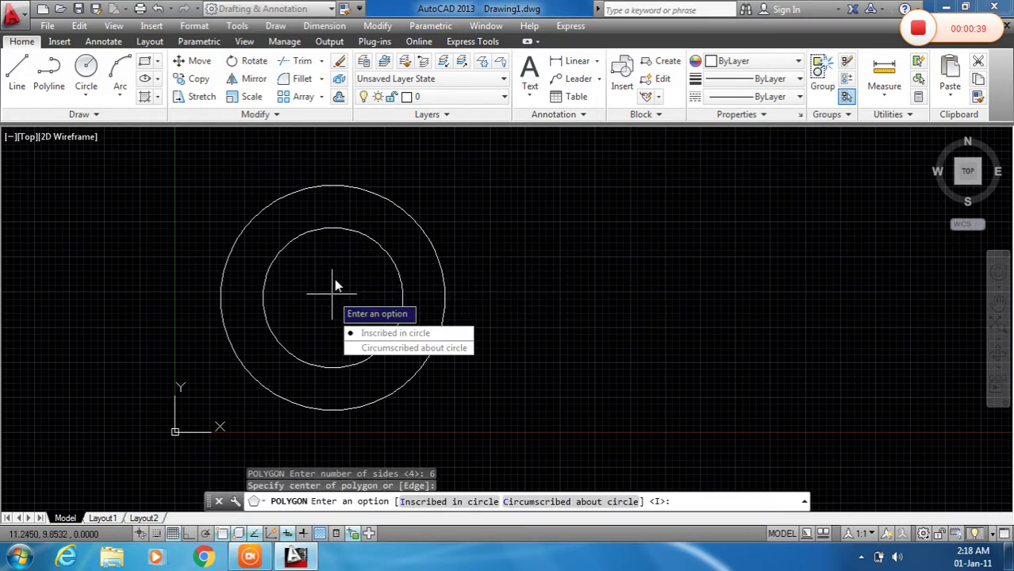
click(380, 349)
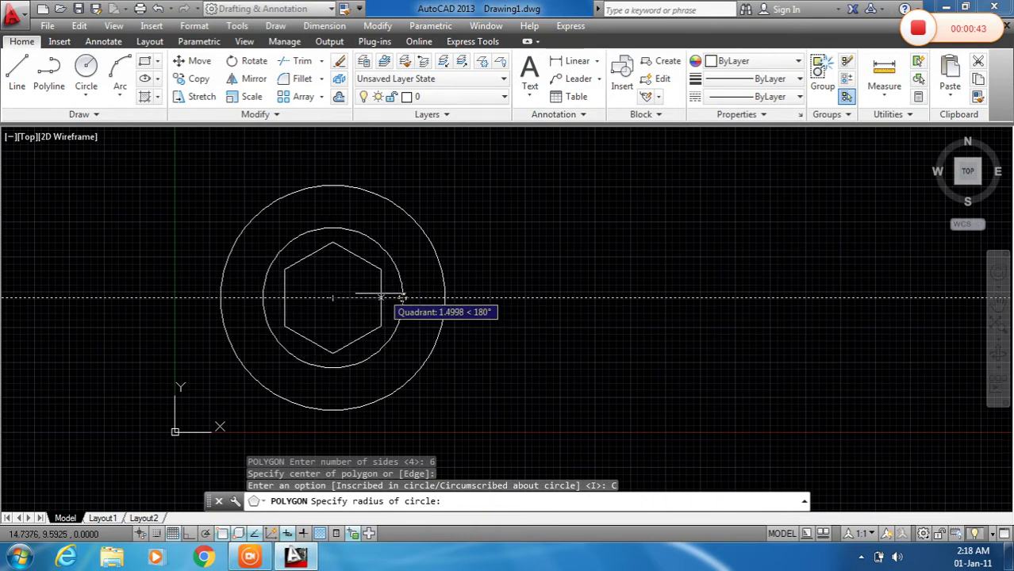
text(4)
key(Return)
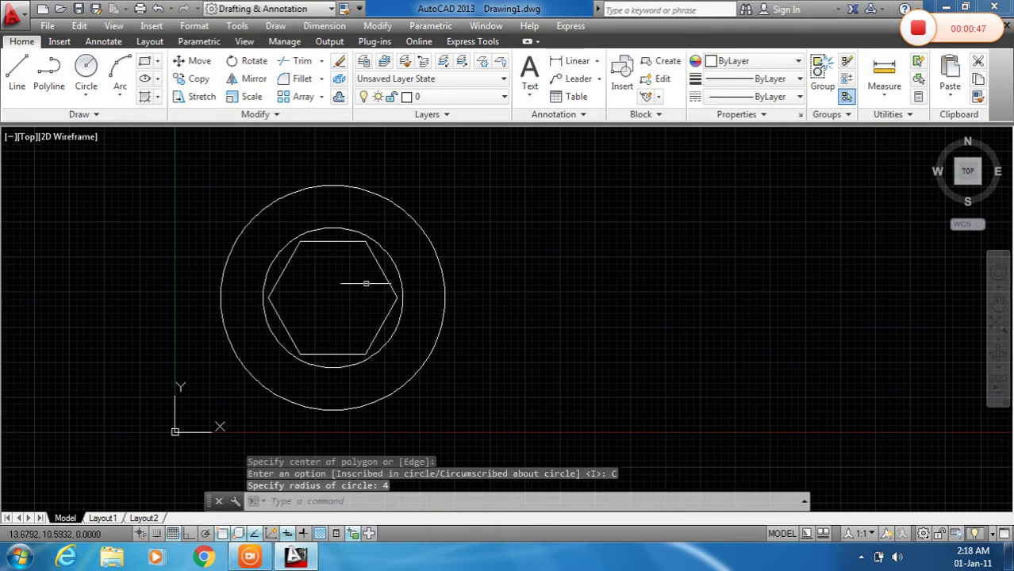
scroll(366, 283, up, 2)
Step: Draw a circle at the hexagon's centre with its radius reaching the hexagon's top
text(c)
key(Return)
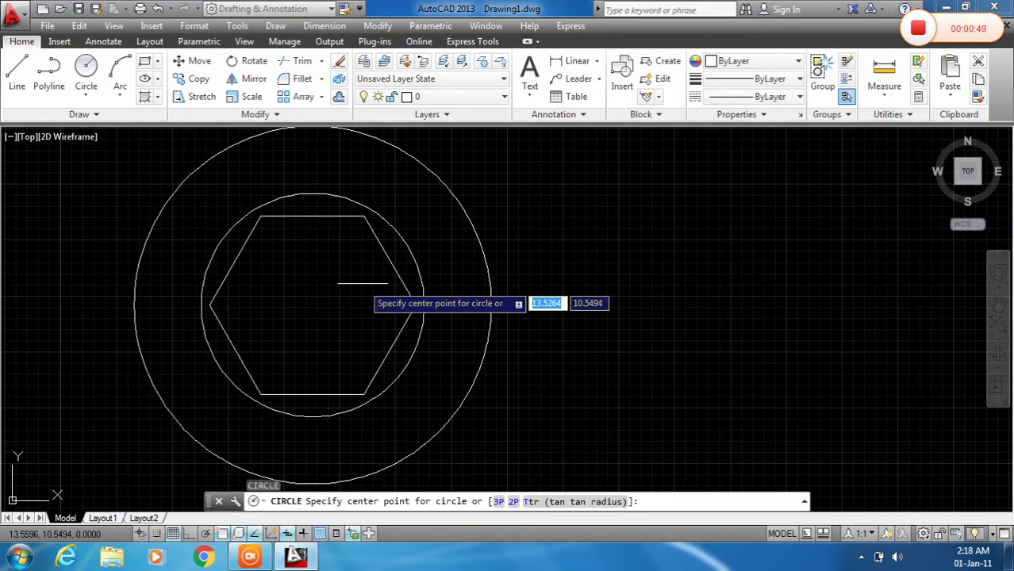
click(313, 305)
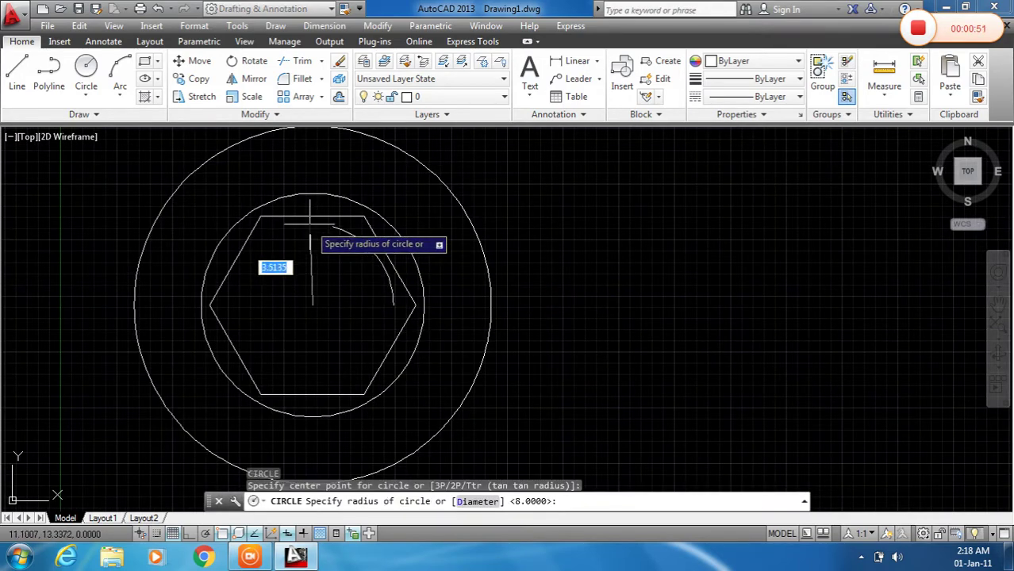
click(315, 216)
Step: Orbit into a tilted 3D view, turn off the grid with F7, and zoom in
scroll(354, 229, down, 3)
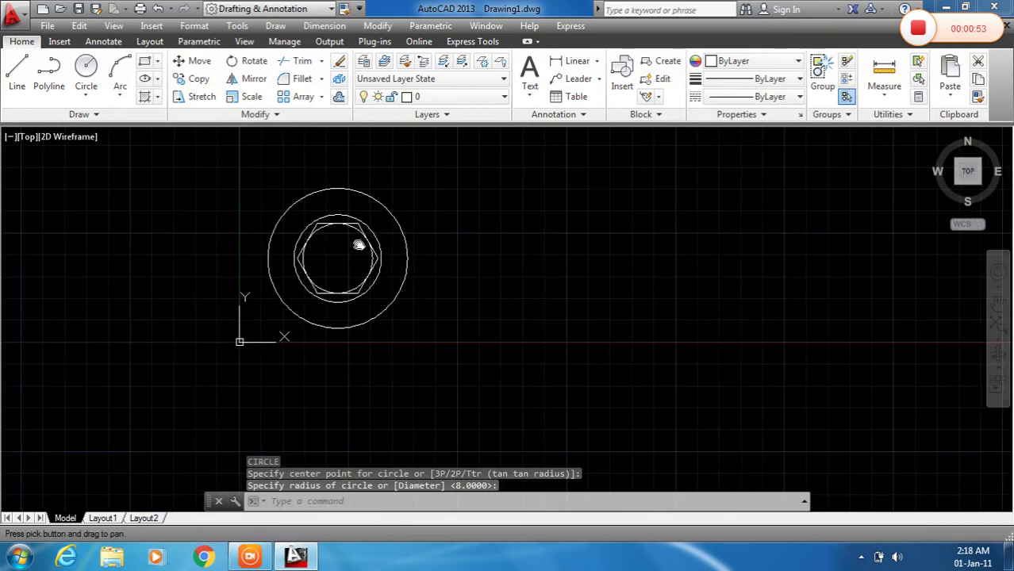
drag(940, 154, 505, 308)
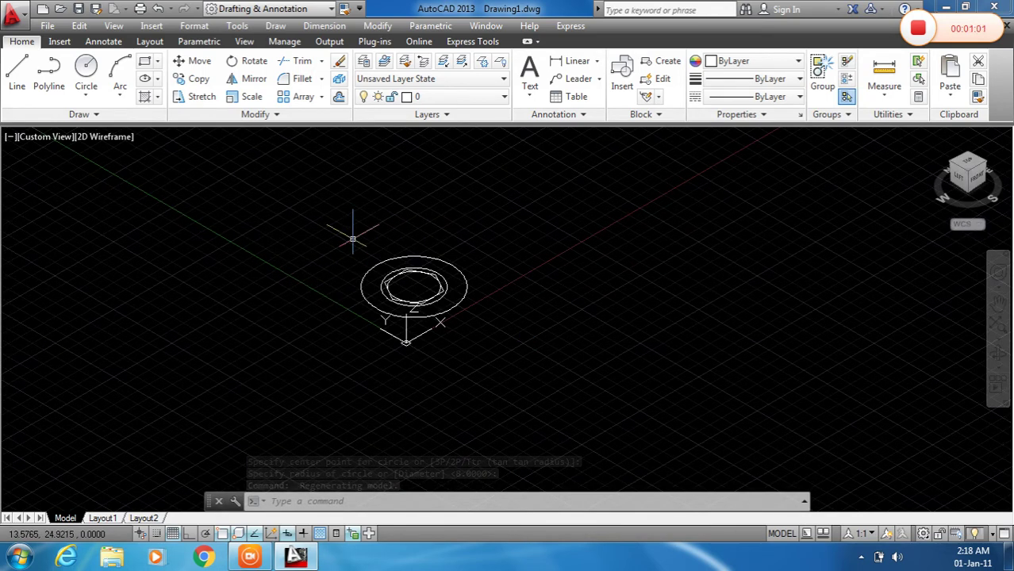
key(F7)
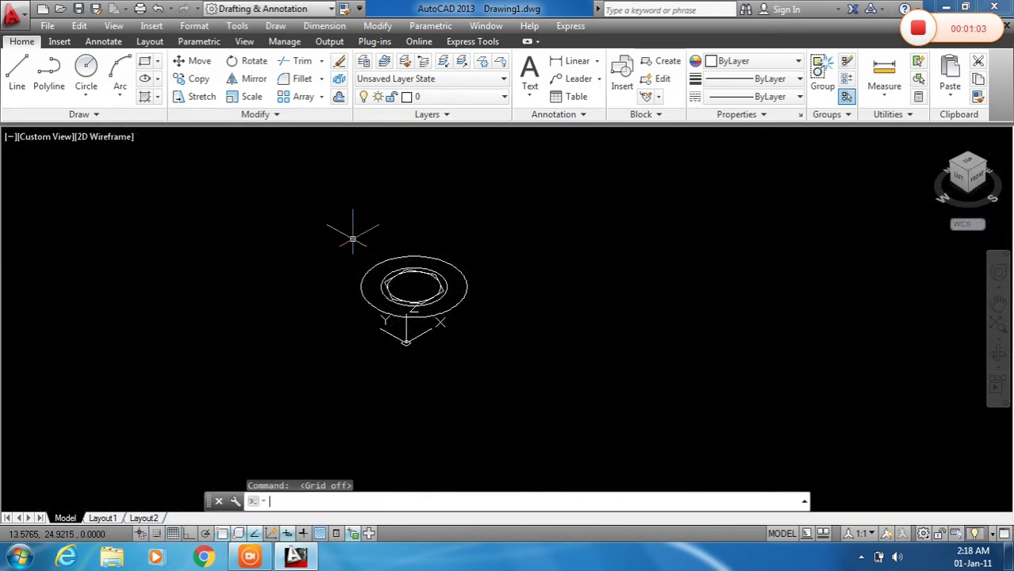
scroll(449, 289, up, 3)
scroll(426, 257, up, 3)
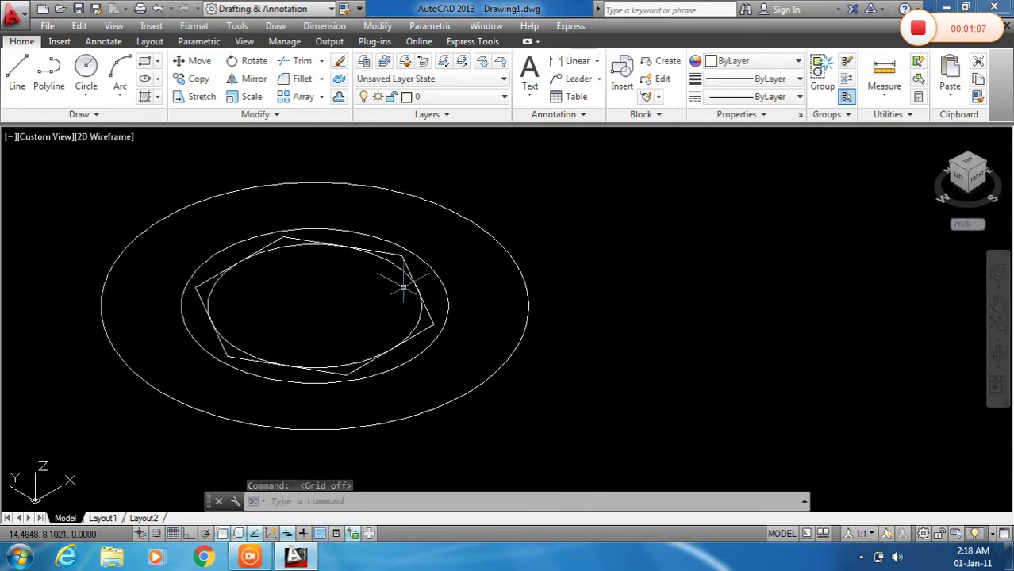
Step: Extrude the radius-5 circle 40 units to form the shank
text(EXT)
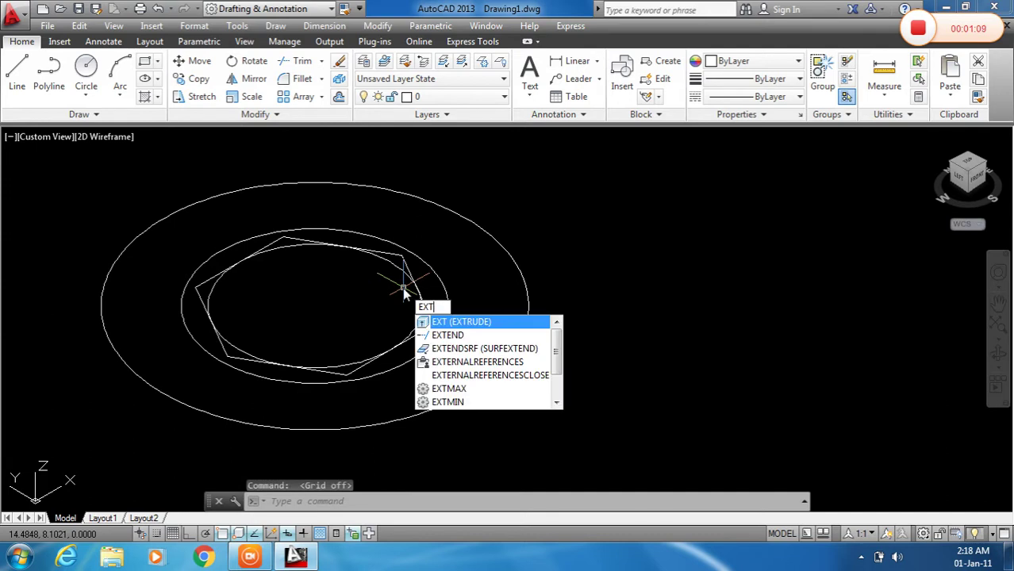
key(Return)
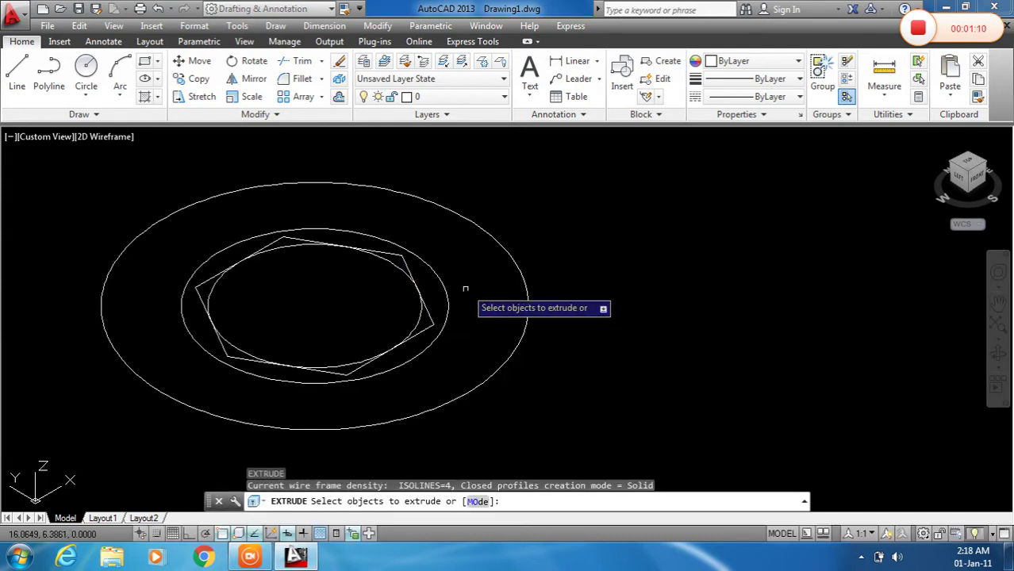
click(447, 298)
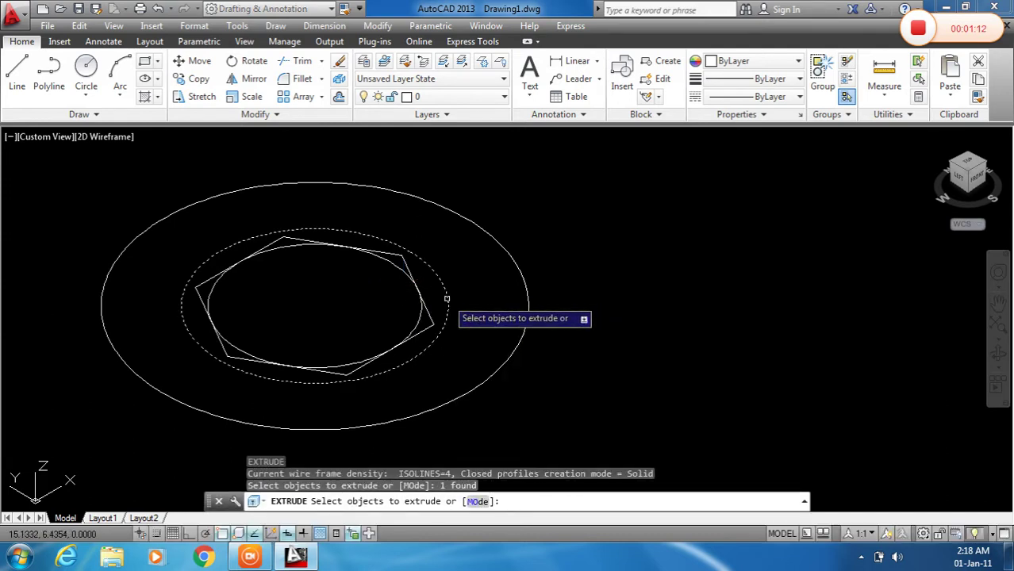
key(Return)
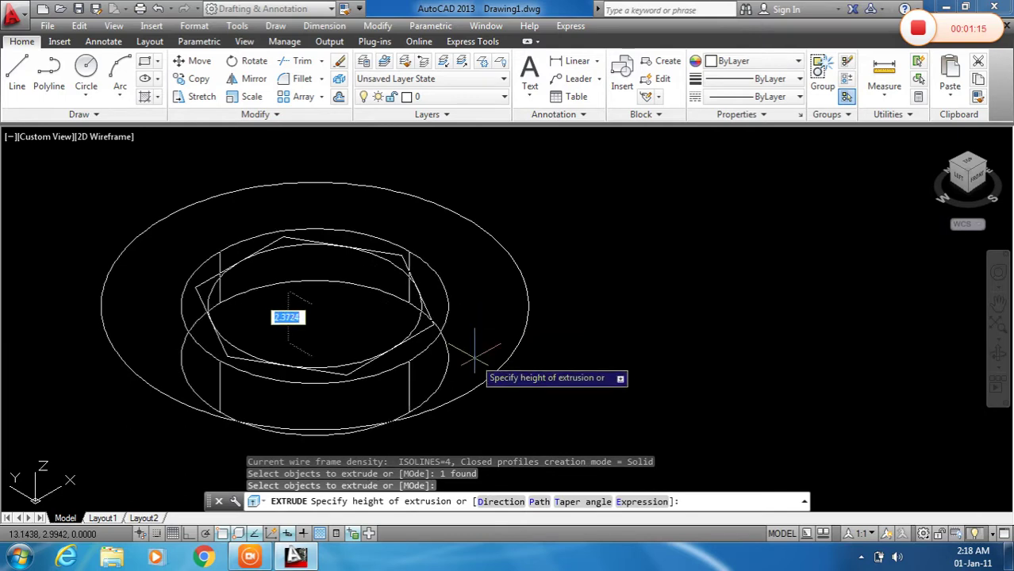
text(40)
key(Return)
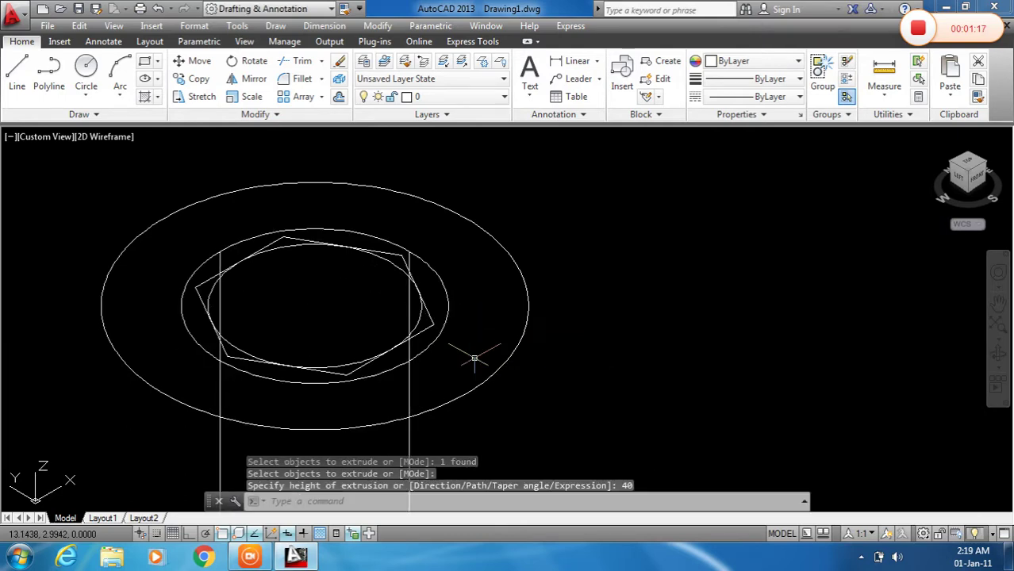
scroll(397, 385, down, 2)
scroll(427, 251, up, 2)
Step: Extrude the radius-8 circle 10 units for the head and the inner circle 5 units
right_click(426, 251)
key(Return)
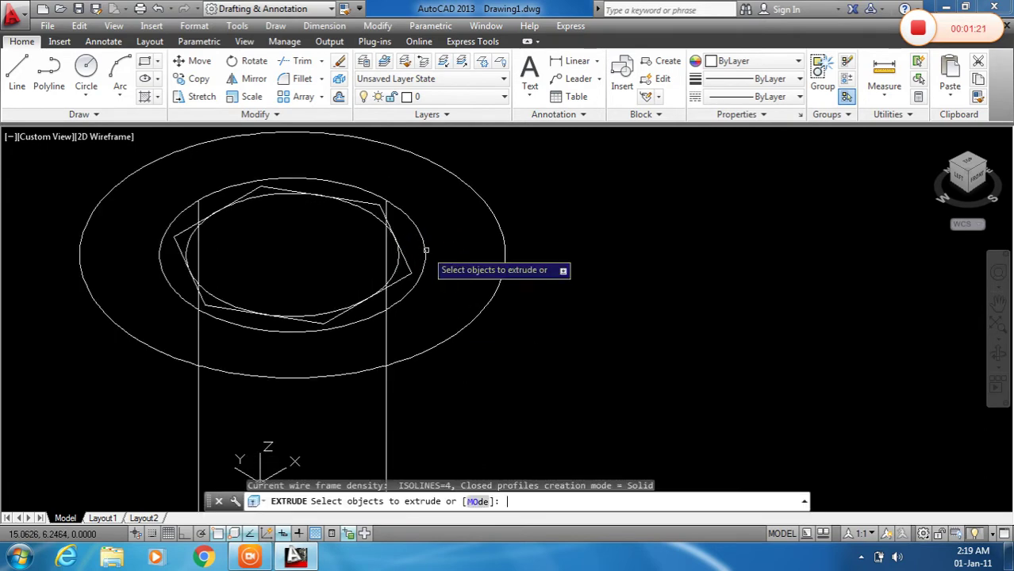
click(503, 239)
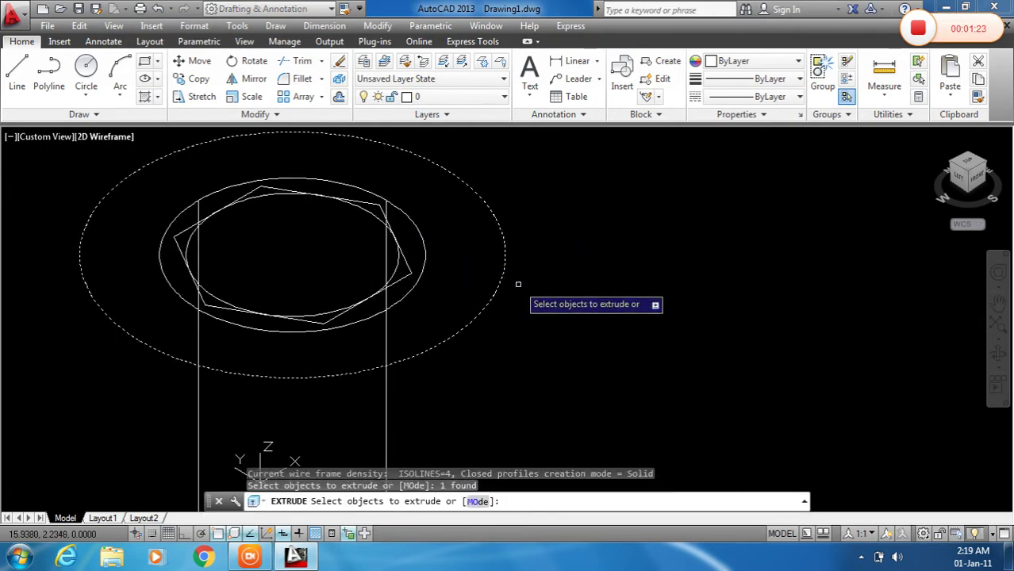
key(Return)
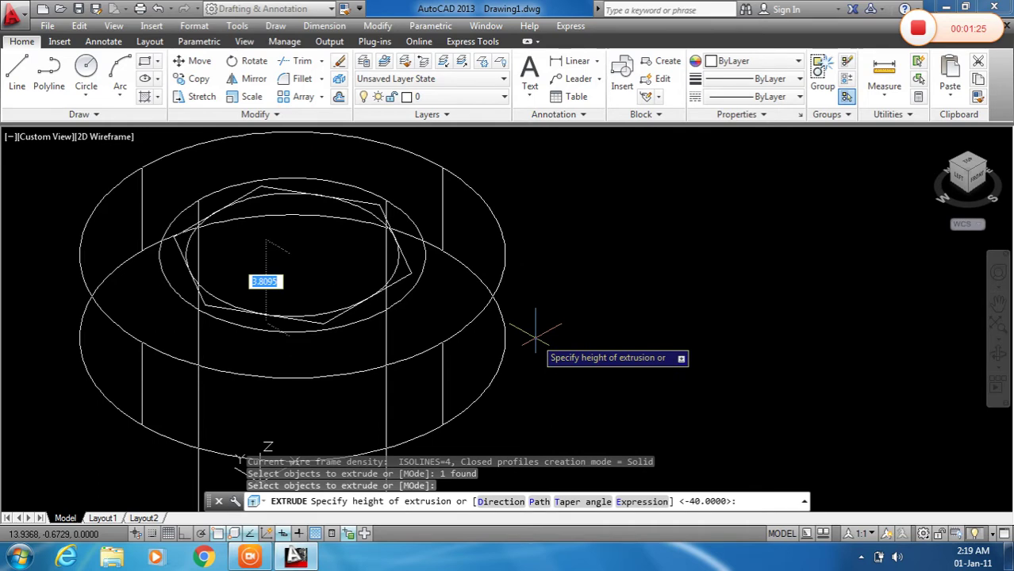
key(Return)
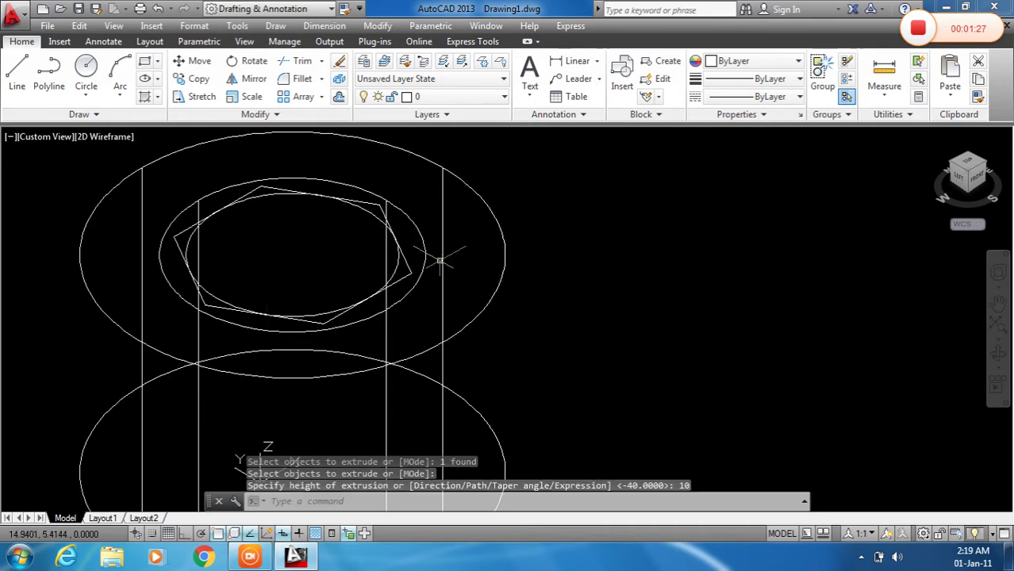
key(Return)
click(375, 210)
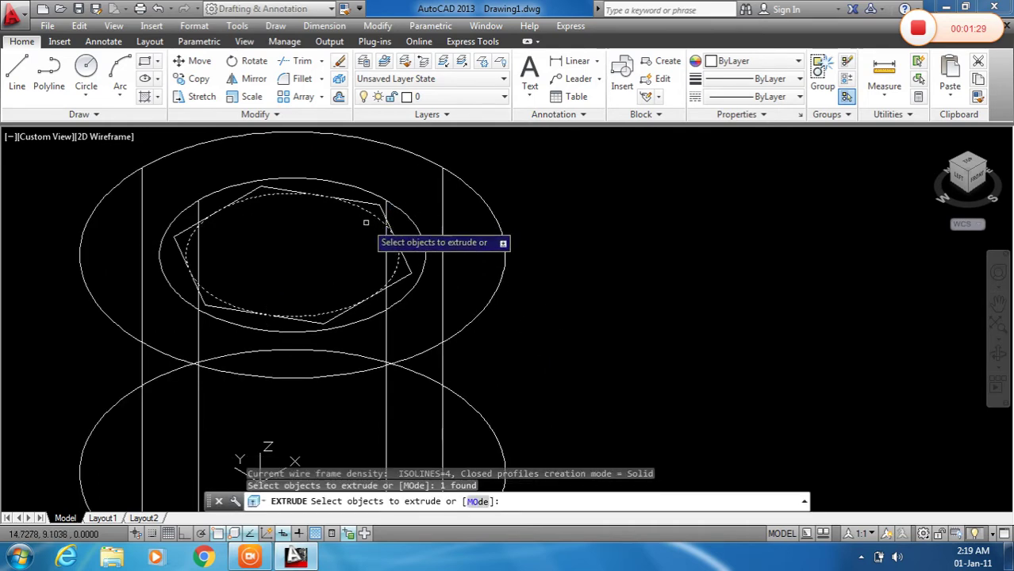
key(Return)
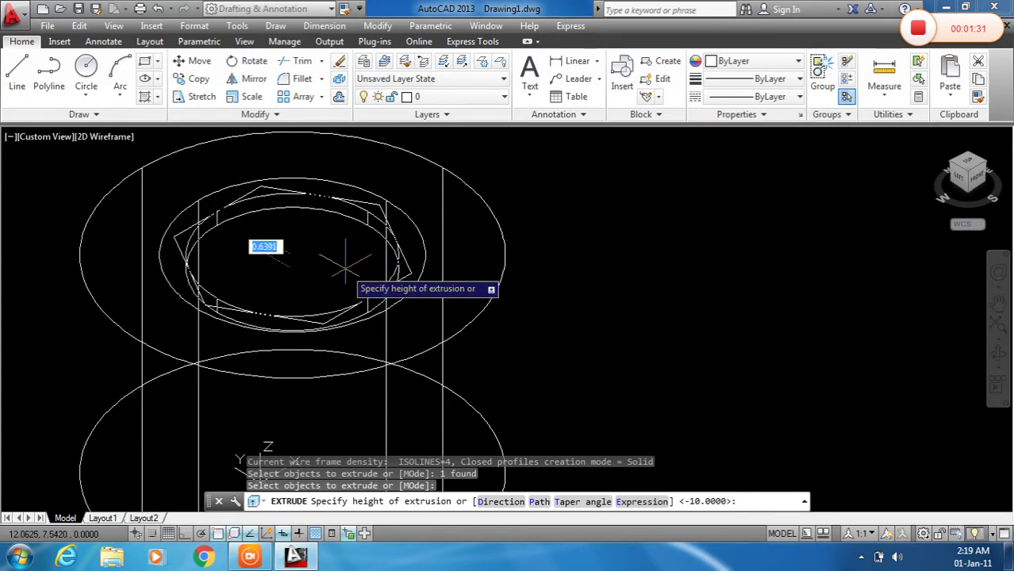
key(Return)
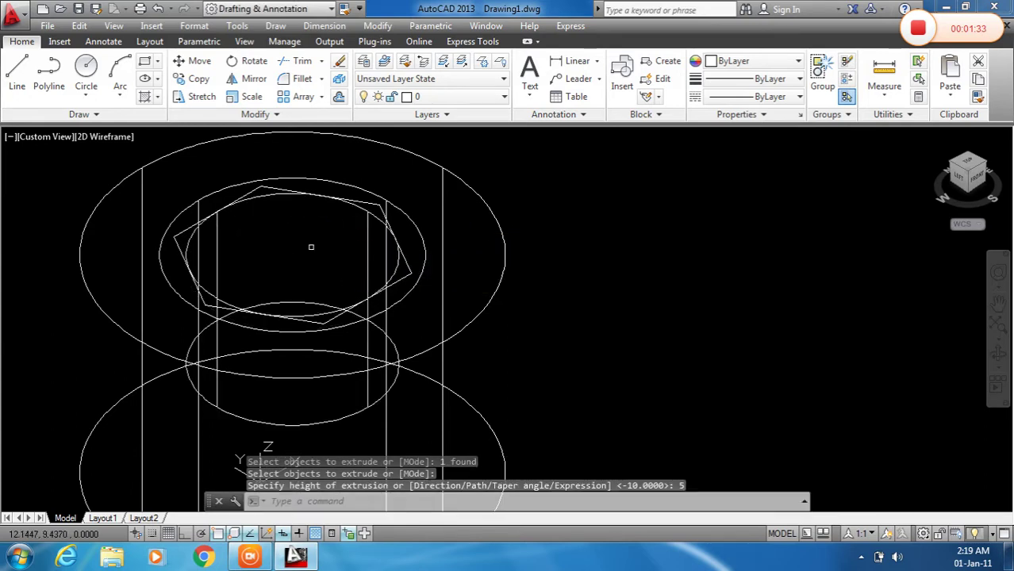
Step: Switch the viewport visual style to Shaded with edges
click(115, 140)
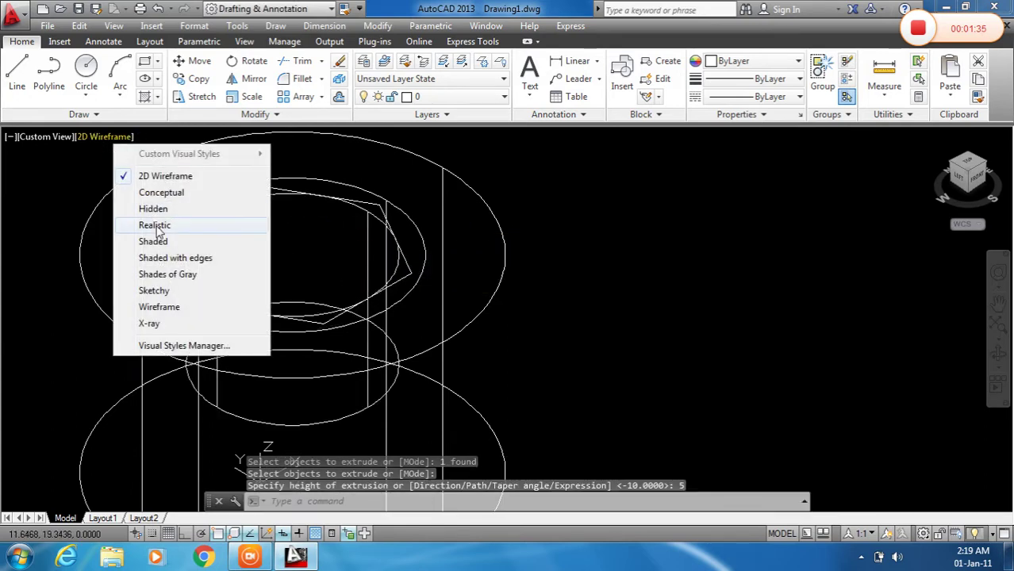
click(168, 260)
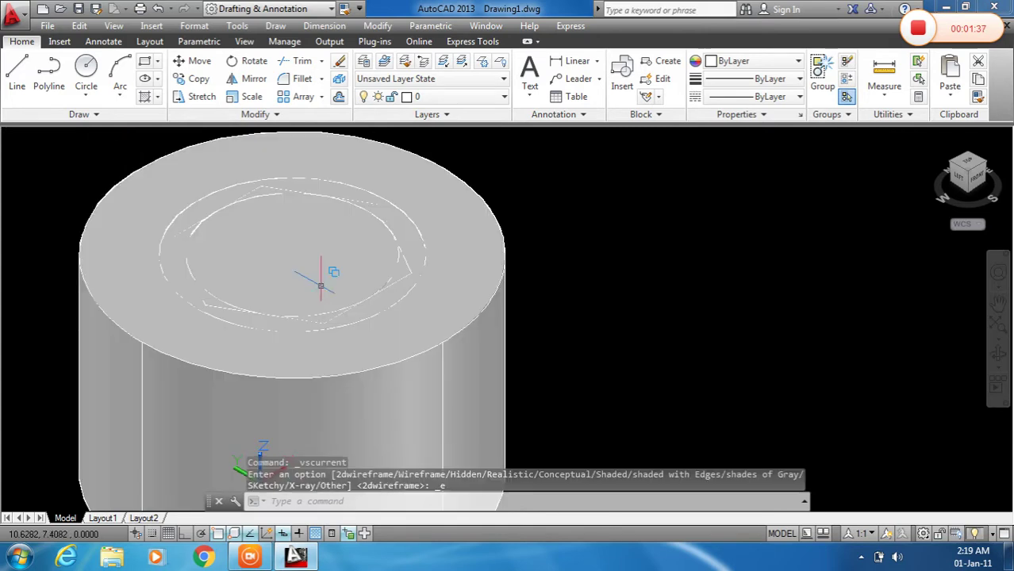
scroll(381, 242, down, 5)
scroll(382, 242, up, 4)
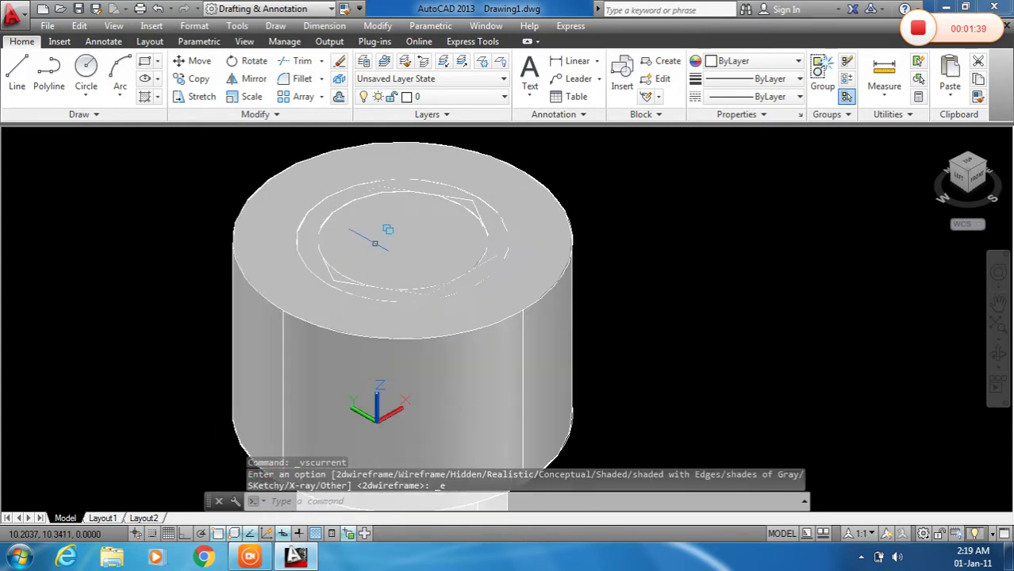
scroll(374, 243, down, 4)
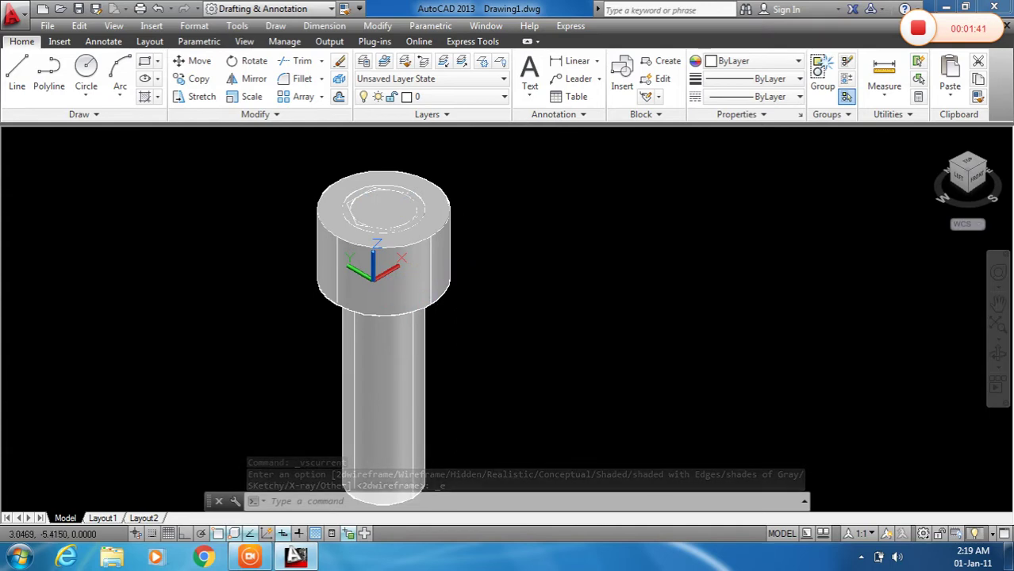
Step: Subtract the inner cylinder from the shank and head solids, leaving a round hole
text(SUb)
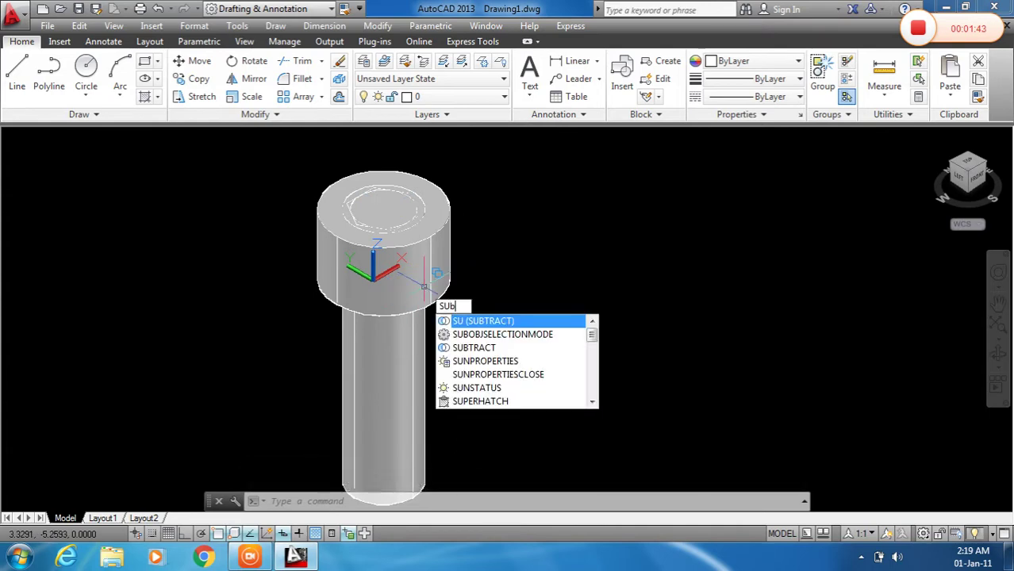
text(t)
key(Return)
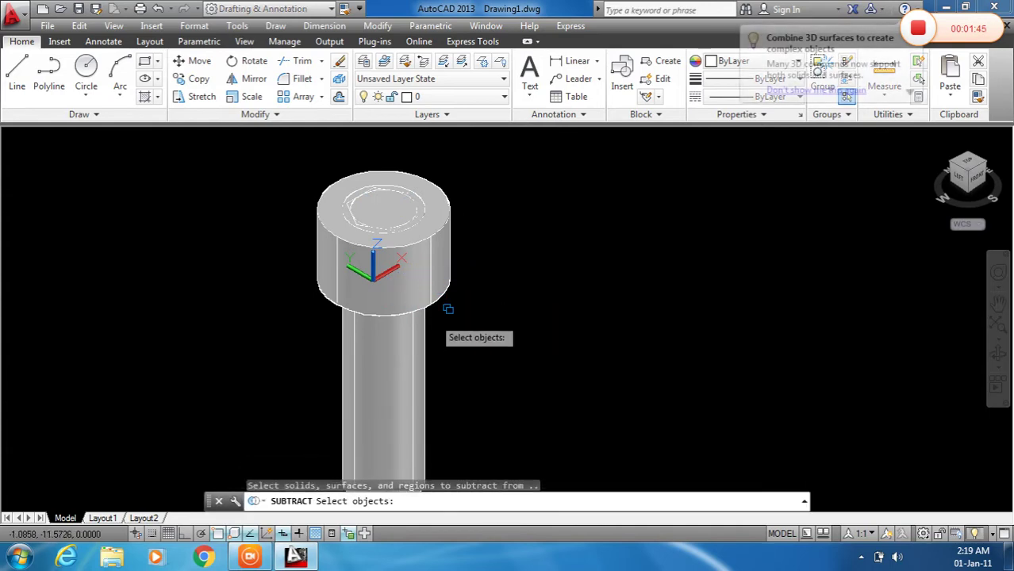
click(415, 379)
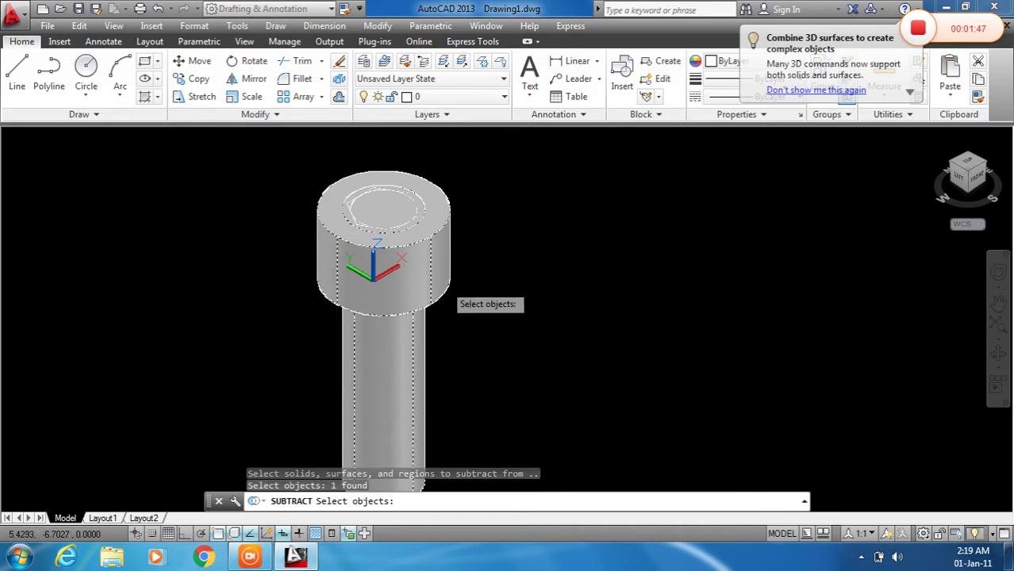
click(449, 295)
scroll(484, 195, up, 2)
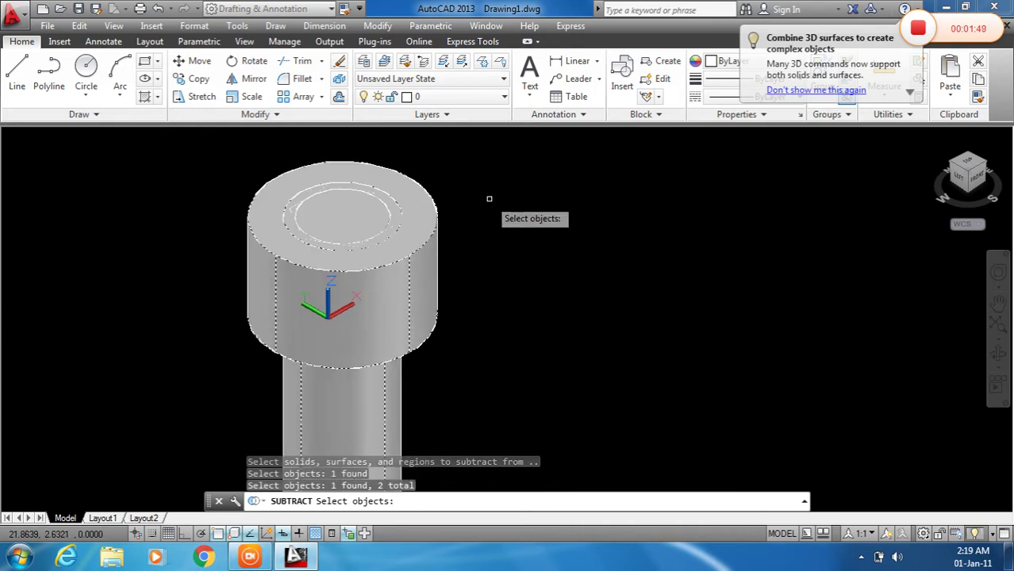
key(Return)
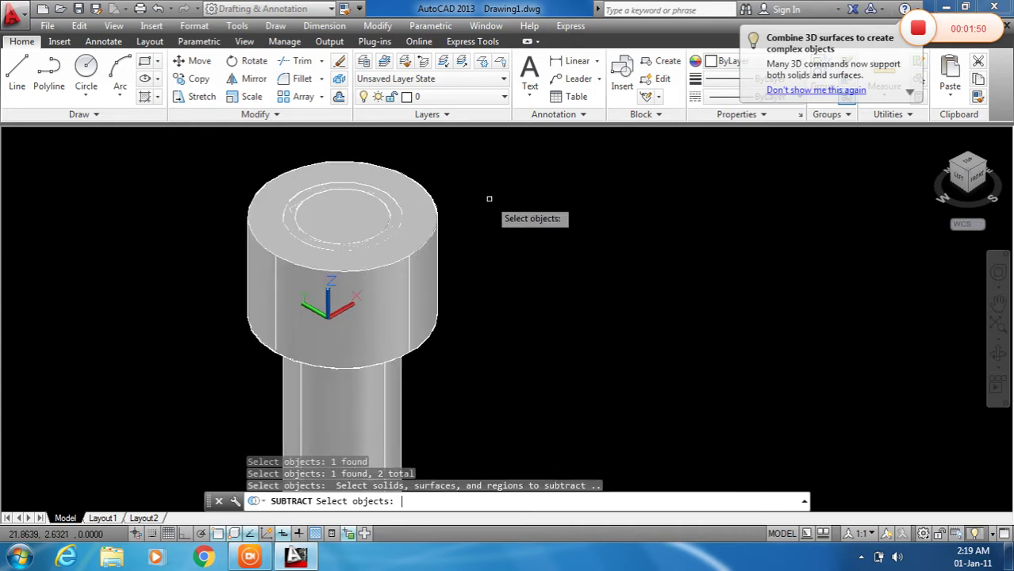
click(357, 216)
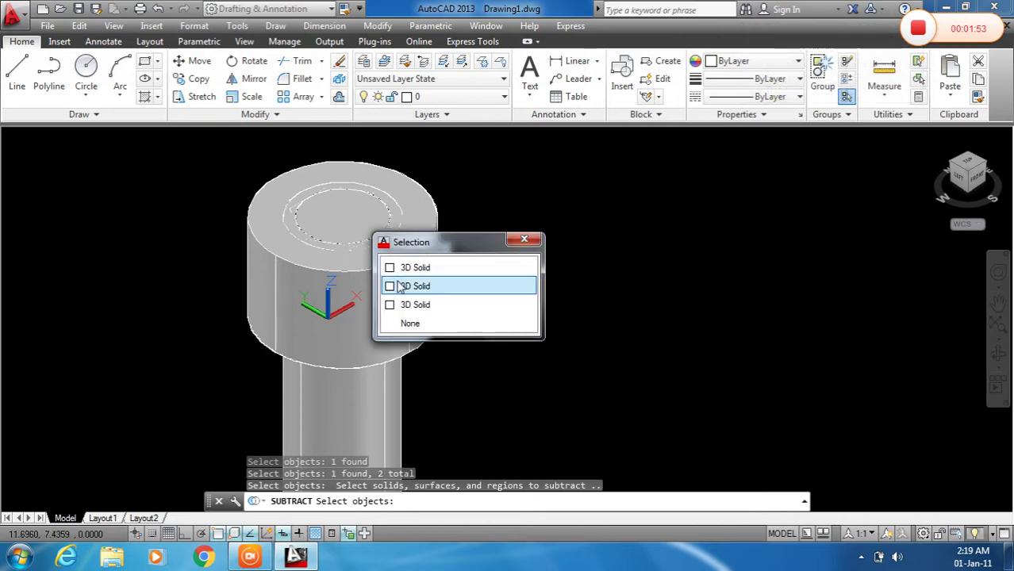
click(413, 286)
key(Return)
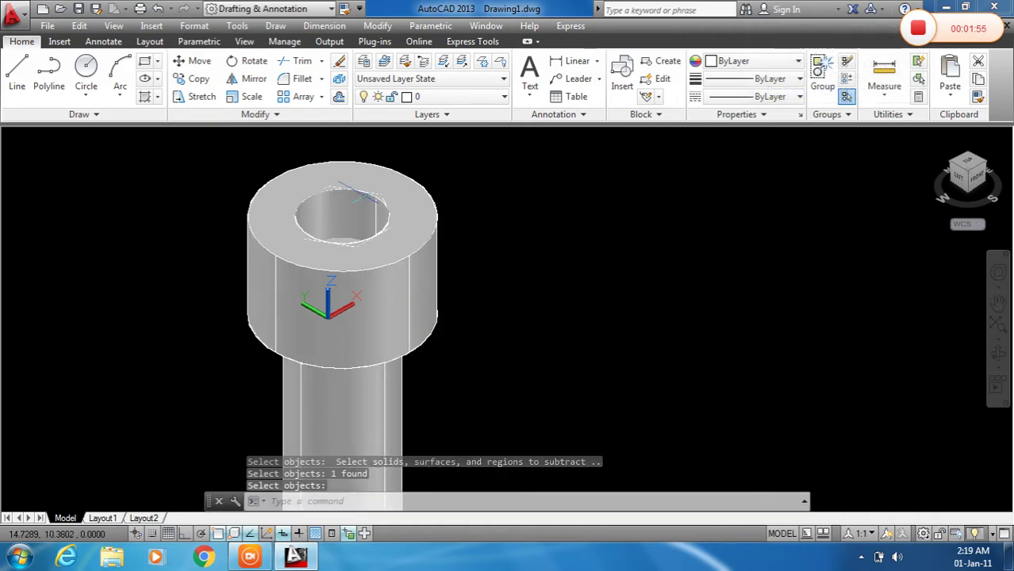
scroll(352, 192, up, 5)
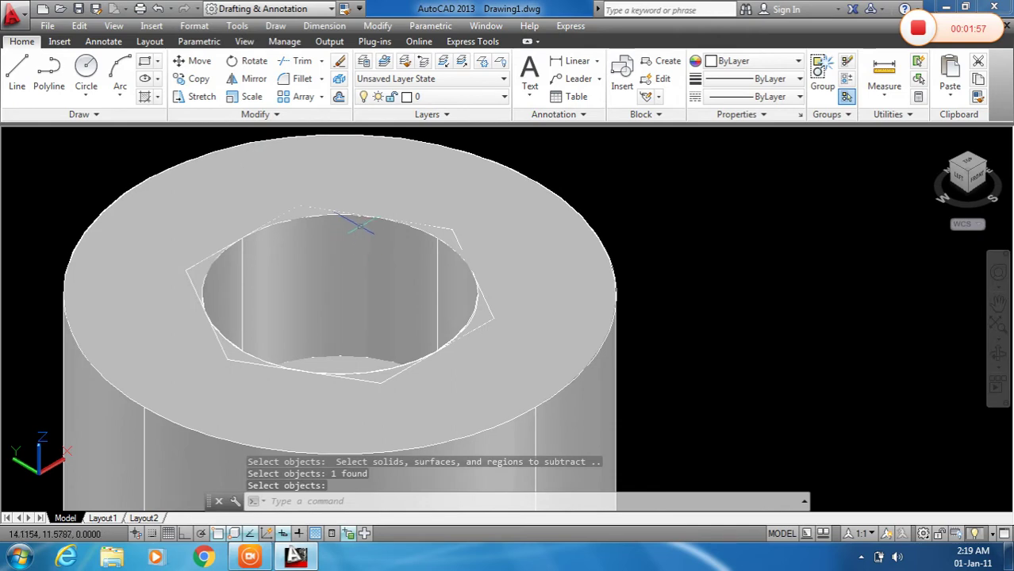
scroll(212, 265, up, 2)
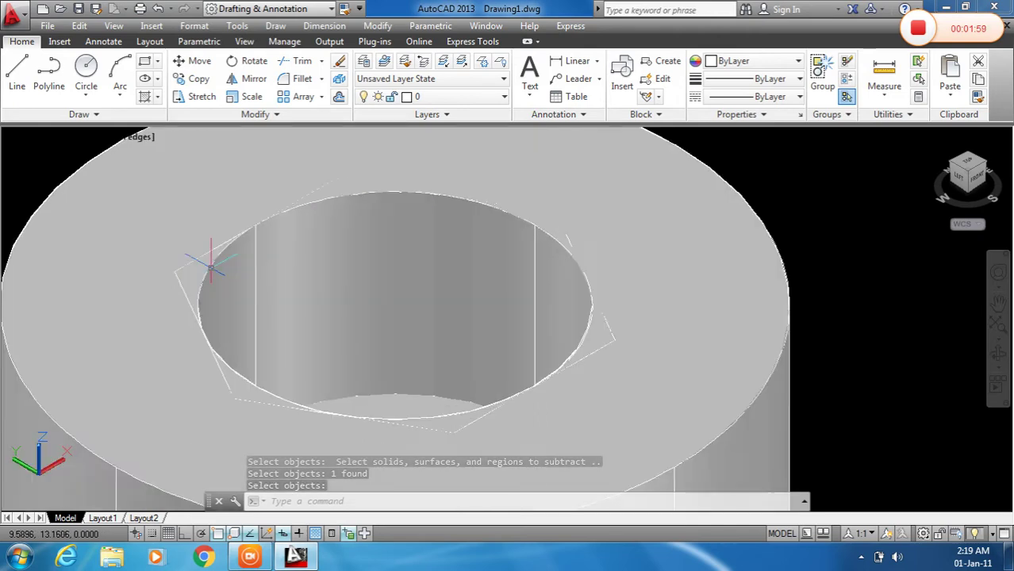
Step: Chamfer the hole's top edge with both distances 0.5 using Solid Editing > Chamfer Edges
click(380, 26)
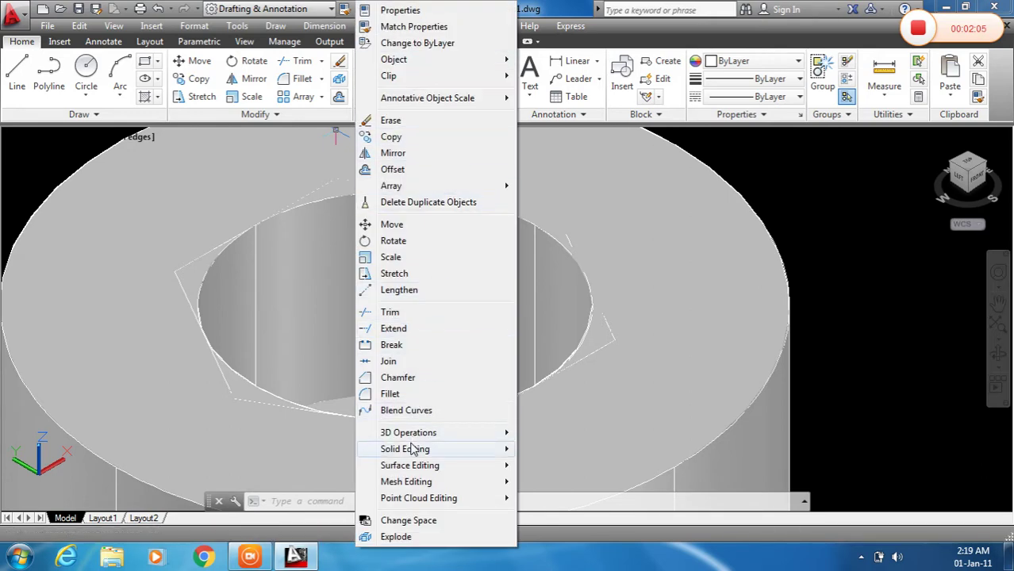
mouse_move(433, 454)
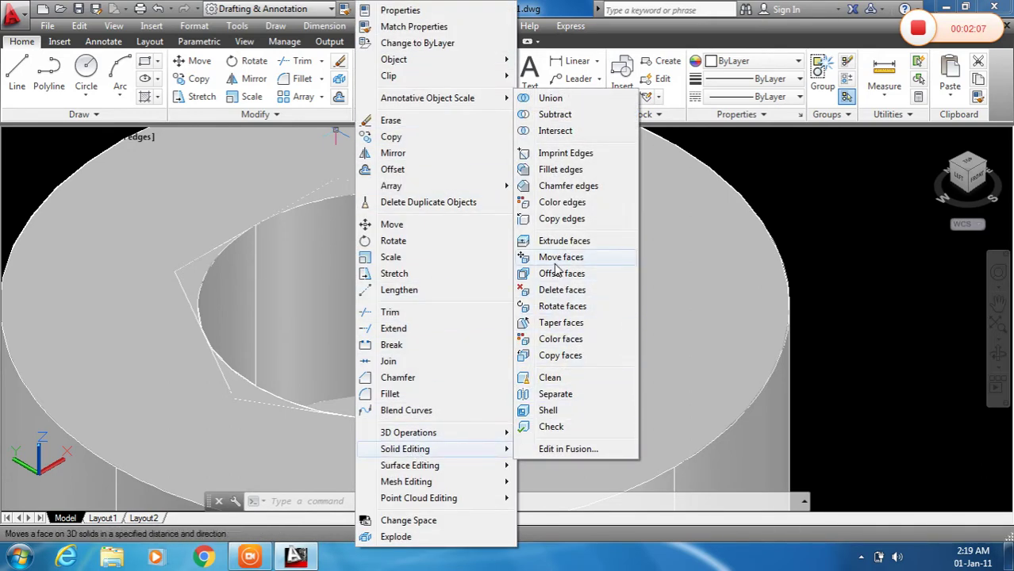
click(546, 189)
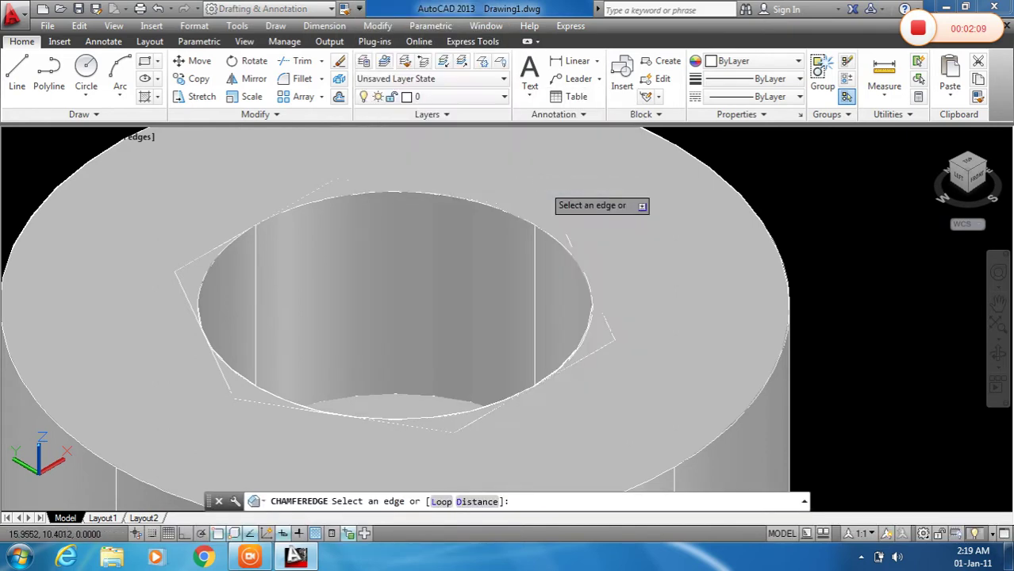
click(462, 198)
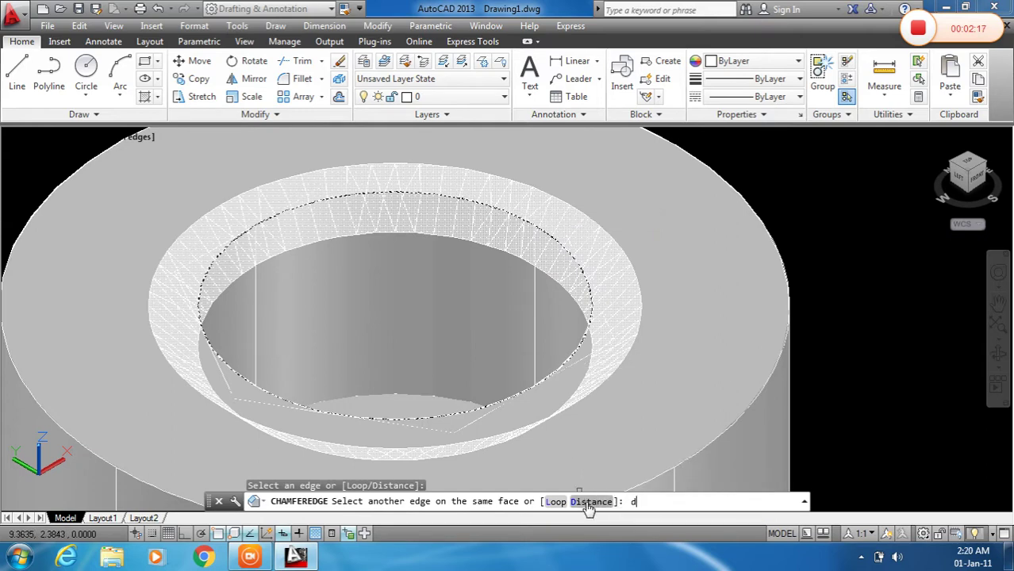
text(d)
key(Return)
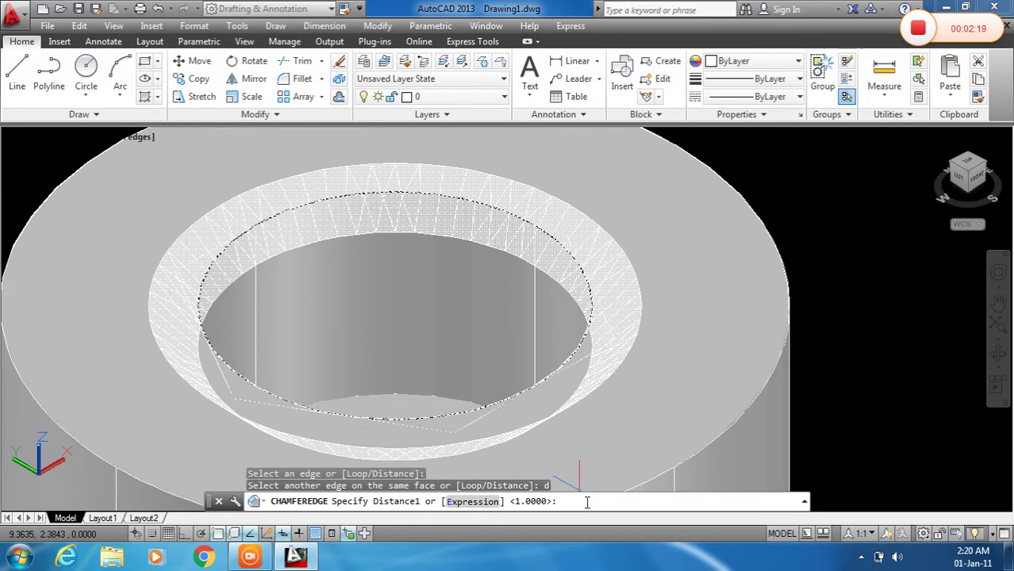
text(0.5)
key(Return)
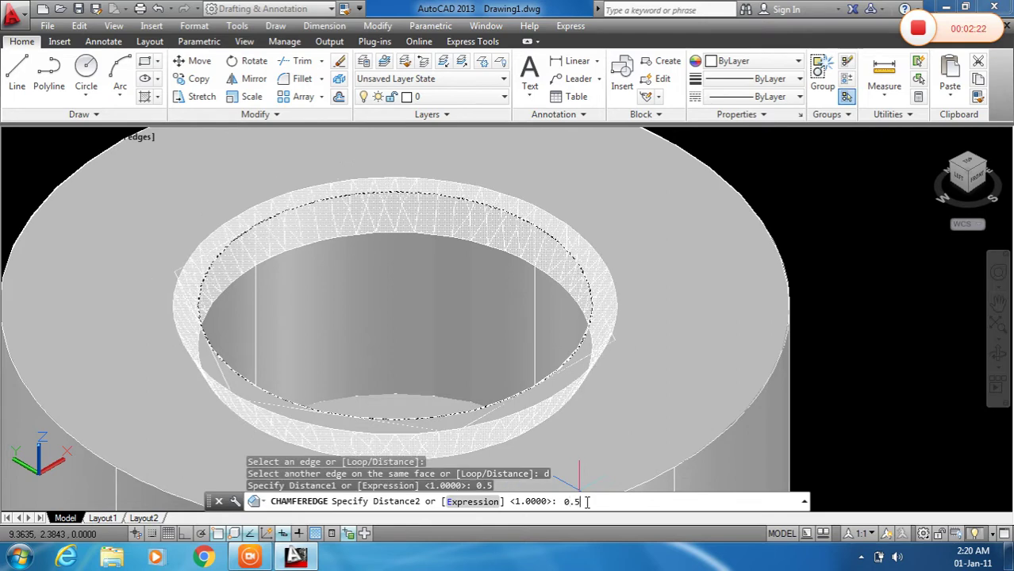
key(Return)
key(Return)
scroll(498, 275, down, 5)
scroll(373, 262, up, 4)
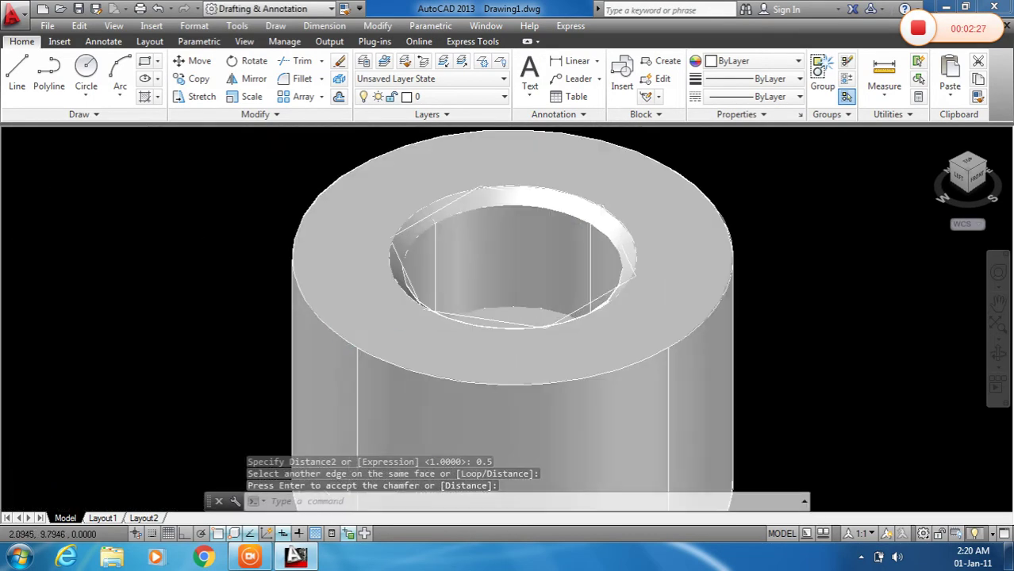
Step: Chamfer the head's outer top rim with 0.5 distances
key(Return)
key(Return)
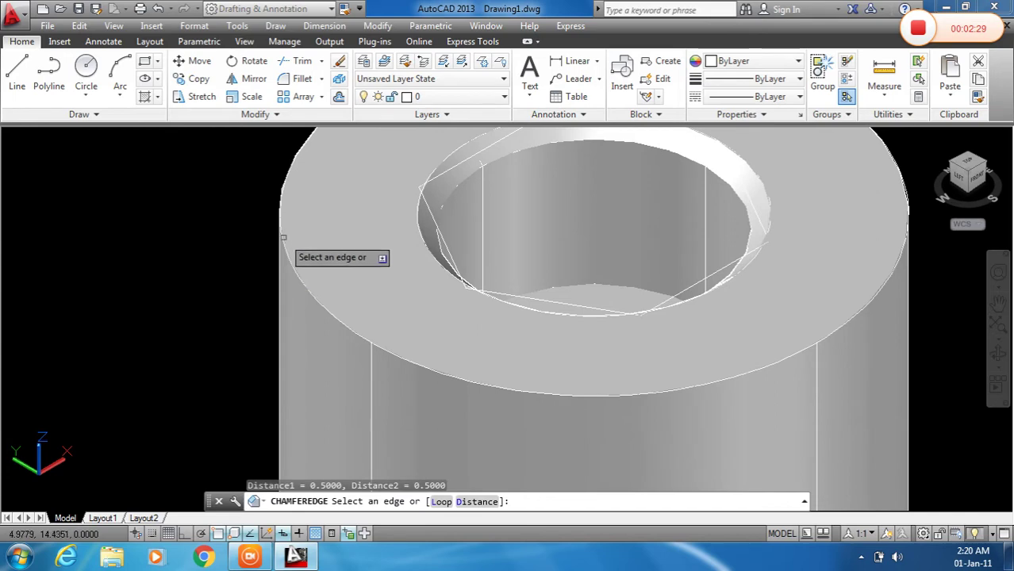
click(282, 242)
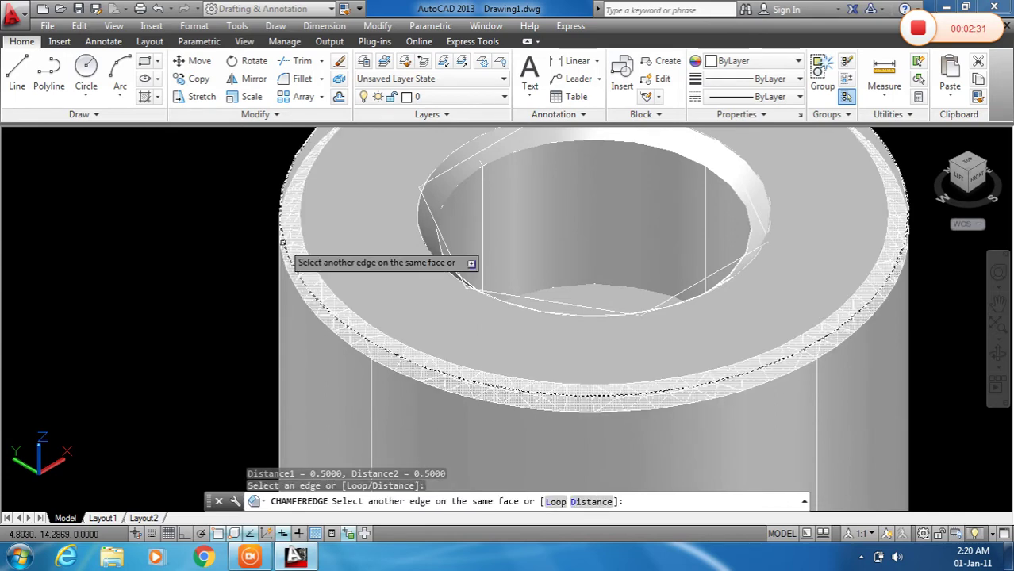
key(Return)
scroll(267, 236, down, 5)
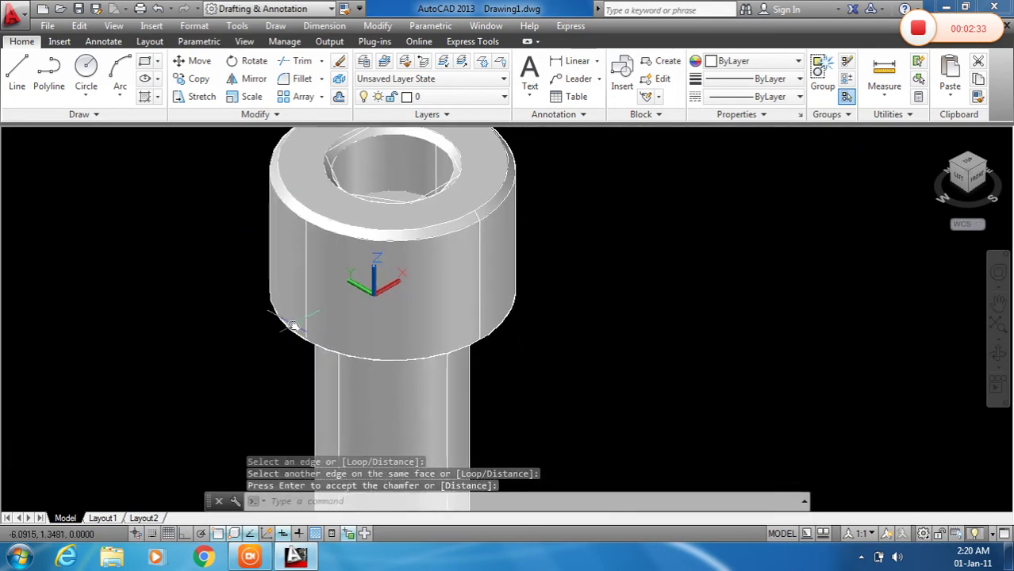
key(Return)
Step: Chamfer the rim edge on the head's underside at 0.5
shift+middle_drag(327, 361, 333, 283)
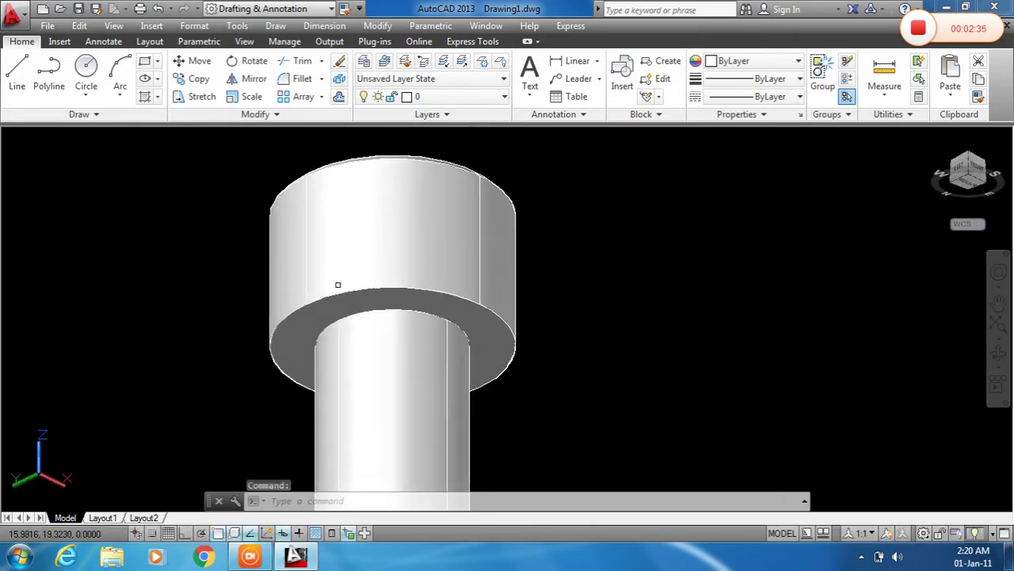
scroll(264, 344, up, 5)
key(Return)
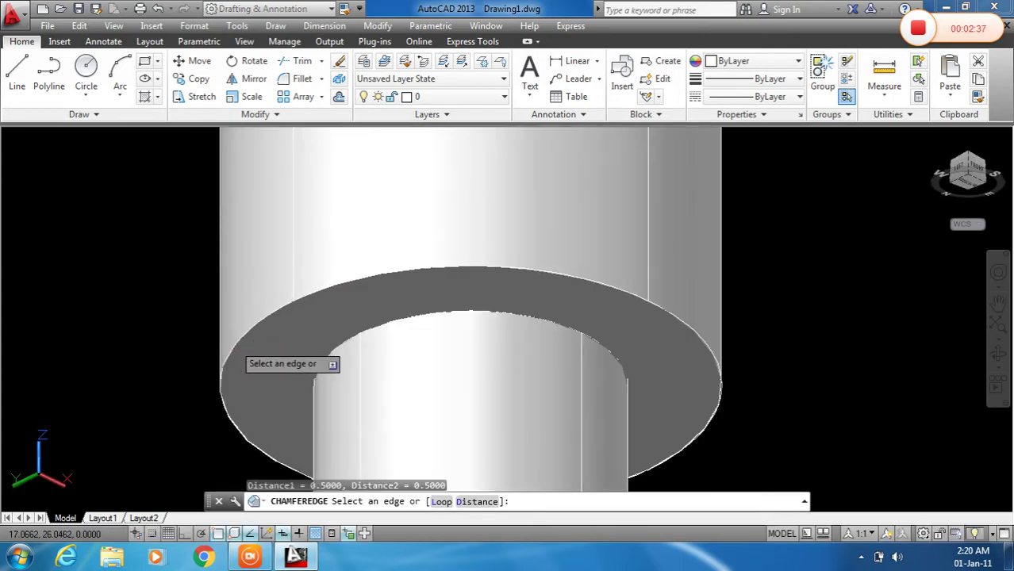
click(234, 345)
key(Return)
scroll(286, 284, down, 5)
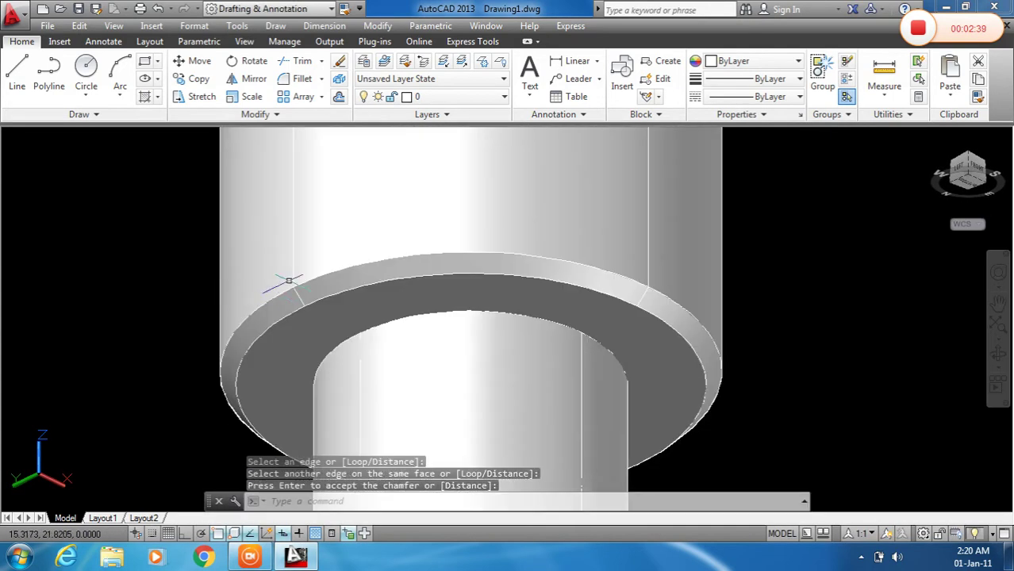
shift+middle_drag(333, 274, 309, 334)
scroll(314, 288, up, 6)
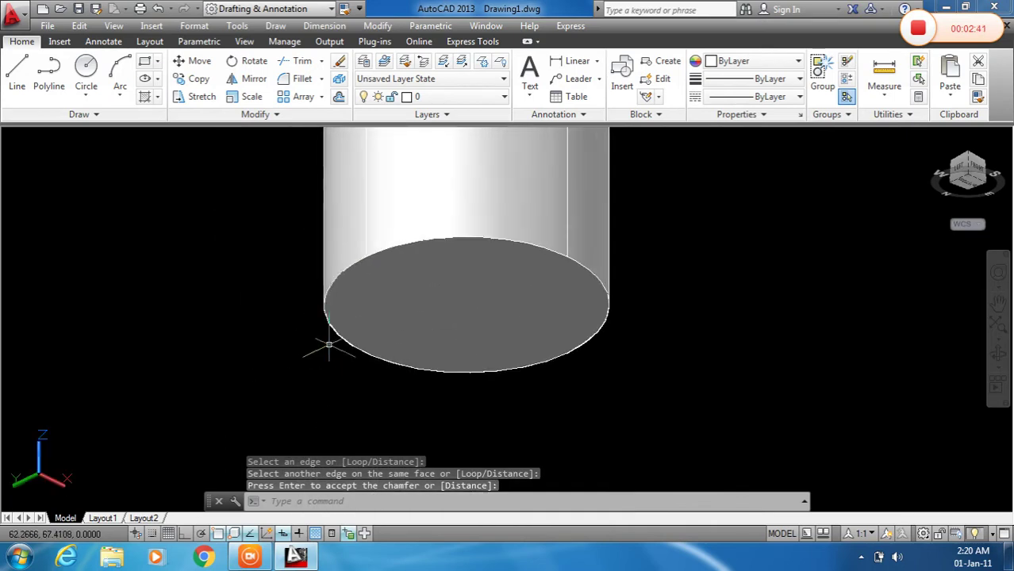
key(Return)
key(Return)
Step: Chamfer the shank's bottom end at 0.5, then orbit to inspect the head's hole
click(324, 286)
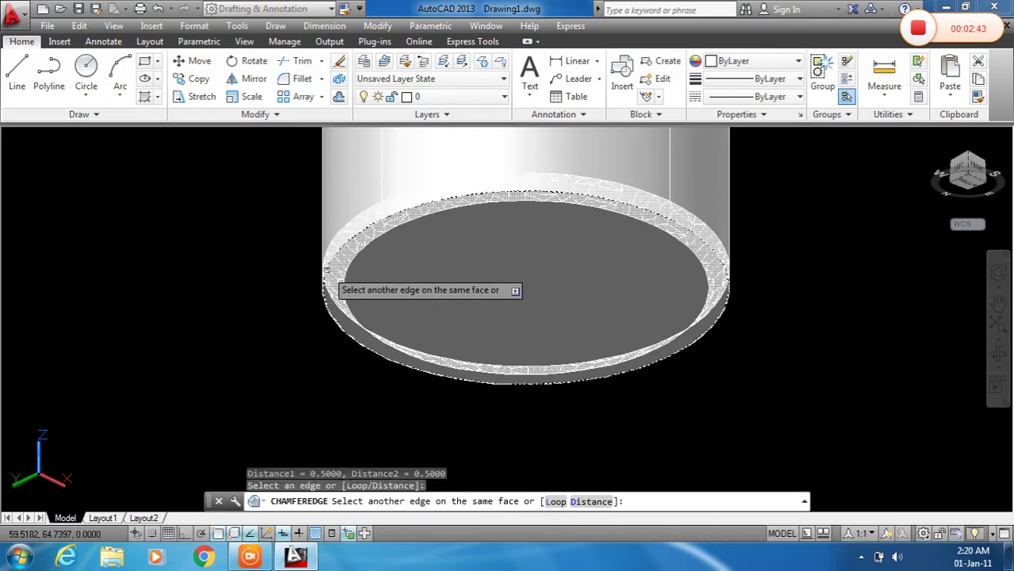
key(Return)
key(Return)
scroll(322, 317, down, 6)
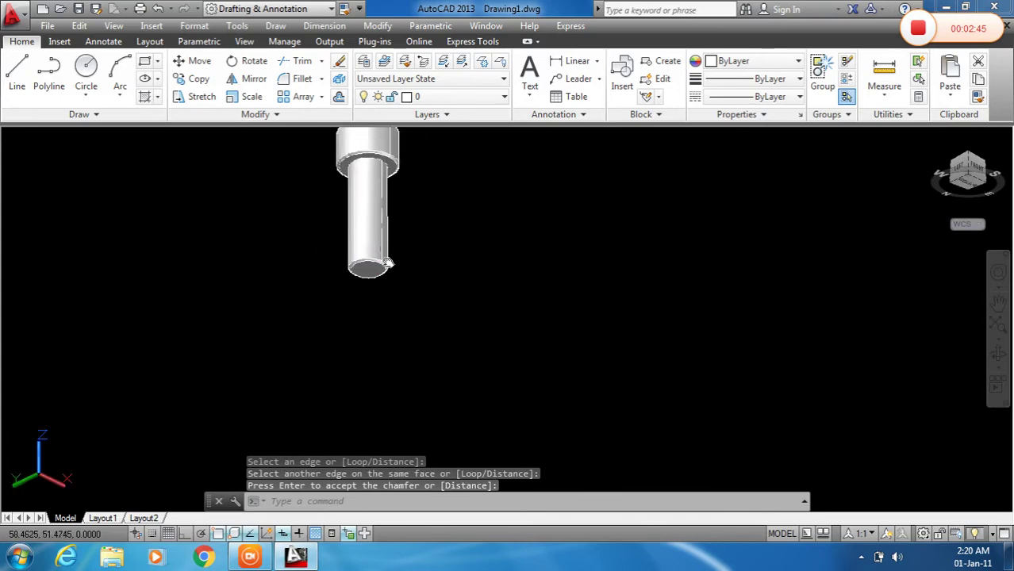
key(Return)
shift+middle_drag(412, 262, 399, 241)
scroll(399, 241, up, 4)
scroll(381, 246, up, 3)
shift+middle_drag(305, 215, 269, 266)
scroll(266, 269, up, 3)
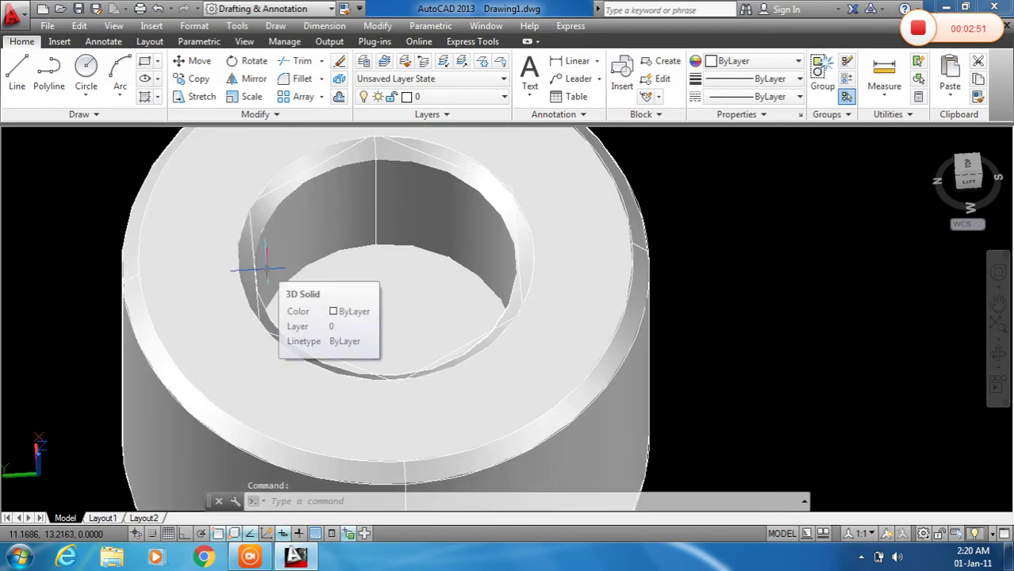
Step: Extrude the hexagon outline inside the hole 5 units into a hex prism
text(e)
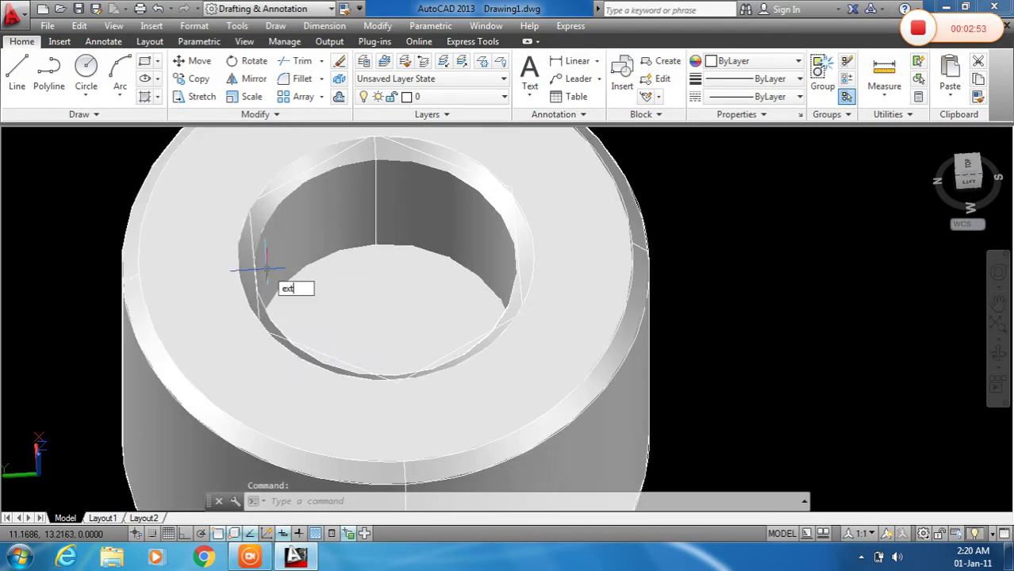
text(xt)
key(Return)
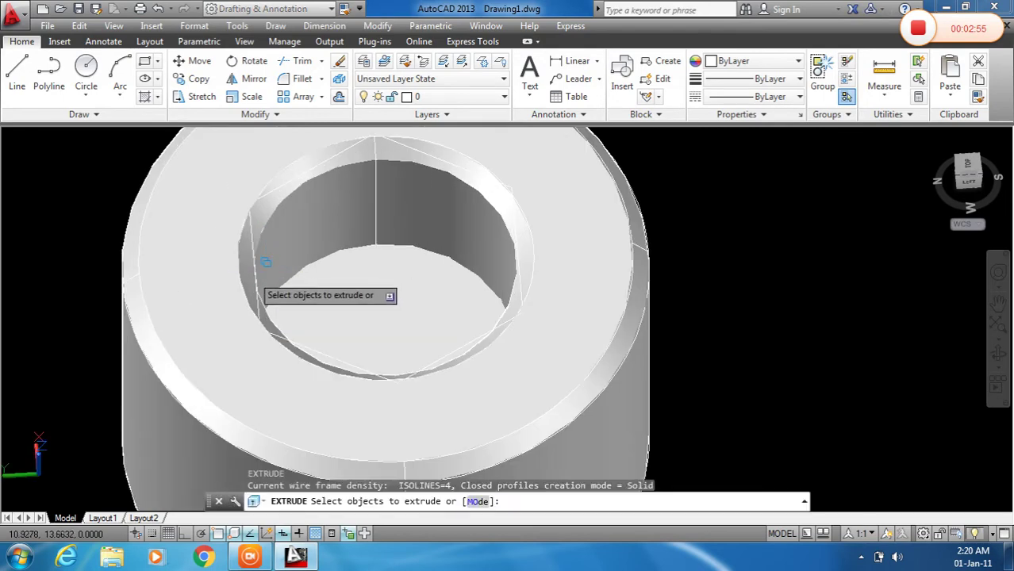
click(255, 277)
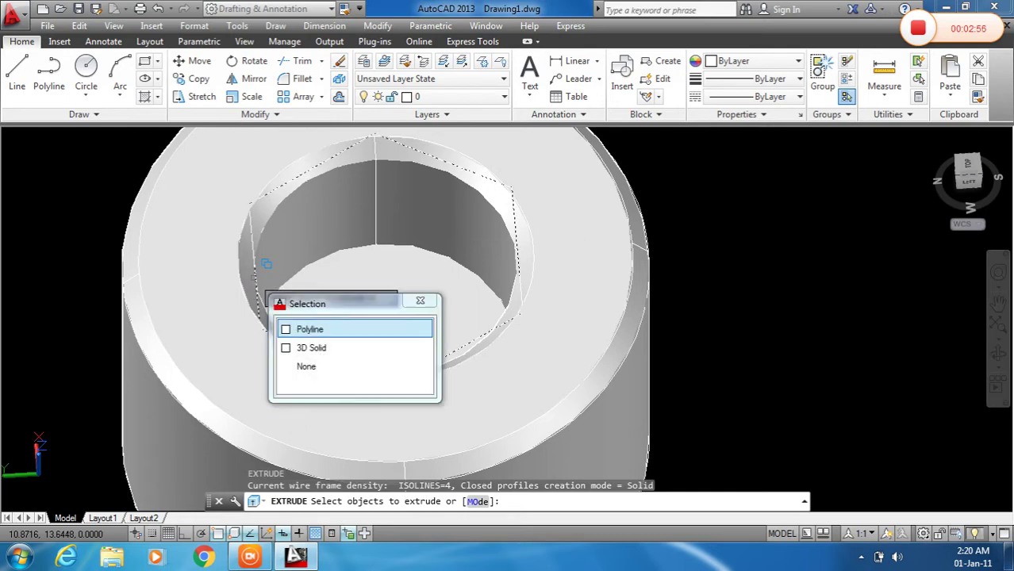
click(319, 330)
key(Return)
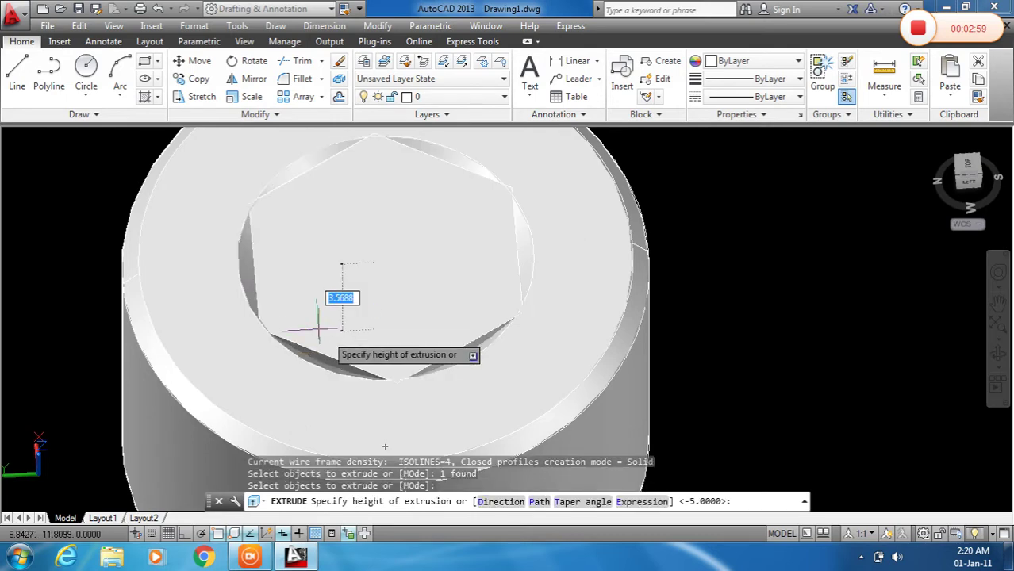
text(5)
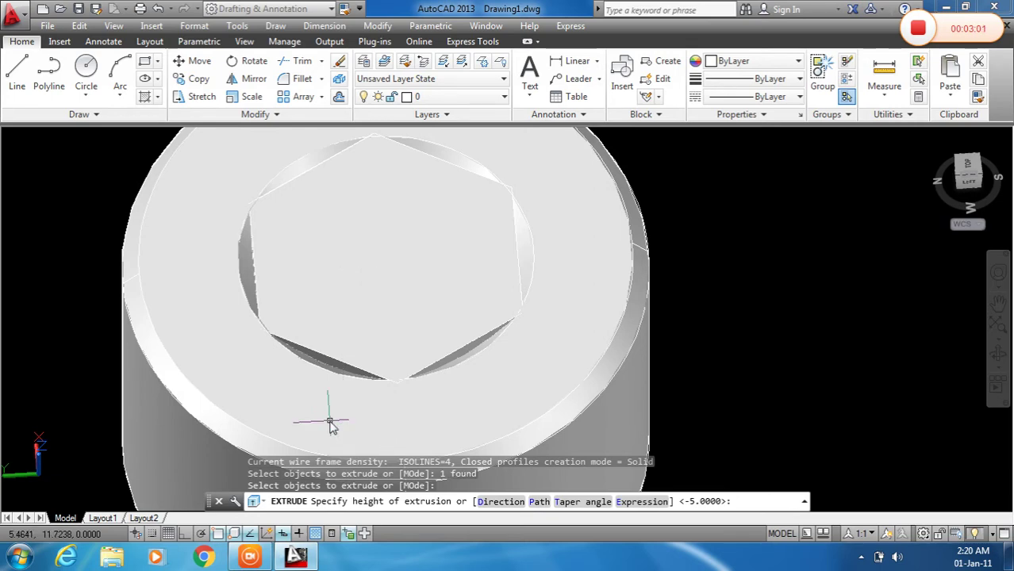
key(Return)
scroll(416, 376, down, 5)
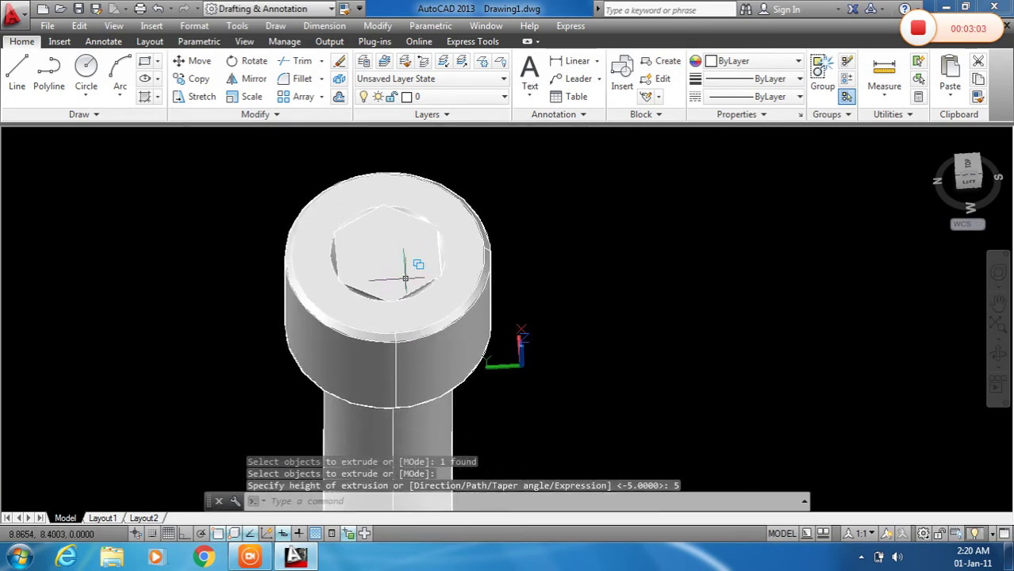
Step: Subtract the 5-unit hex prism from the bolt body, leaving a hexagonal socket in the head
text(SUBt)
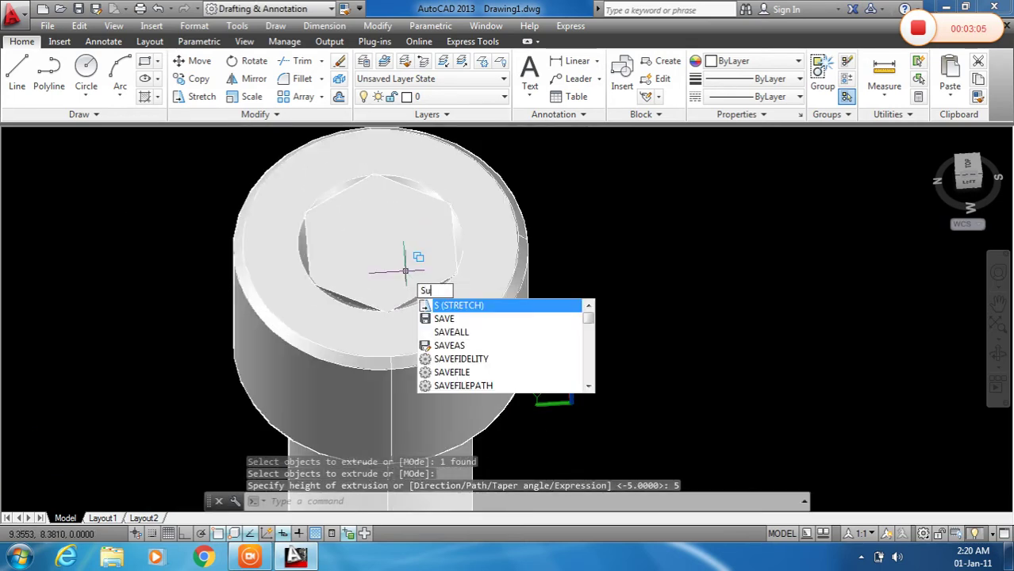
text(r)
key(Return)
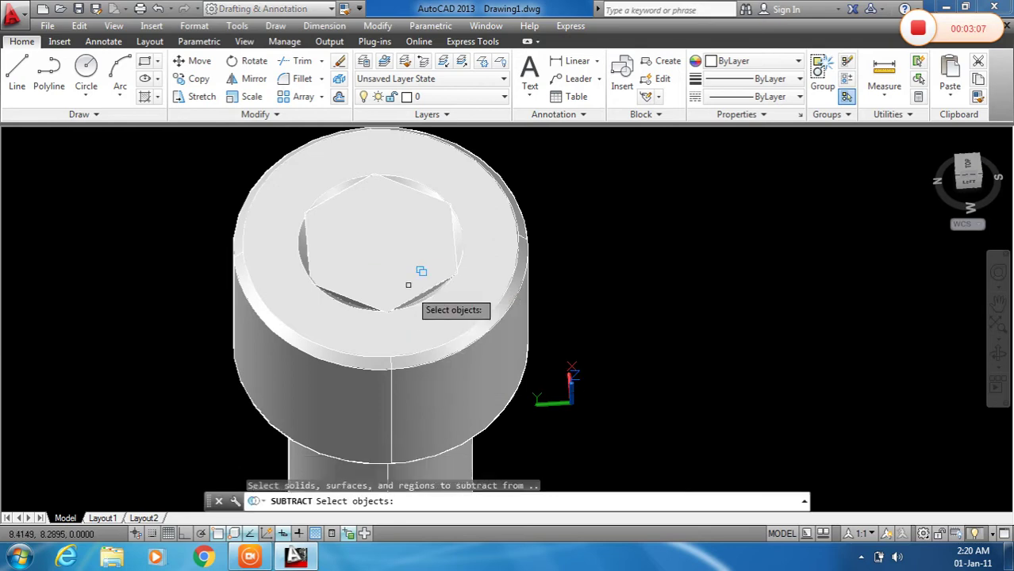
click(452, 336)
scroll(454, 338, down, 5)
scroll(481, 312, up, 4)
scroll(489, 266, up, 2)
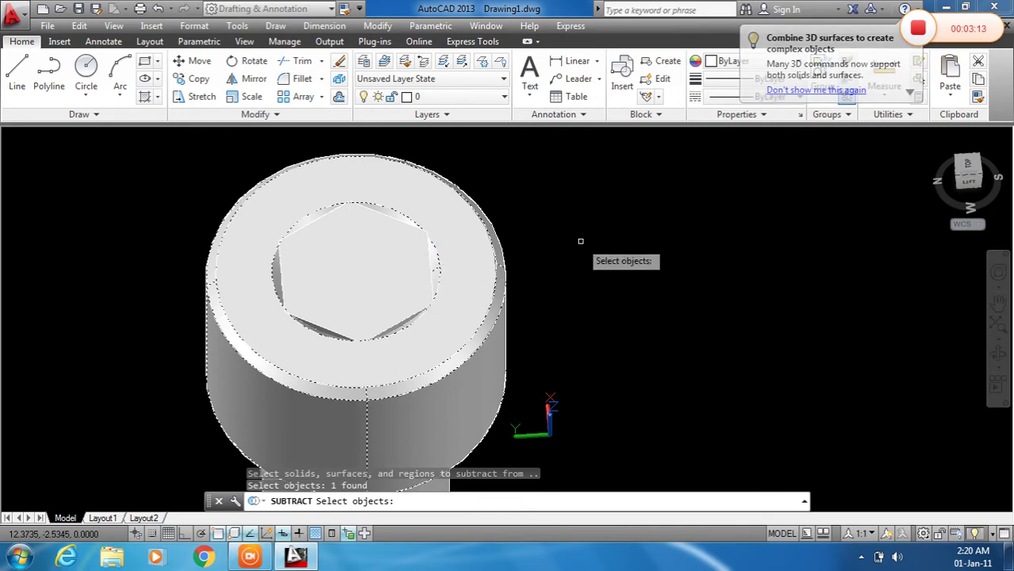
key(Return)
click(396, 280)
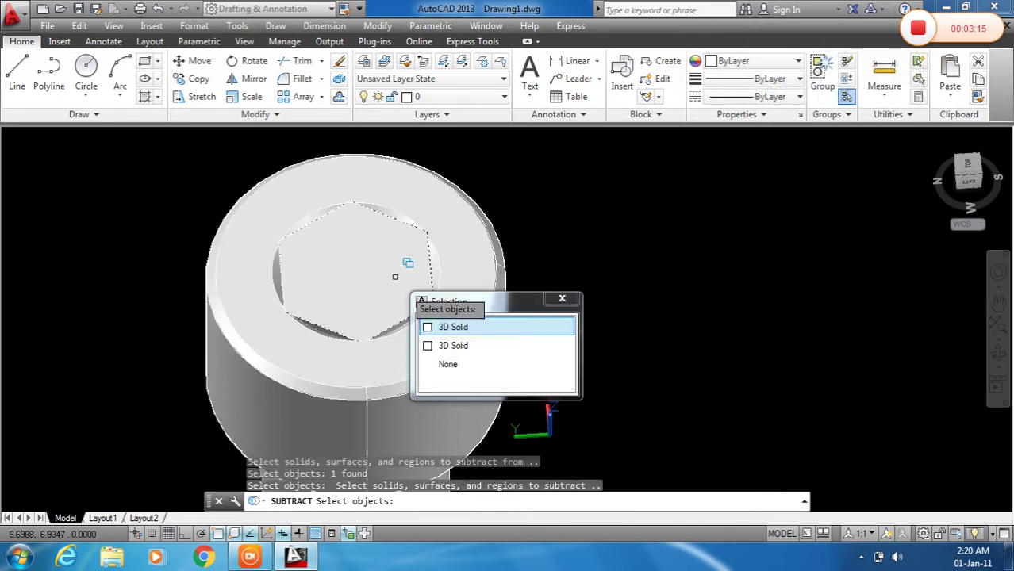
click(429, 327)
key(Return)
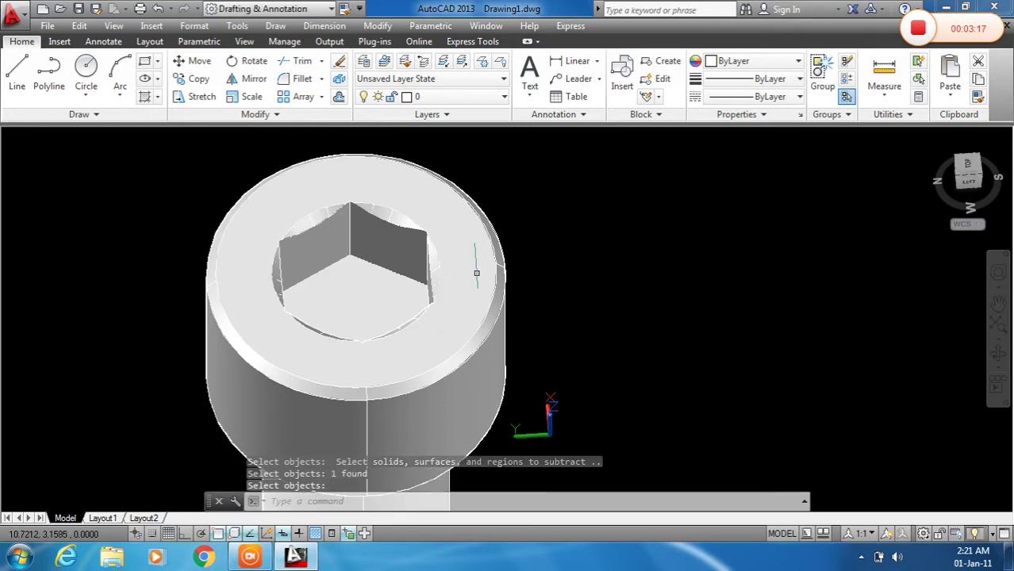
scroll(429, 255, down, 4)
scroll(429, 257, up, 3)
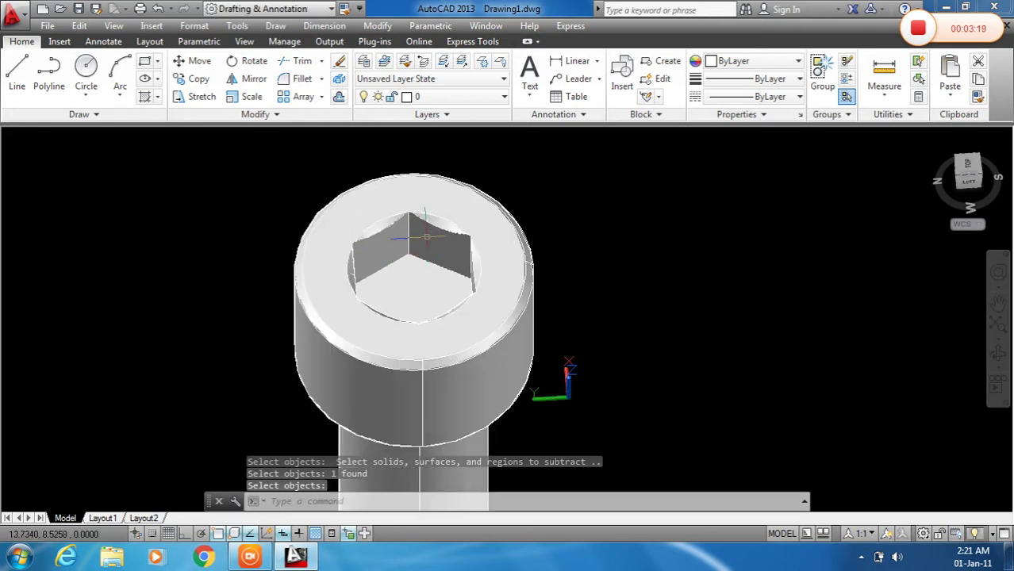
scroll(429, 225, up, 4)
scroll(432, 216, down, 4)
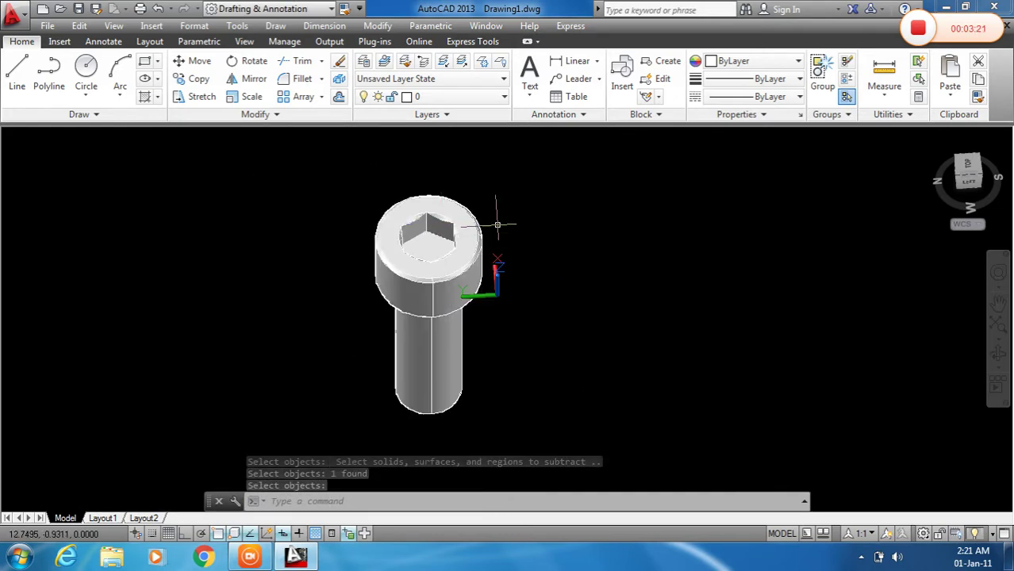
Step: Orbit the bolt and switch to the ViewCube Bottom view facing the shank's end
key(Escape)
shift+middle_drag(585, 312, 471, 375)
scroll(473, 355, up, 3)
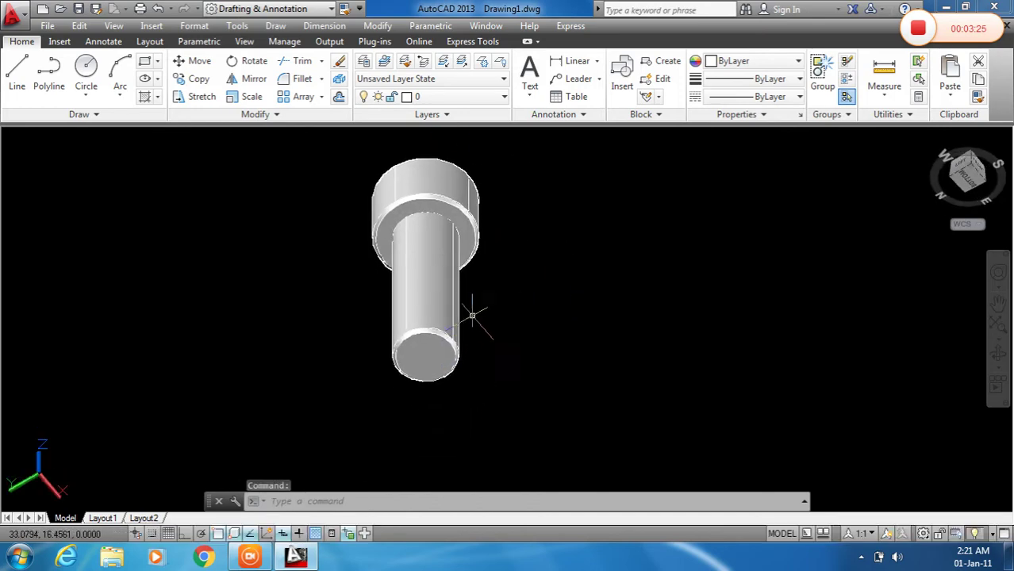
shift+middle_drag(552, 330, 506, 288)
scroll(417, 293, down, 4)
scroll(442, 298, up, 3)
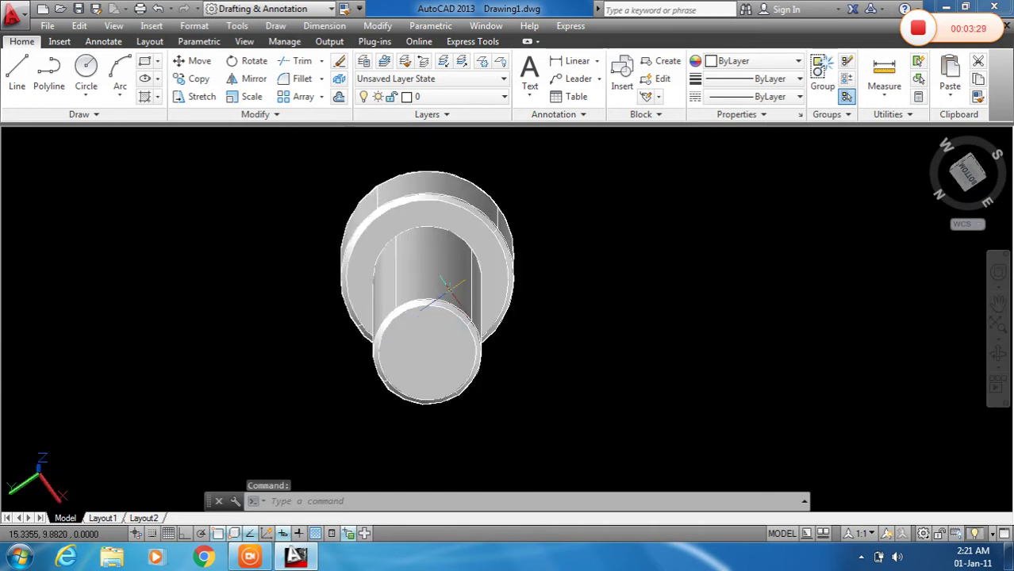
middle_drag(409, 280, 399, 307)
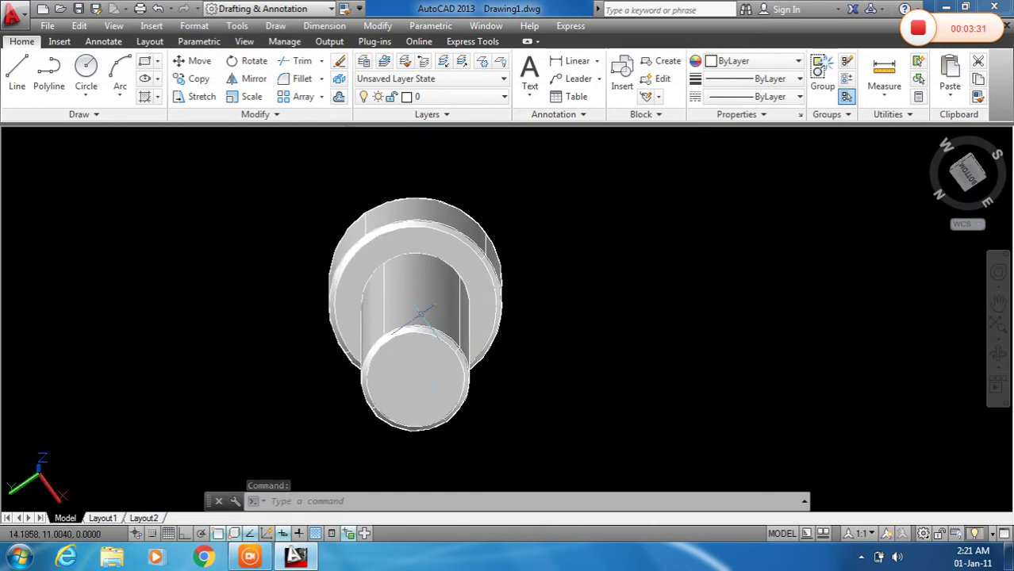
click(966, 182)
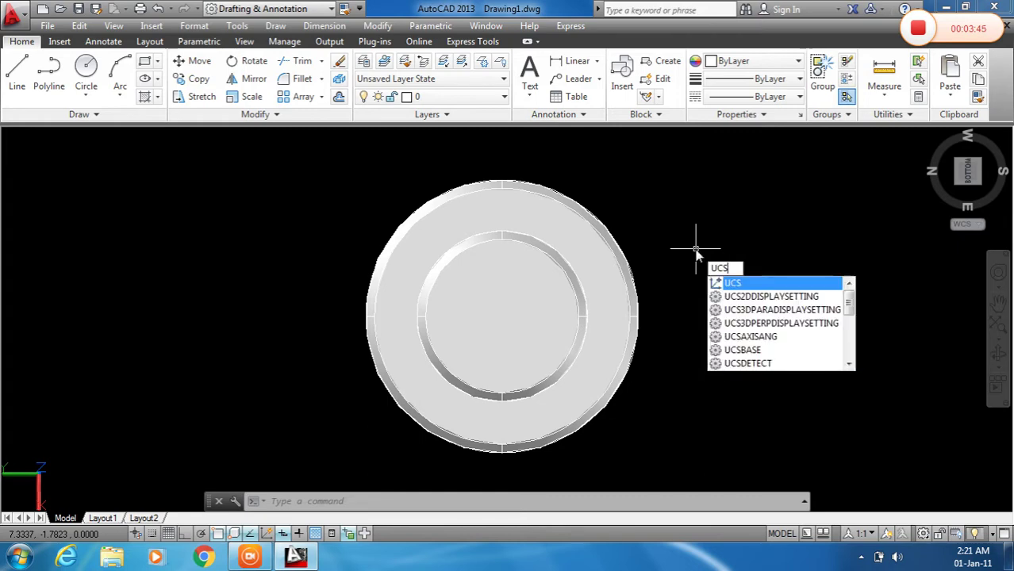
Step: Align the UCS to the shank's flat bottom end face using the Face option
key(Return)
text(f)
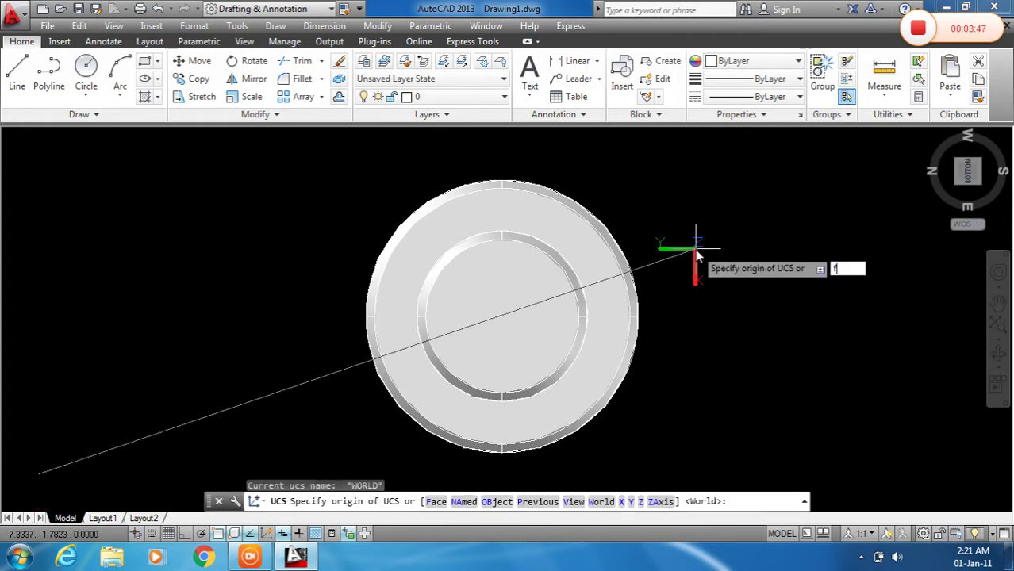
key(Return)
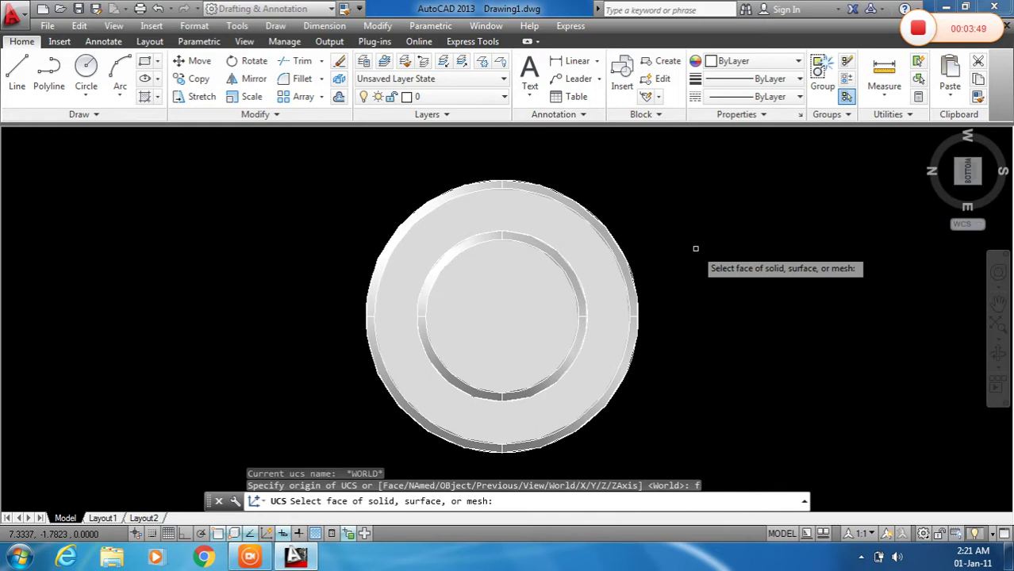
click(568, 311)
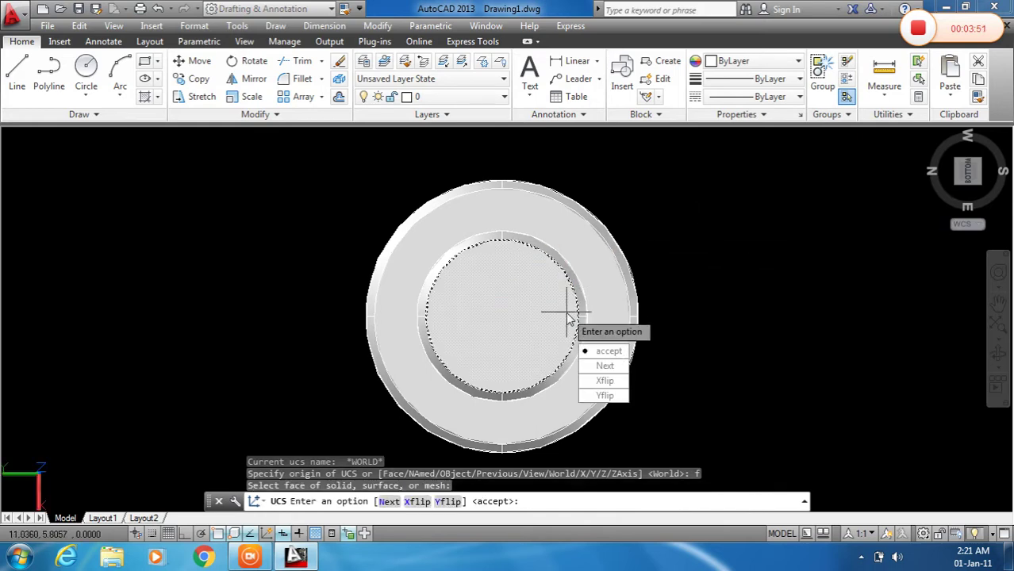
key(Return)
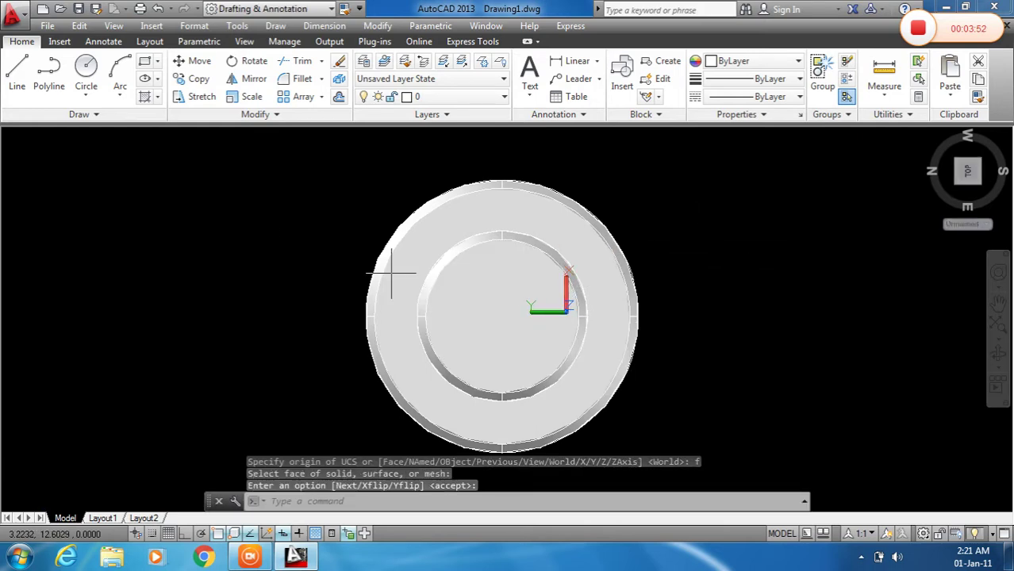
Step: Start a helix centred on the shank with base and top radius 5
click(99, 115)
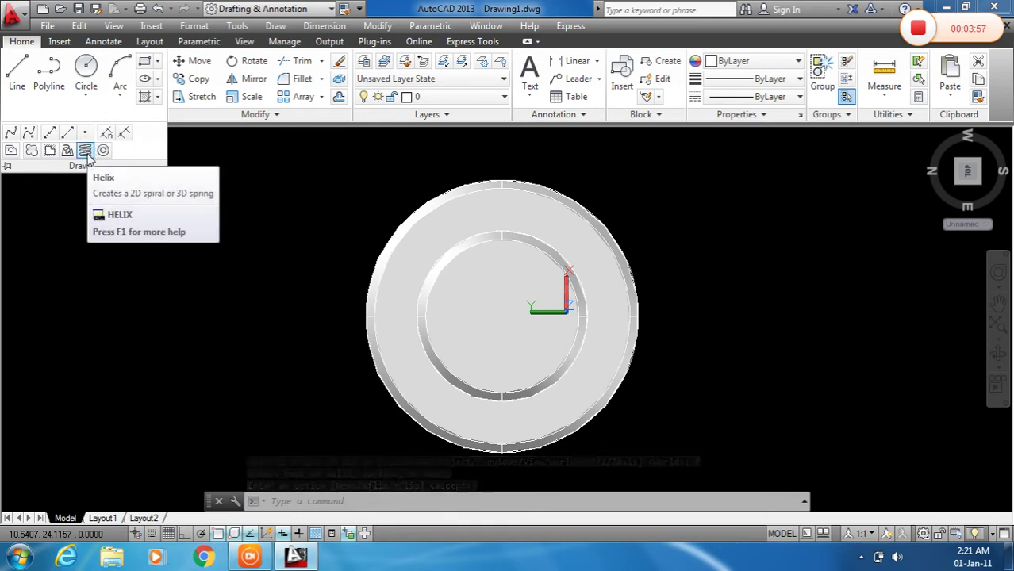
click(85, 151)
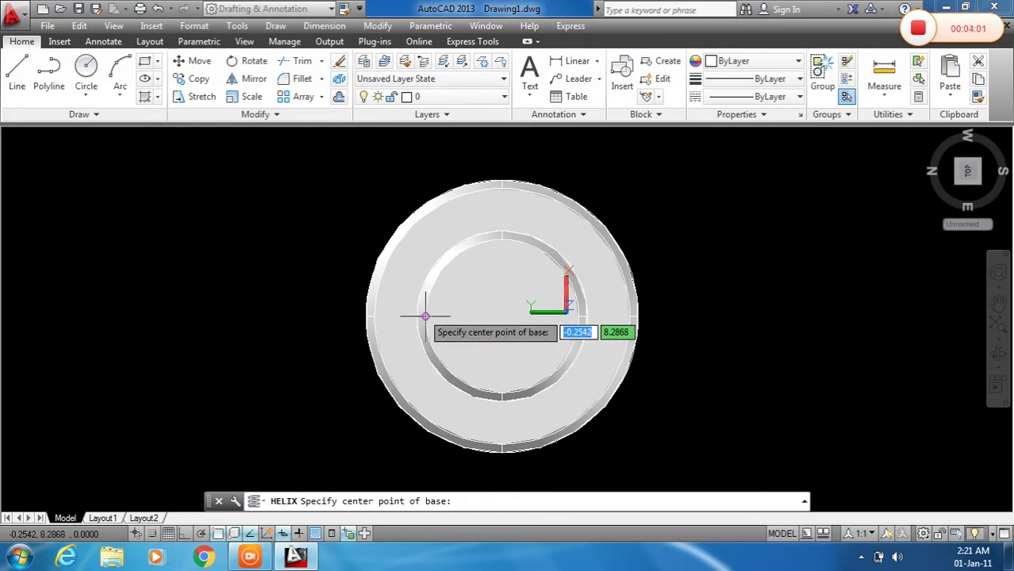
click(502, 316)
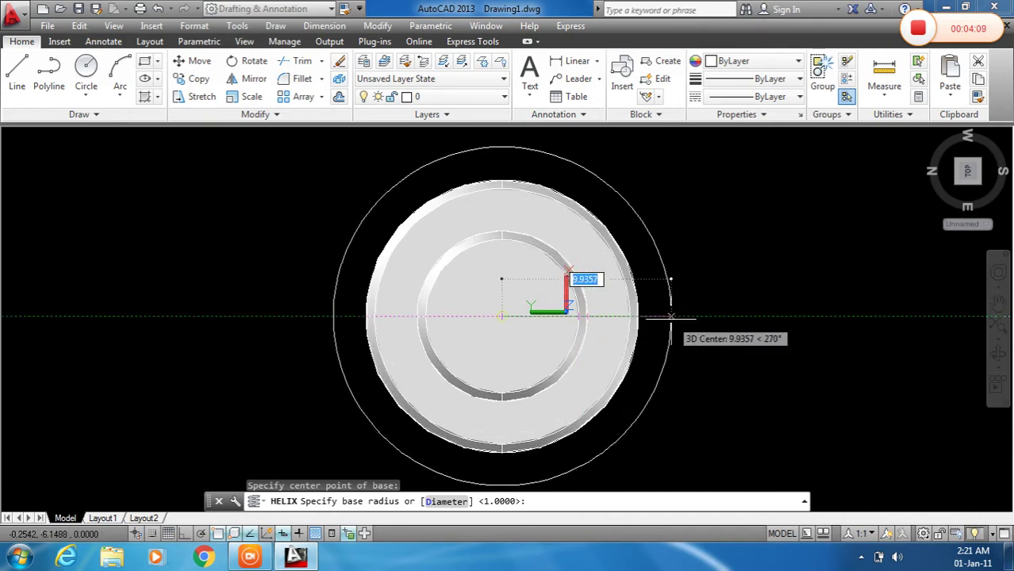
text(5)
key(Return)
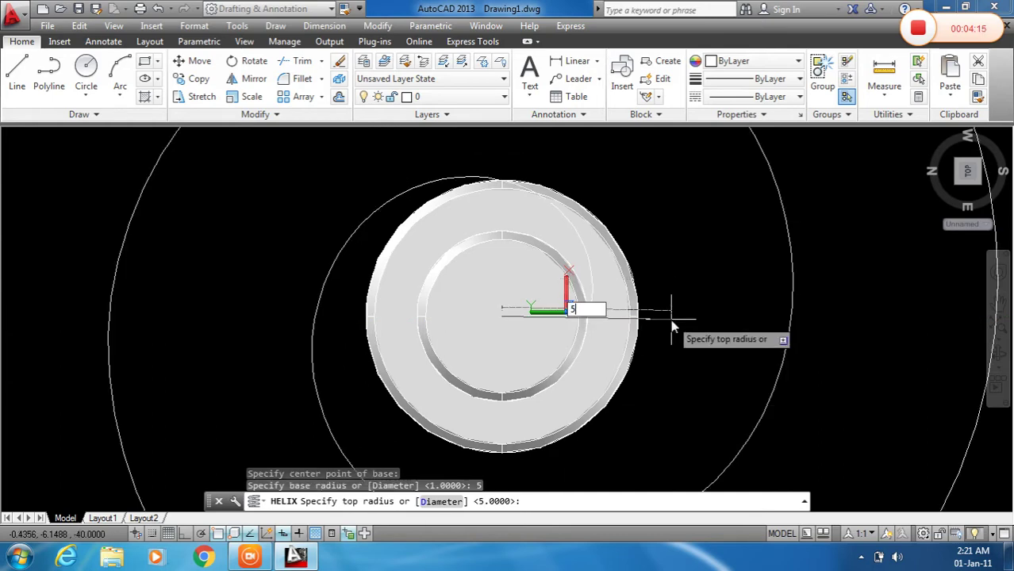
text(5)
key(Return)
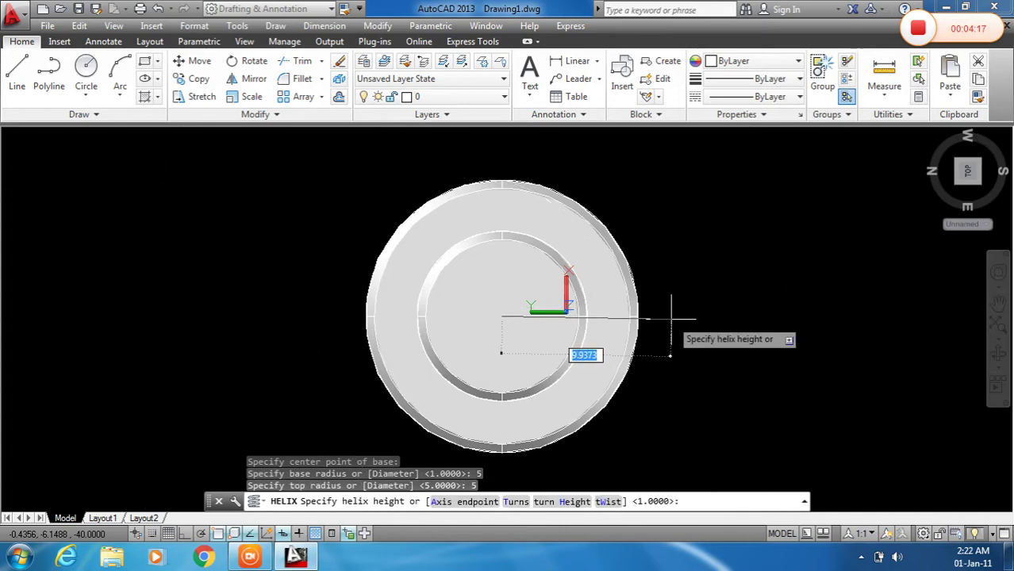
Step: Set the helix turn height to 1.5 and overall height to -20
shift+middle_drag(672, 319, 611, 338)
scroll(610, 349, down, 3)
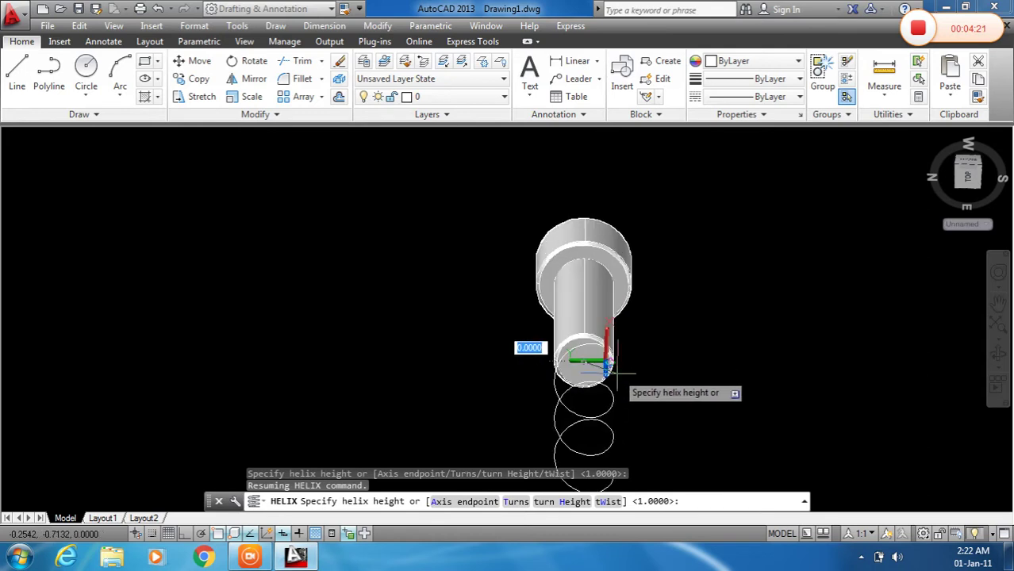
click(570, 502)
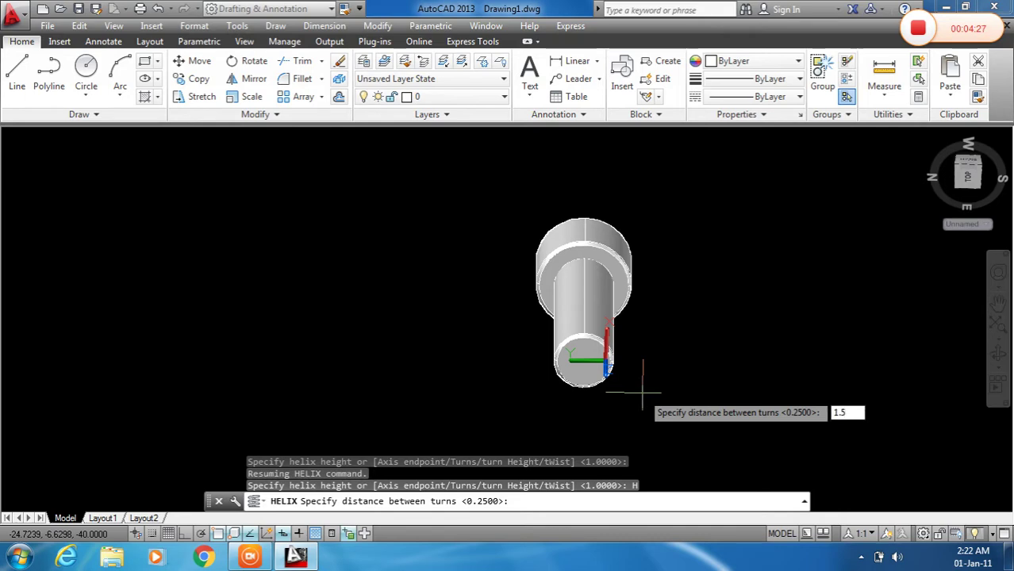
key(Return)
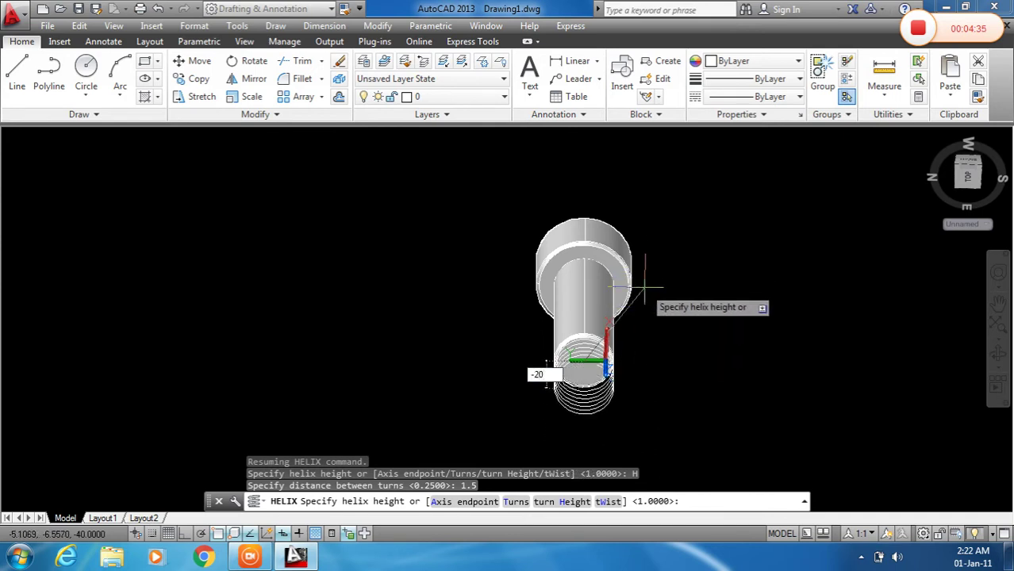
key(Return)
scroll(650, 319, up, 2)
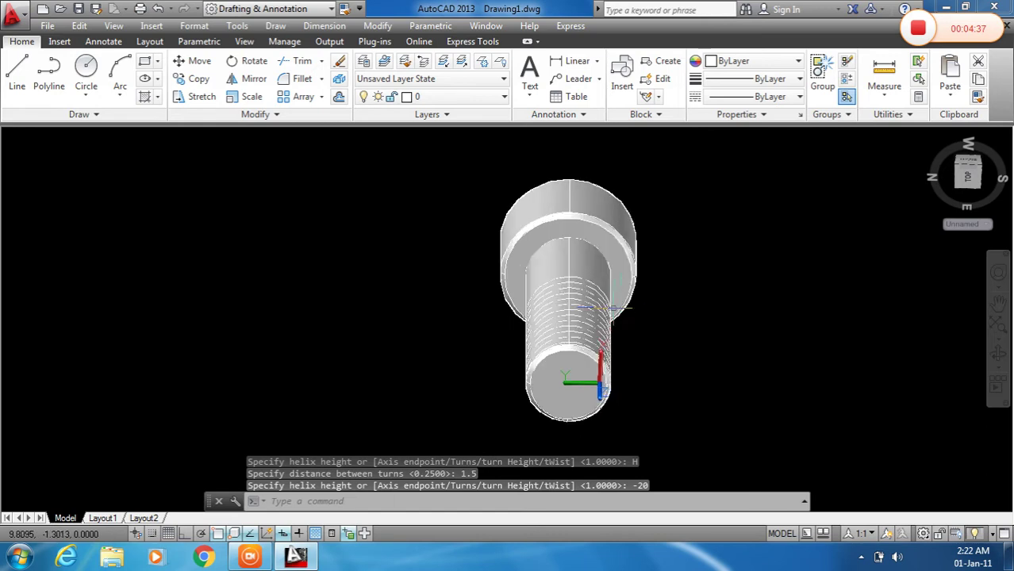
scroll(556, 308, down, 1)
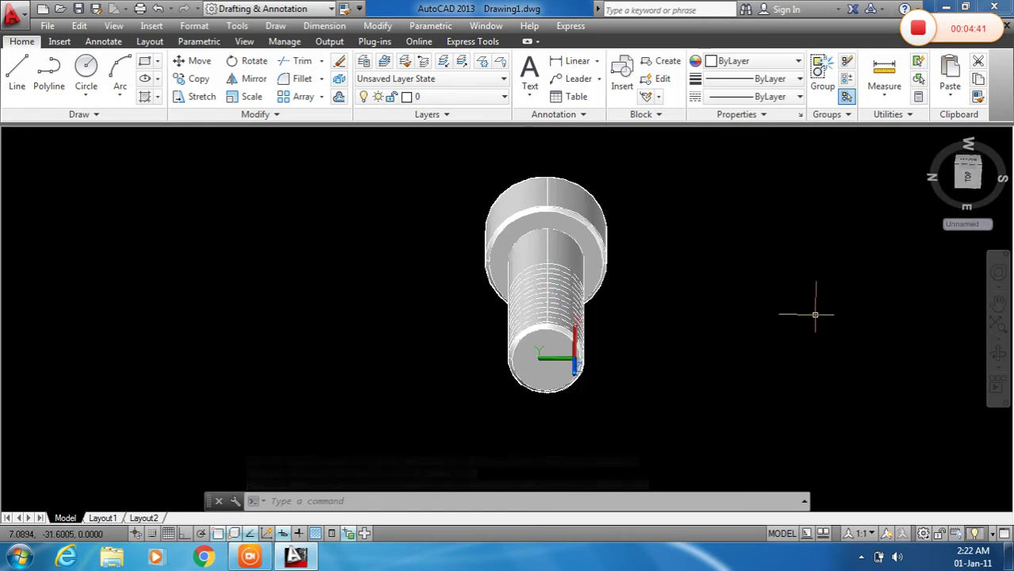
click(973, 180)
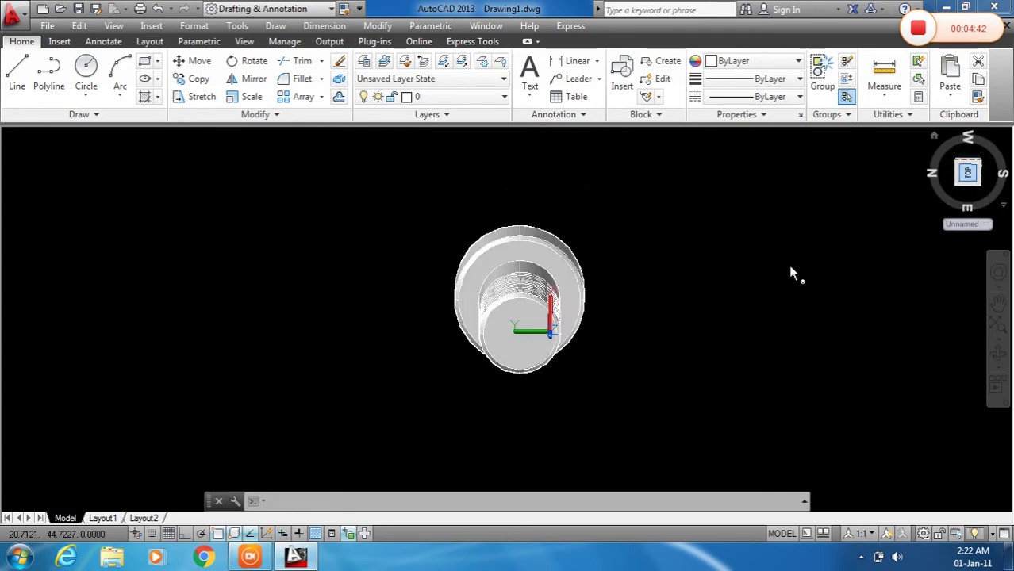
click(990, 176)
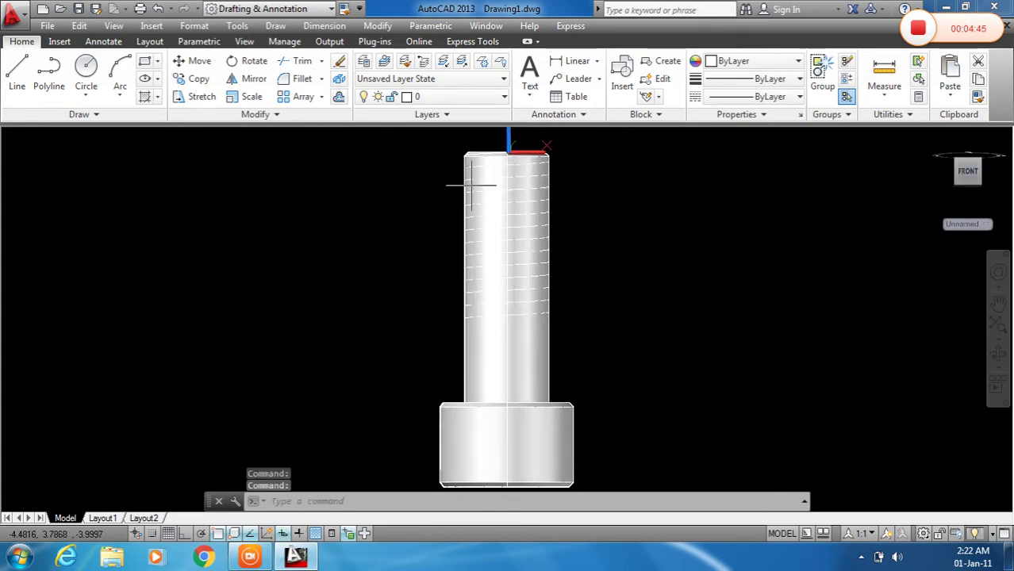
scroll(480, 153, up, 3)
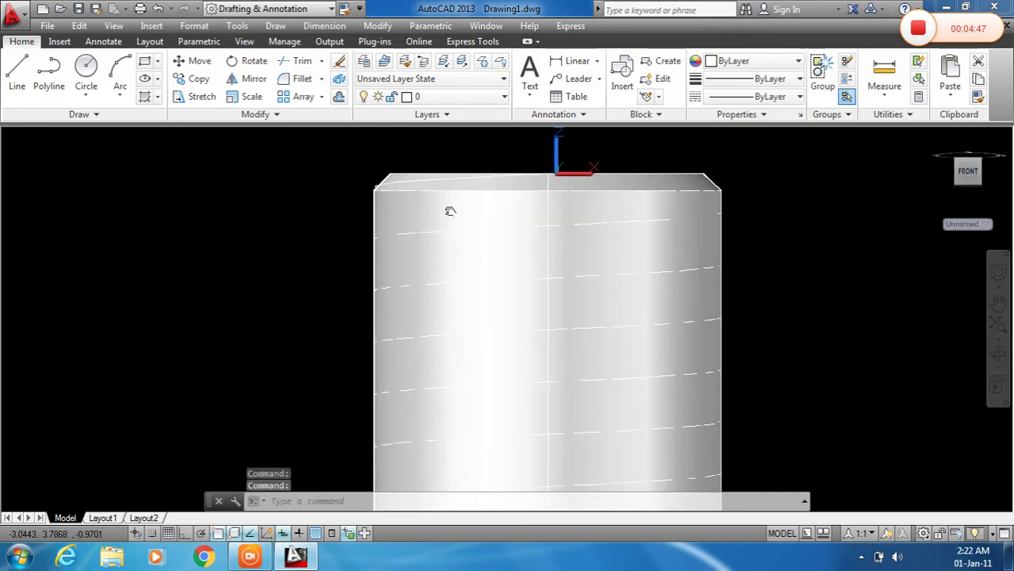
scroll(361, 191, up, 4)
scroll(371, 214, down, 5)
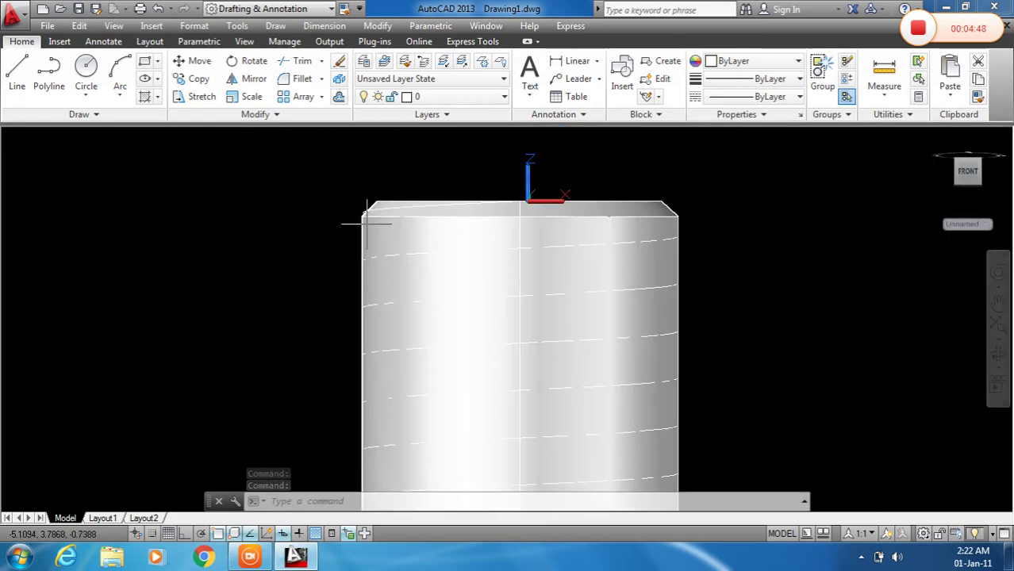
scroll(575, 208, up, 2)
middle_drag(747, 198, 718, 175)
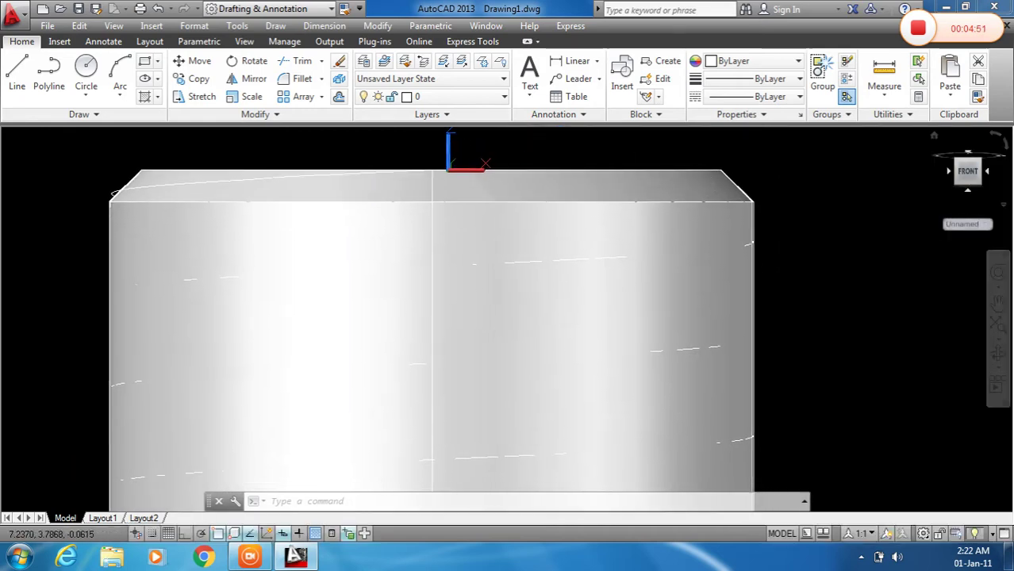
click(948, 171)
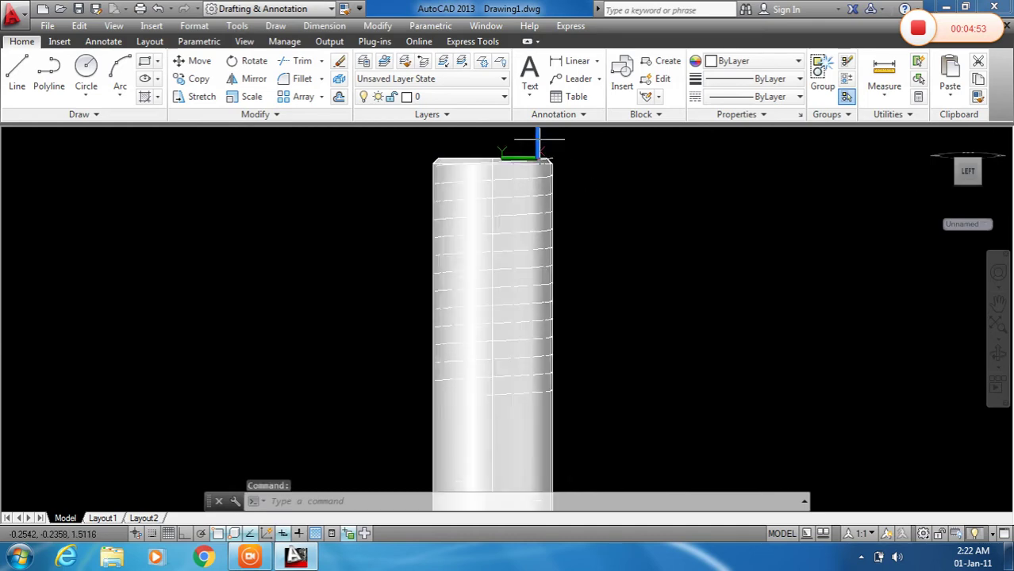
scroll(519, 182, up, 5)
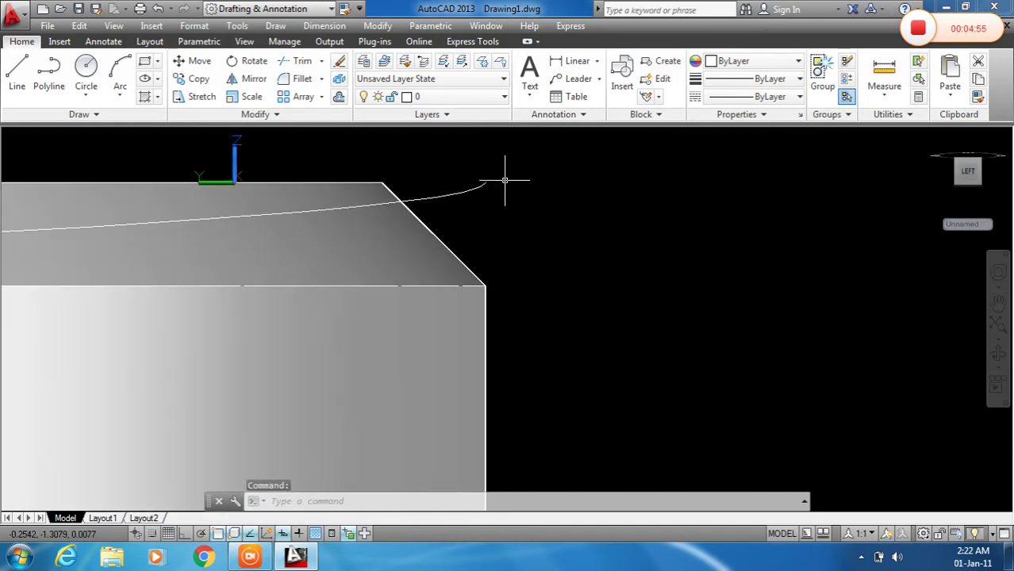
scroll(520, 181, down, 3)
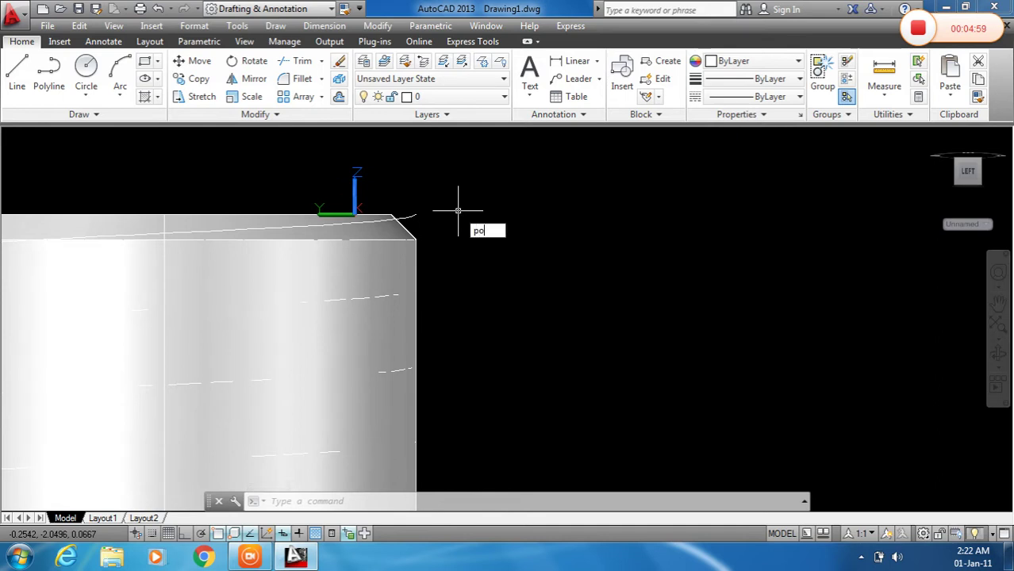
key(Return)
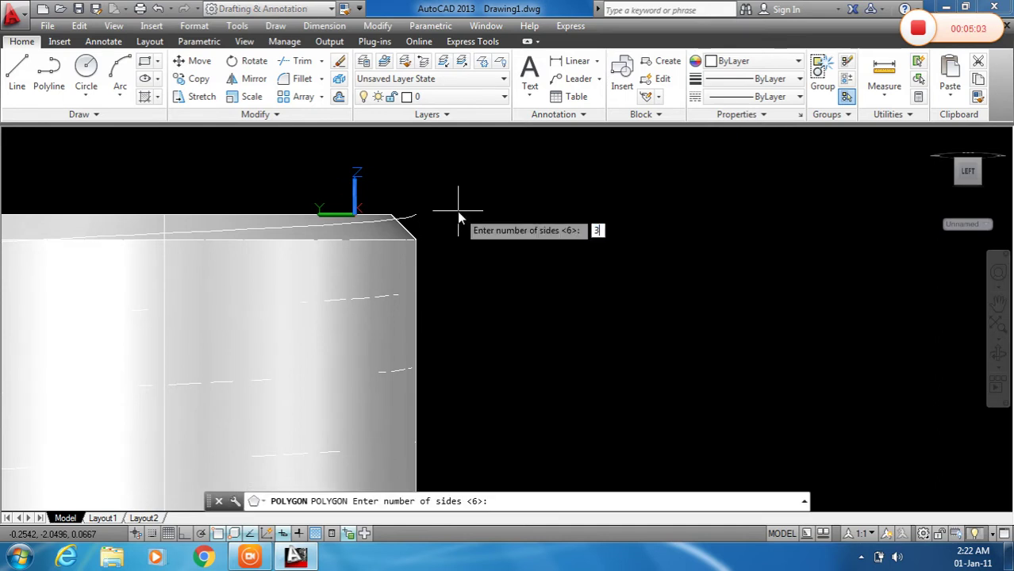
key(Return)
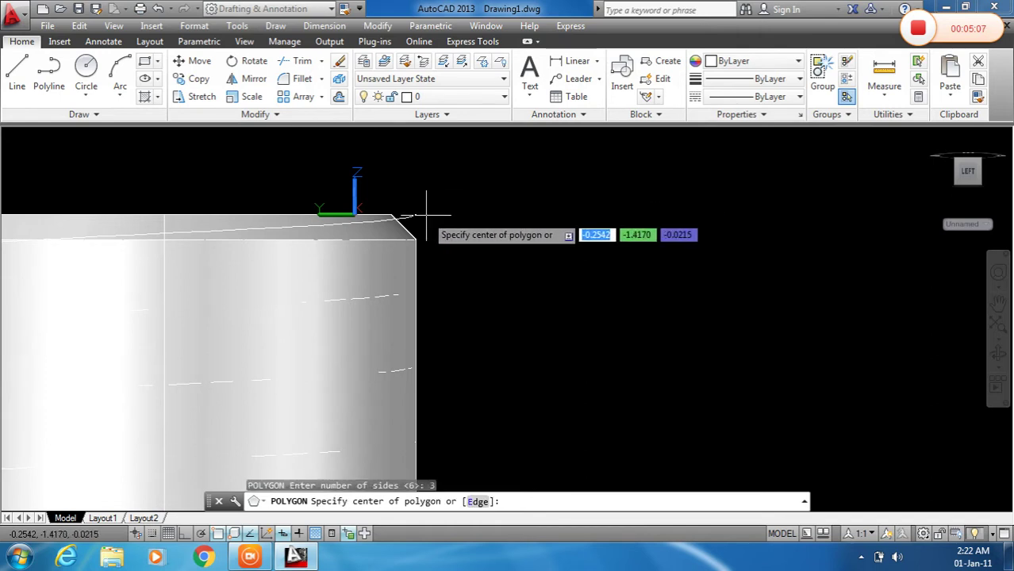
click(494, 215)
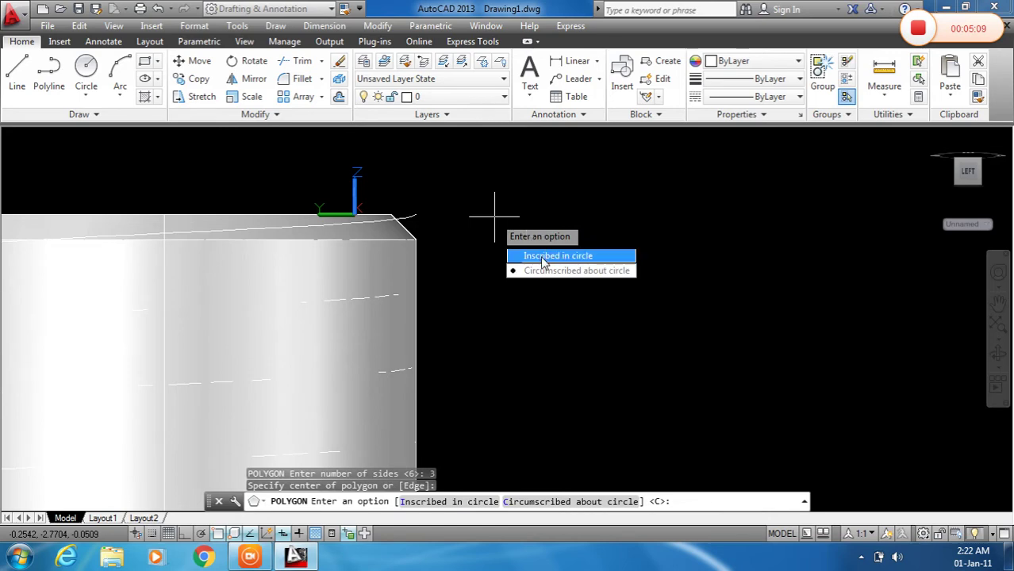
click(543, 261)
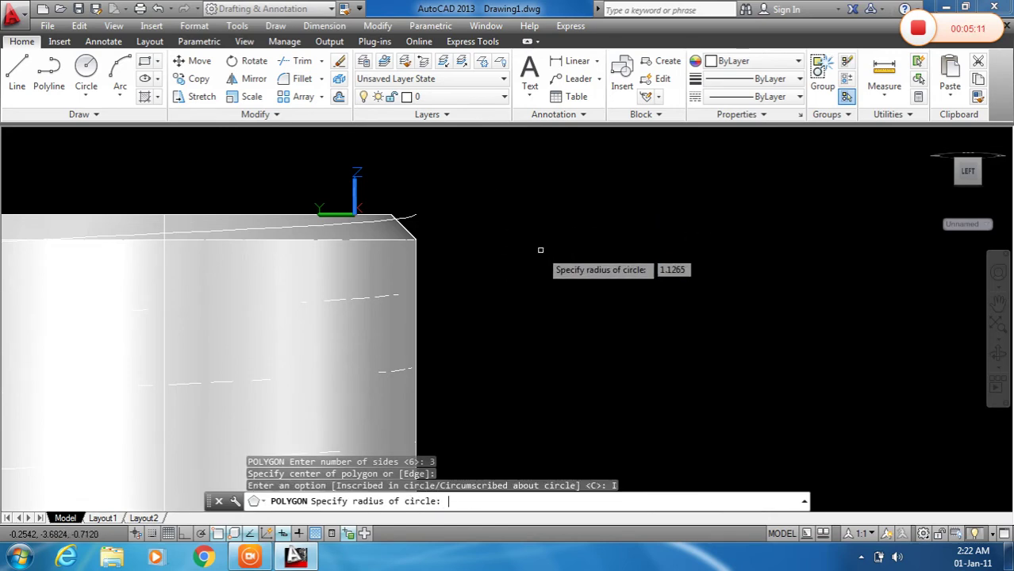
key(Escape)
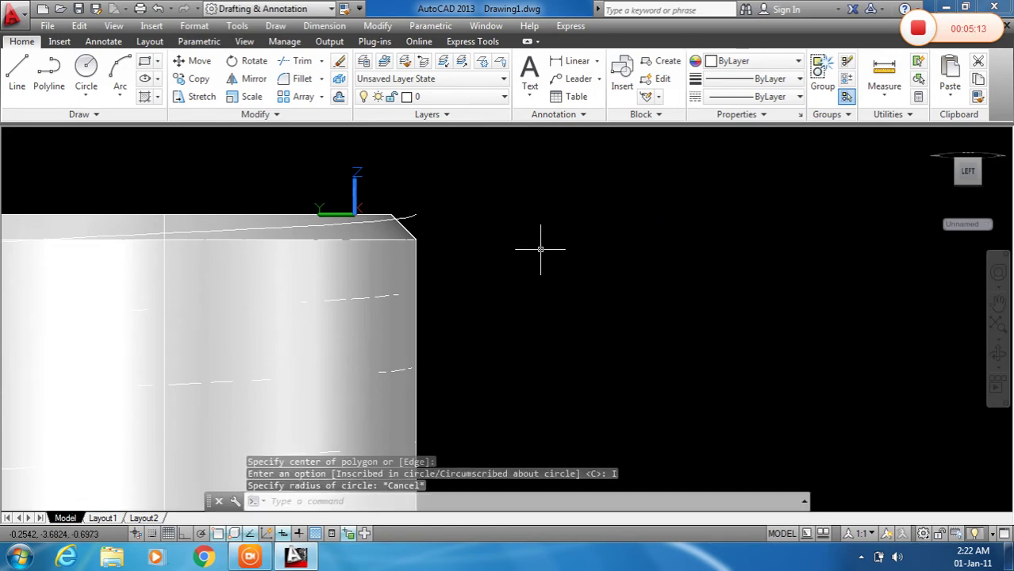
Step: Align the UCS with the current view using UCS View
text(ucs)
key(Return)
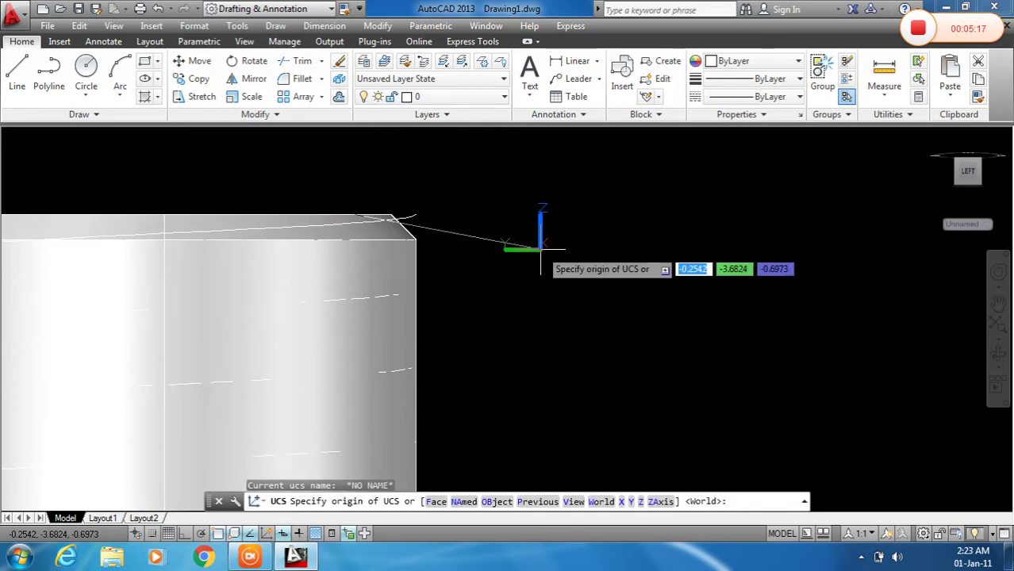
text(v)
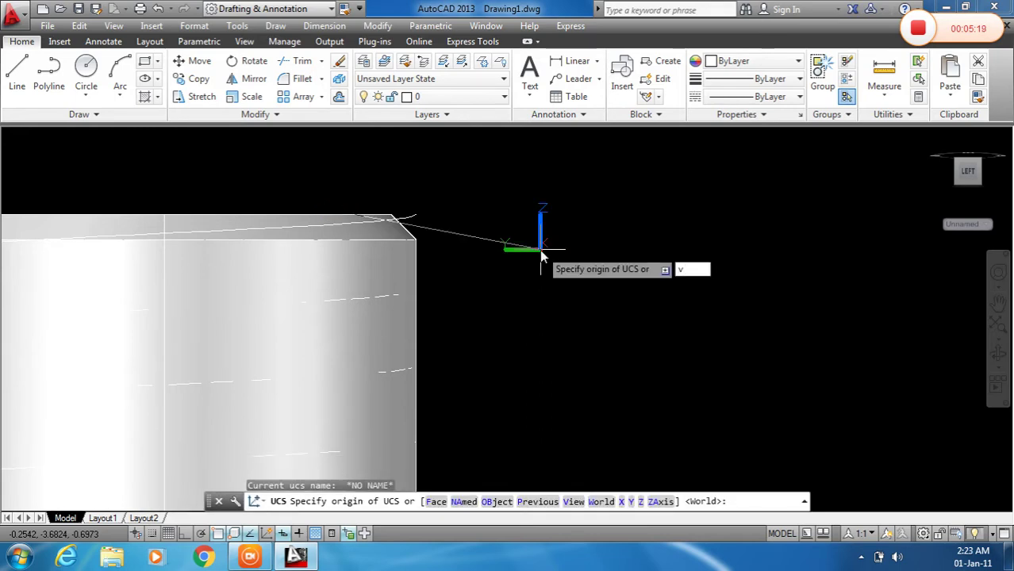
key(Return)
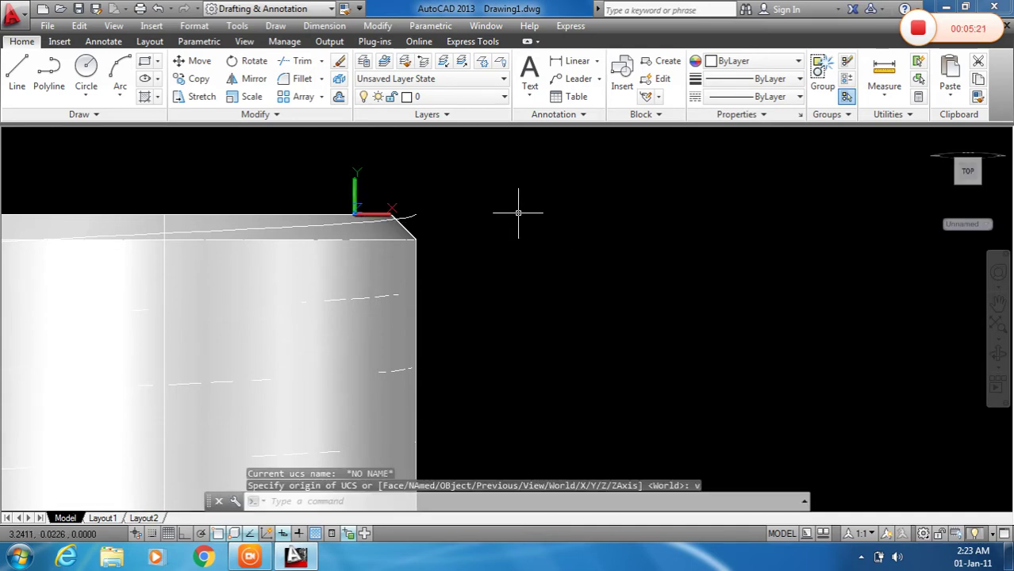
Step: Draw a 3-sided polygon beside the shank top, inscribed in a 0.8-radius circle
text(pol)
key(Return)
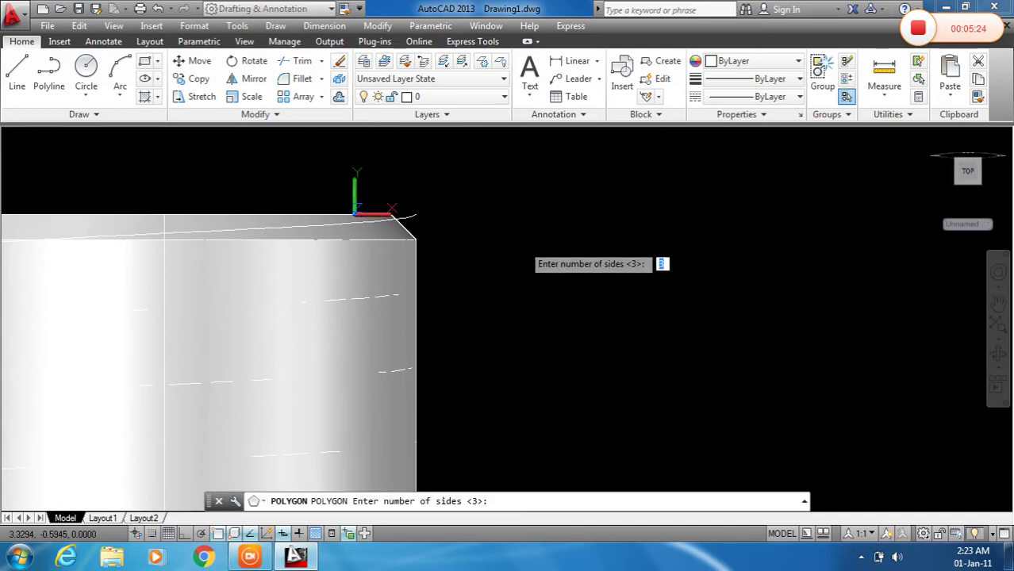
key(Return)
click(507, 235)
key(Down)
key(Return)
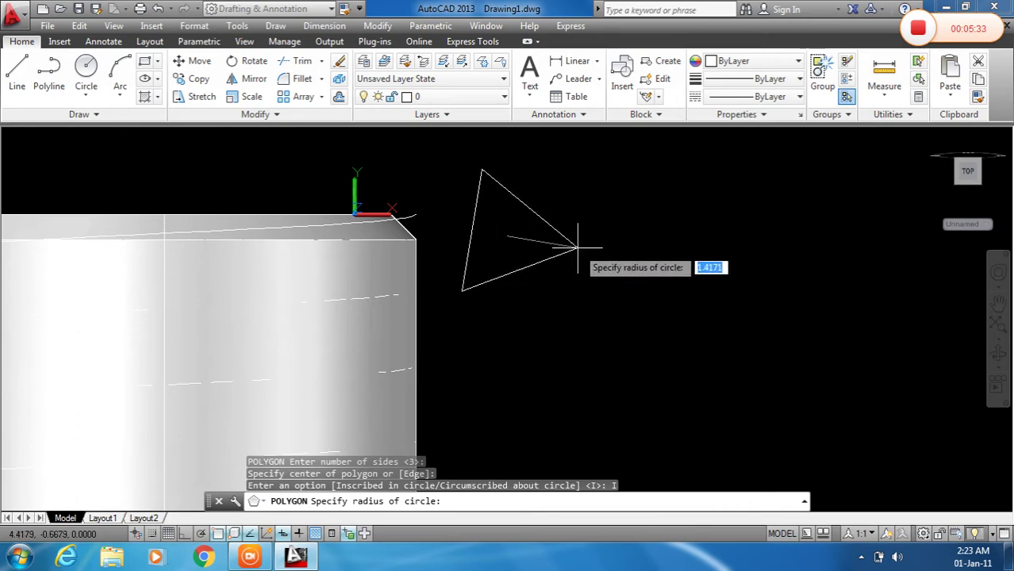
key(F8)
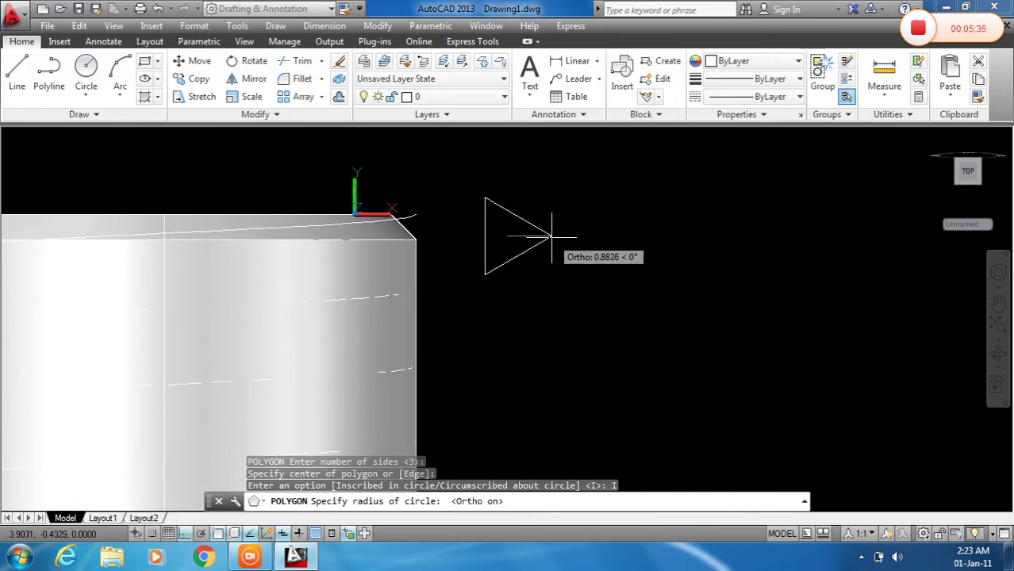
text(0.)
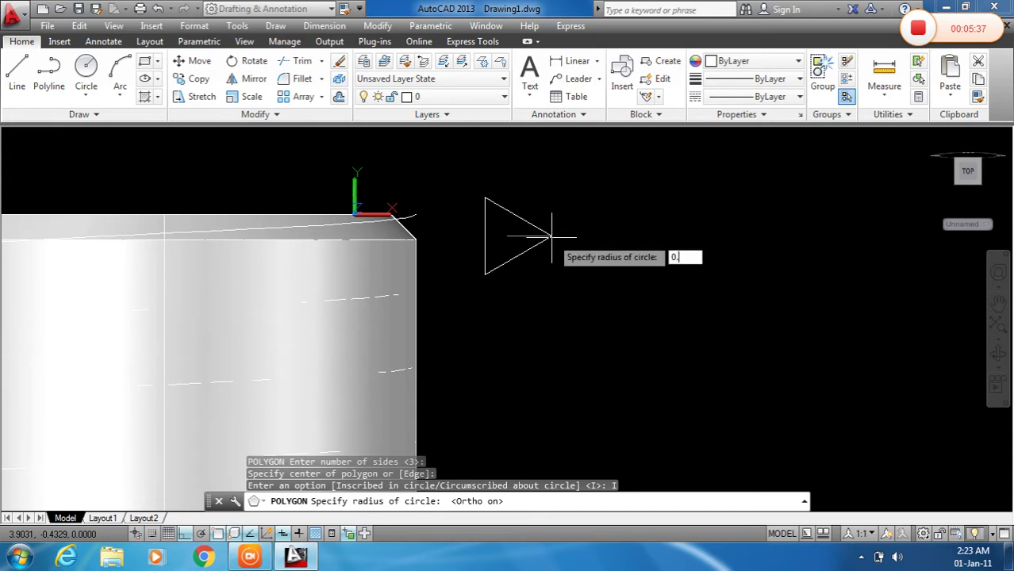
text(8)
key(Return)
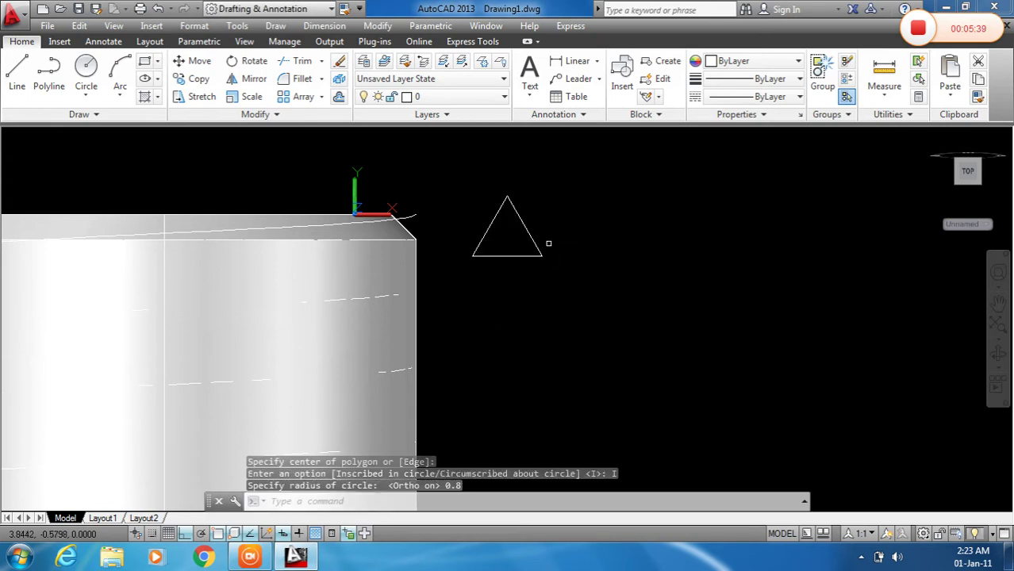
Step: Rotate the triangle 90° about its lower-left vertex
click(549, 244)
click(516, 232)
text(ro)
key(Return)
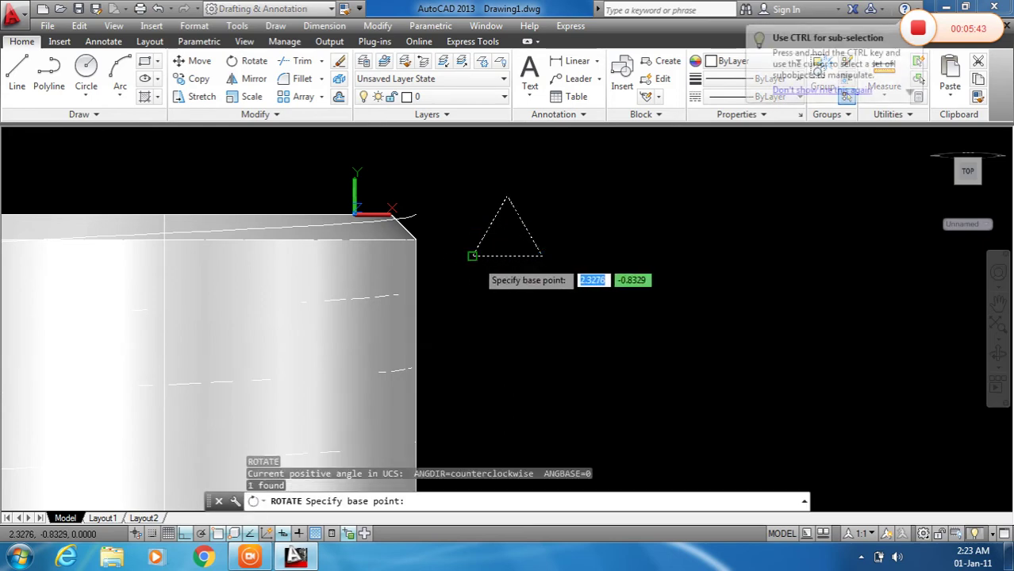
click(472, 256)
click(469, 175)
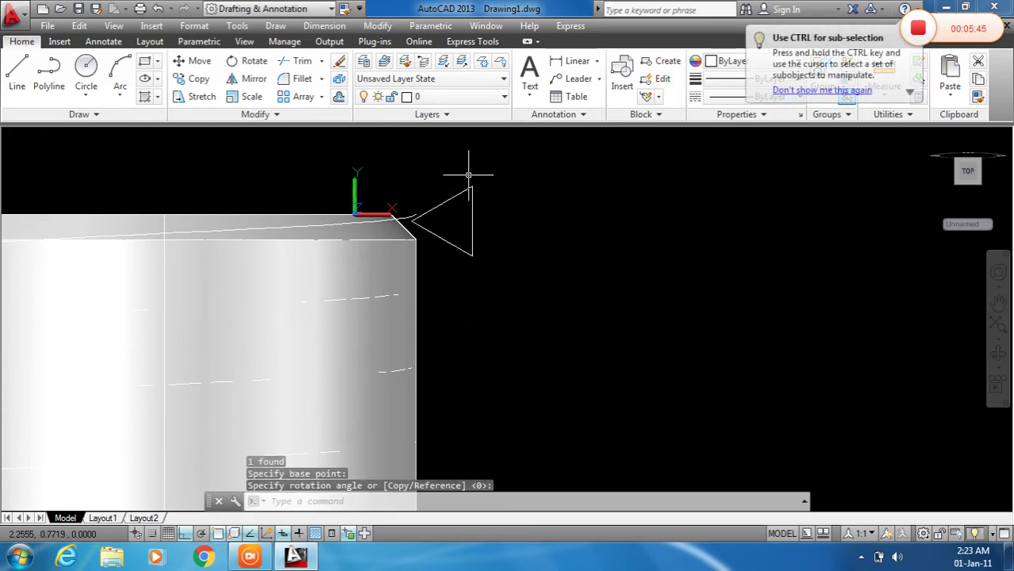
scroll(481, 228, up, 2)
Step: Move the triangle from its right-edge midpoint onto the shank's top-right corner
click(494, 232)
click(460, 223)
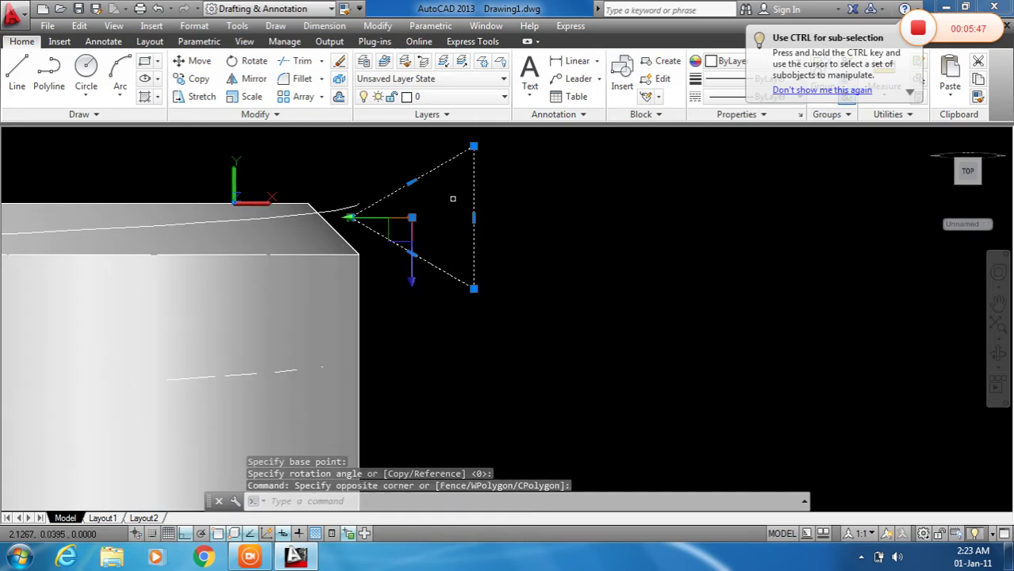
text(m)
key(Return)
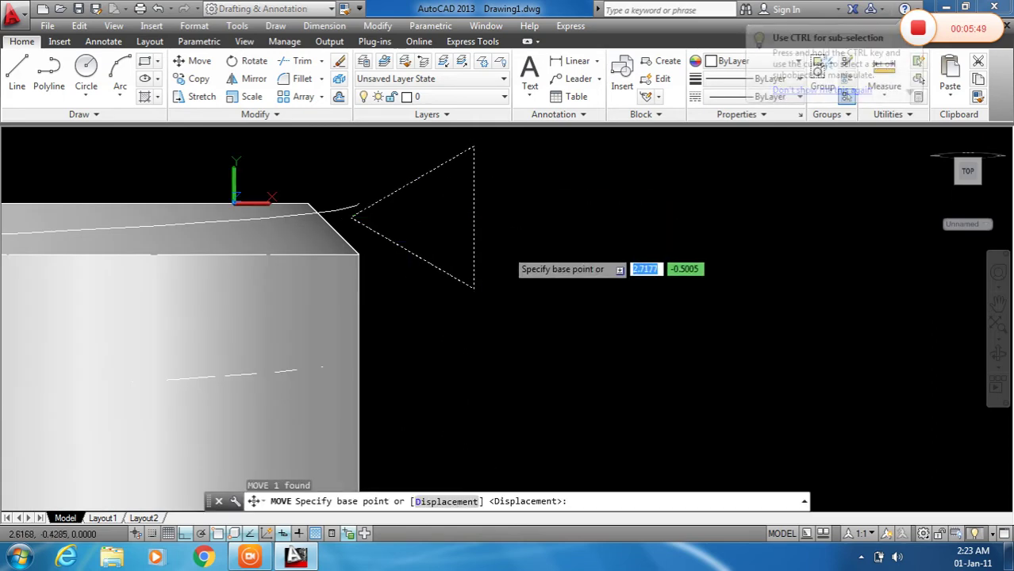
click(474, 218)
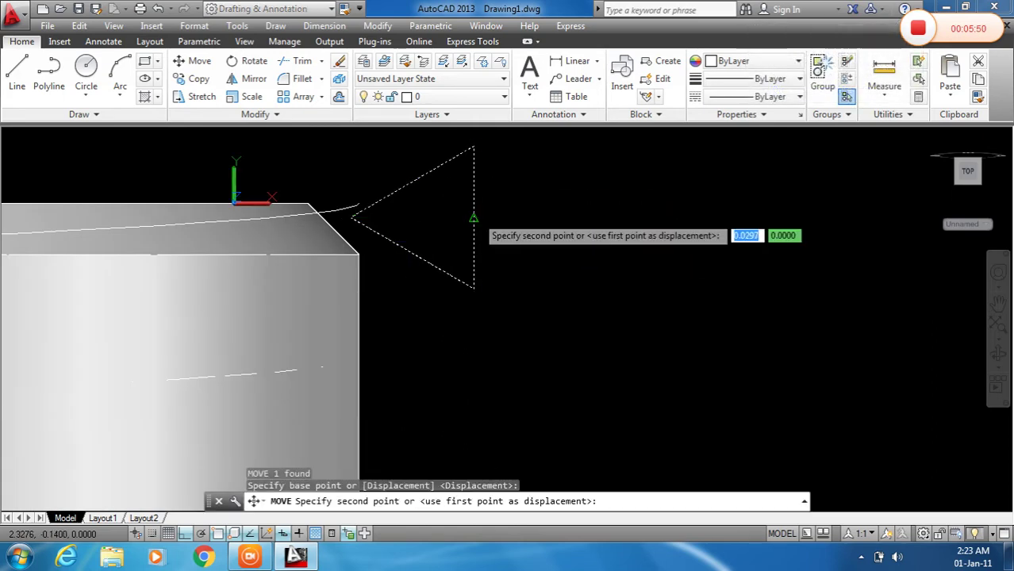
click(359, 205)
scroll(409, 227, down, 4)
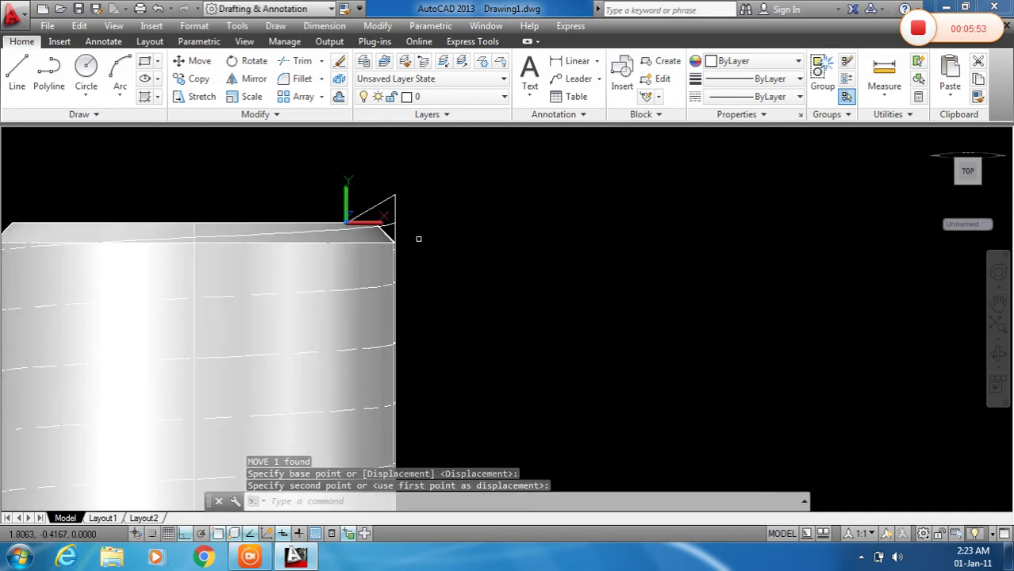
scroll(493, 215, down, 2)
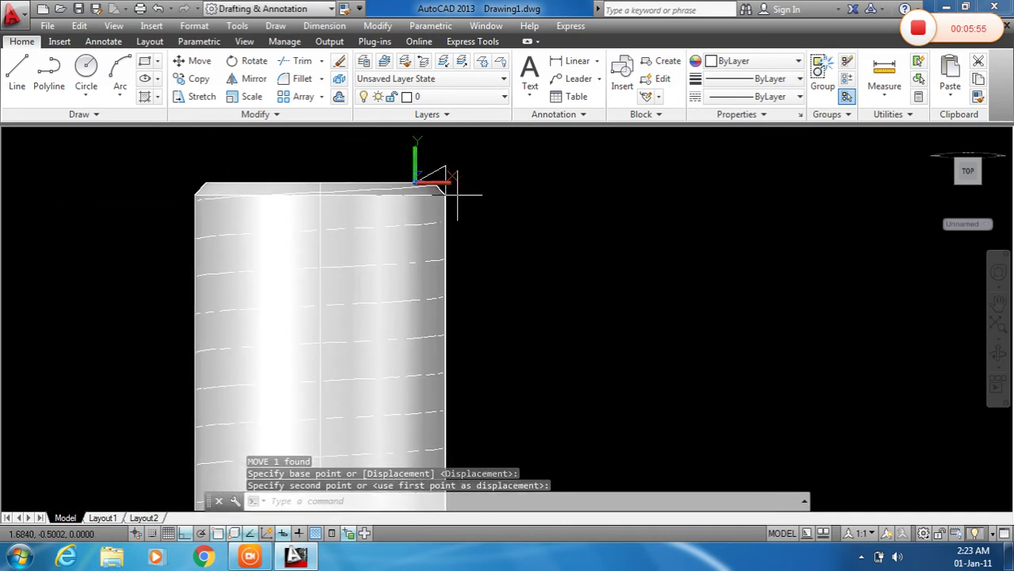
scroll(452, 162, up, 1)
scroll(453, 173, up, 3)
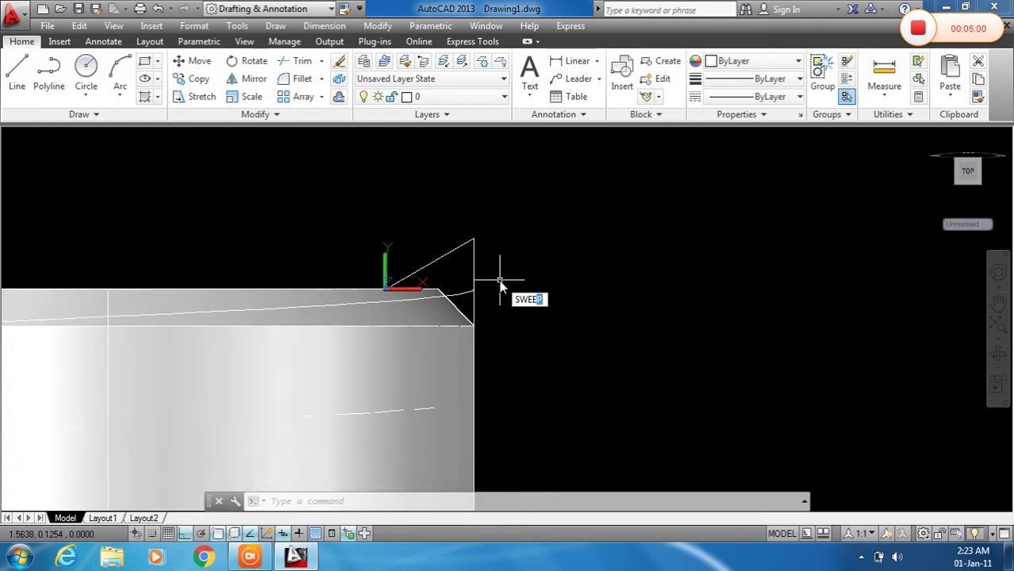
Step: Sweep the triangle profile along the helix path to form the thread solid
key(Return)
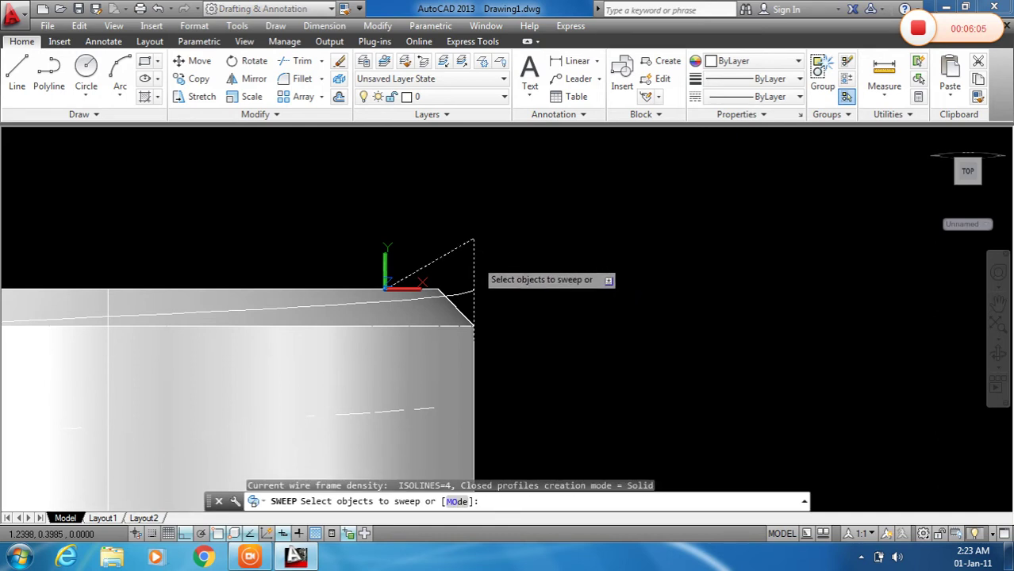
click(473, 259)
key(Return)
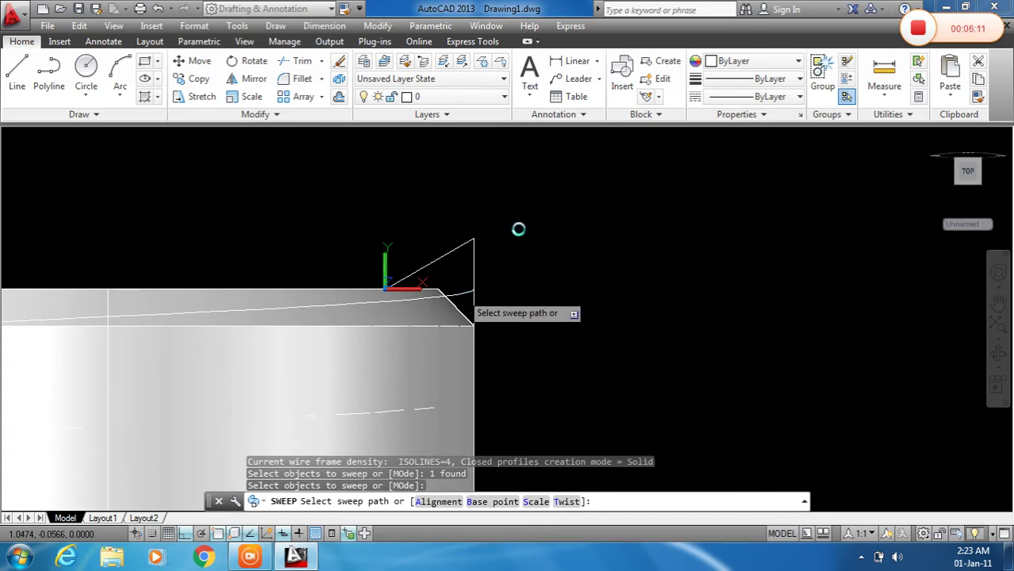
click(465, 297)
scroll(480, 254, down, 3)
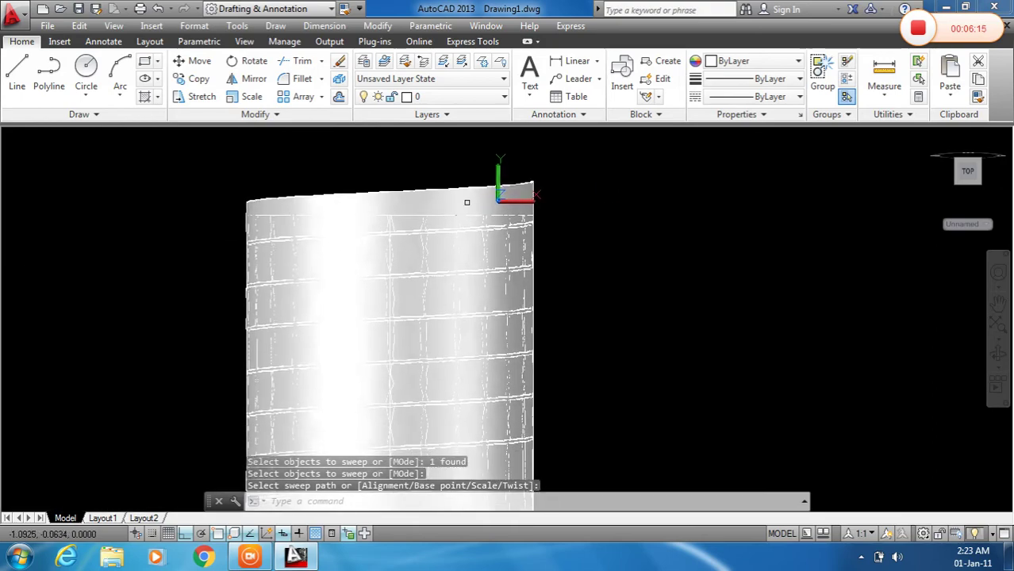
Step: Orbit the model to view the shank's underside and the coiled thread
shift+middle_drag(467, 201, 657, 319)
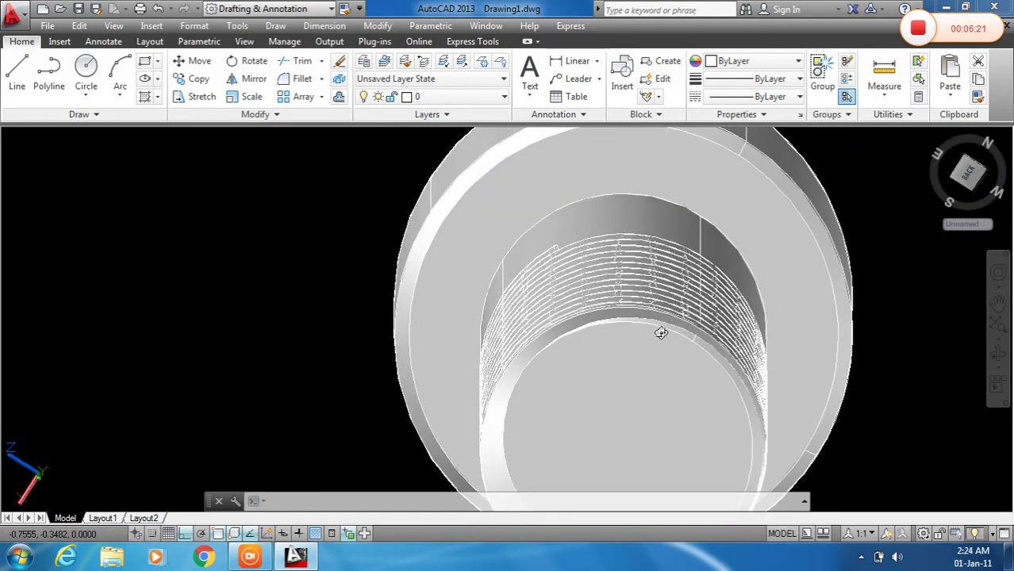
shift+middle_drag(615, 349, 537, 370)
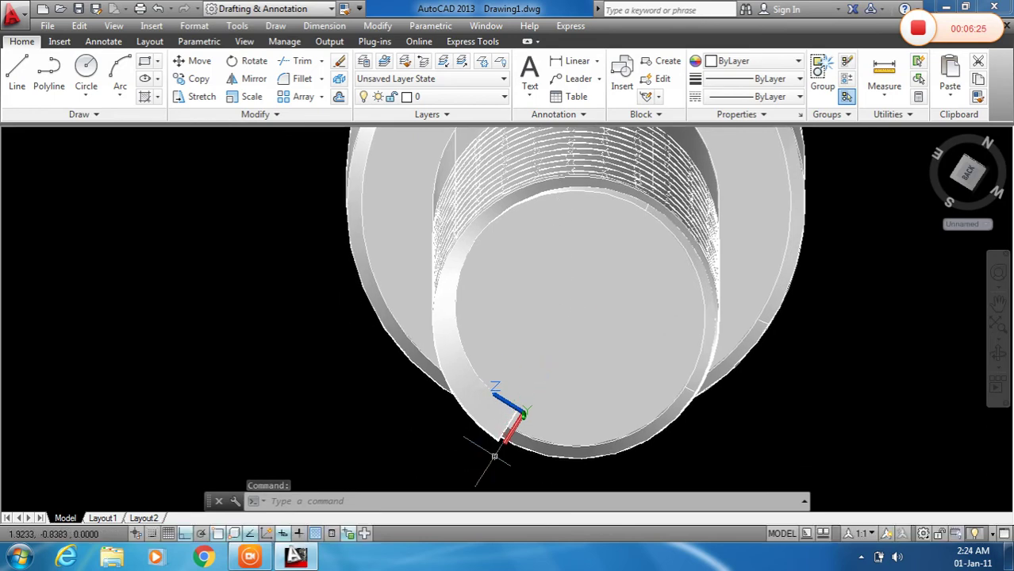
Step: SUBTRACT the coiled thread solid from the screw body, chosen via selection cycling
text(SUBTRACT)
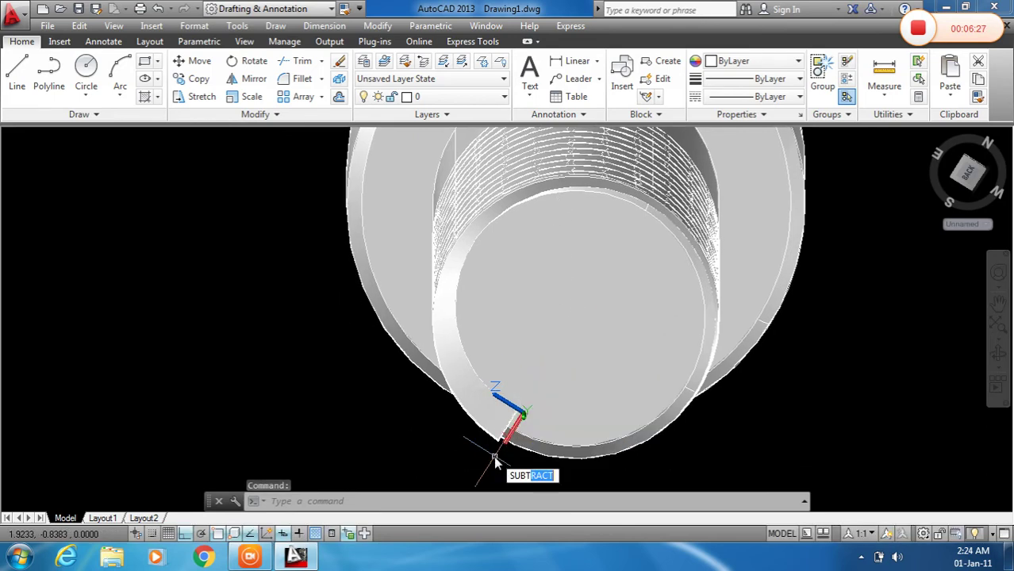
key(Return)
click(560, 373)
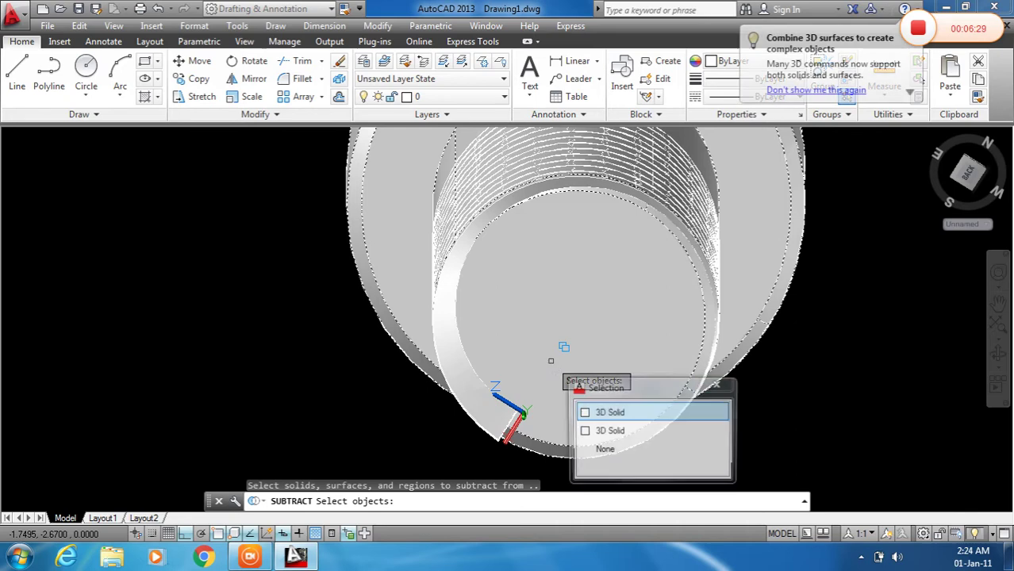
click(609, 409)
key(Return)
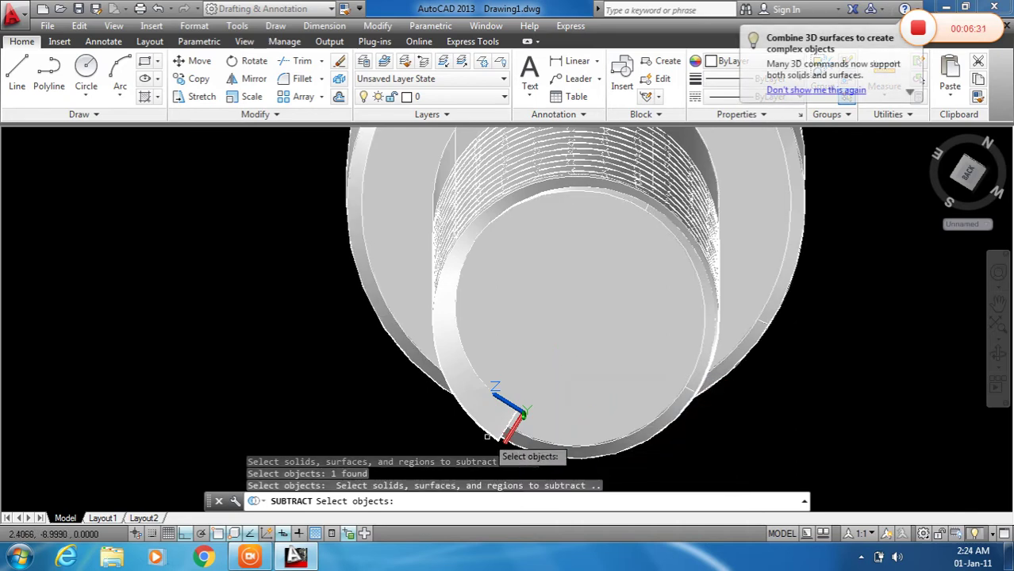
click(489, 435)
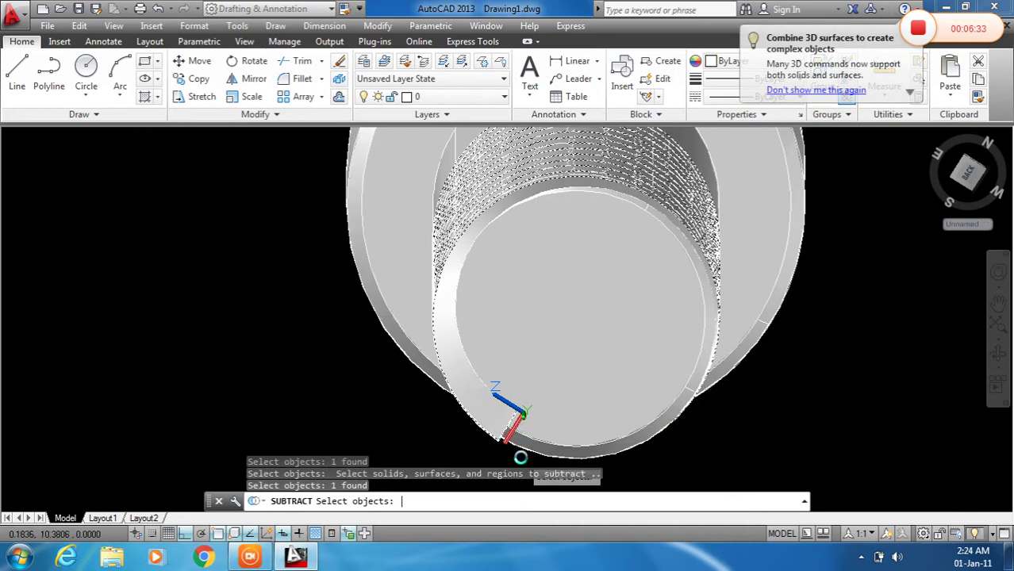
key(Return)
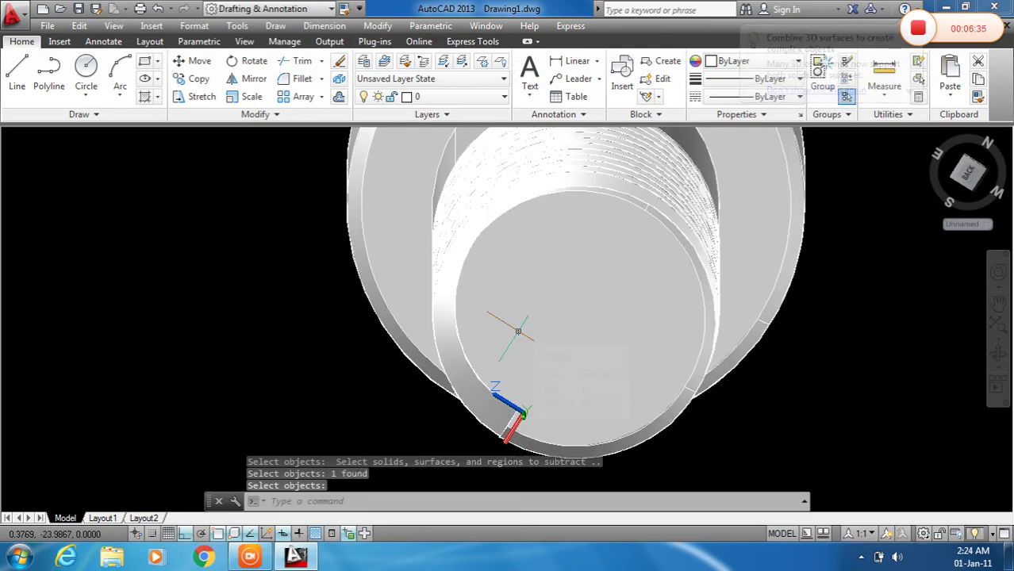
Step: Zoom and orbit to a close side view of the thread grooves on the shank
scroll(518, 331, down, 5)
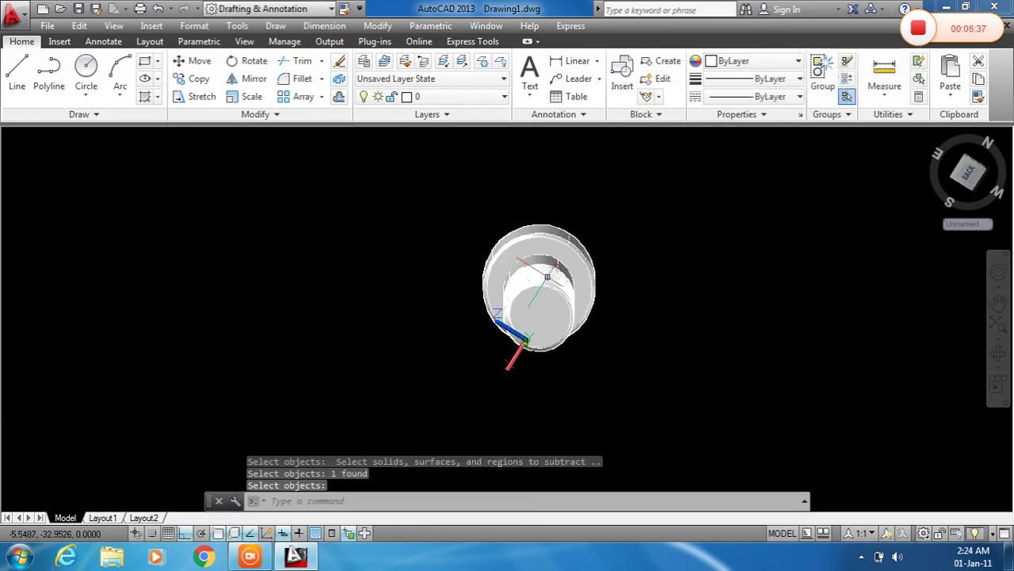
scroll(547, 277, up, 6)
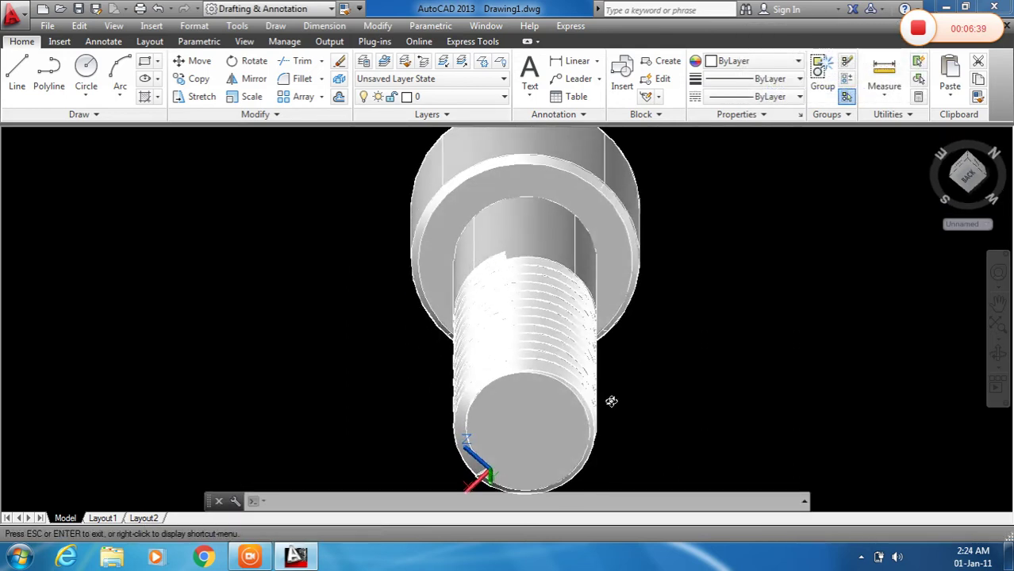
drag(614, 406, 556, 329)
key(Escape)
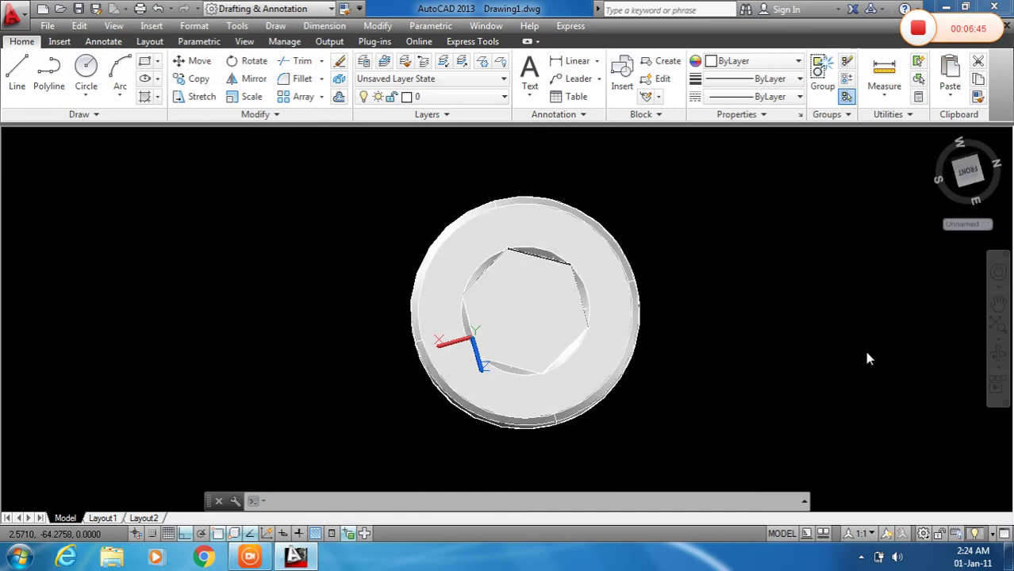
click(997, 353)
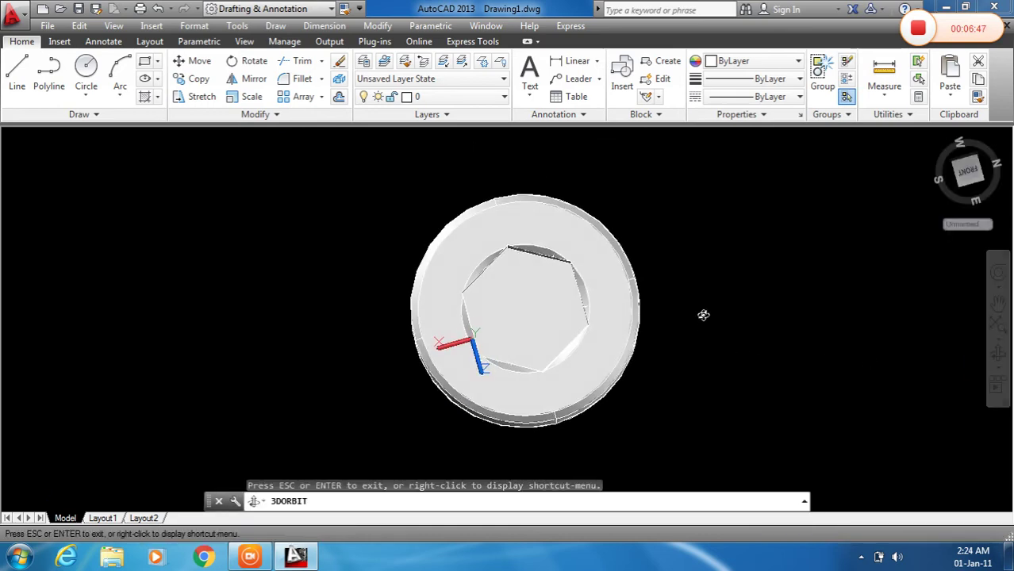
drag(704, 306, 643, 308)
Step: Press-pull the triangular thread end face outward
key(Escape)
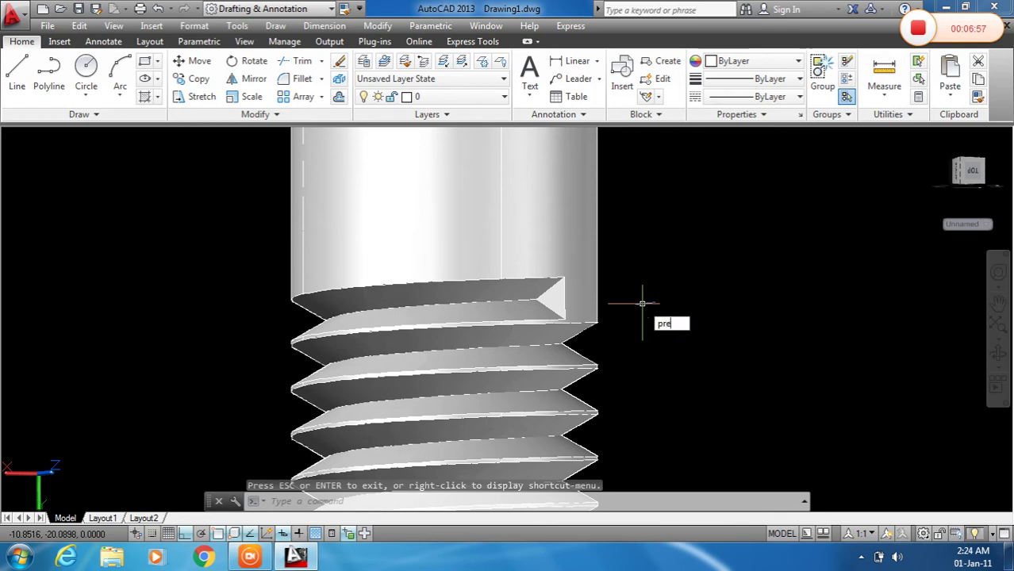
key(Return)
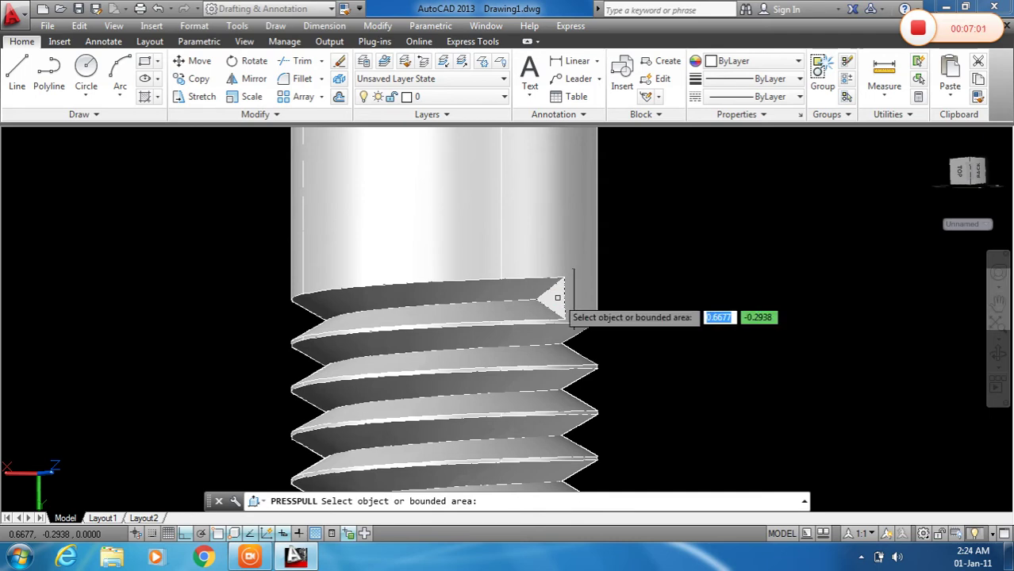
click(556, 298)
click(679, 278)
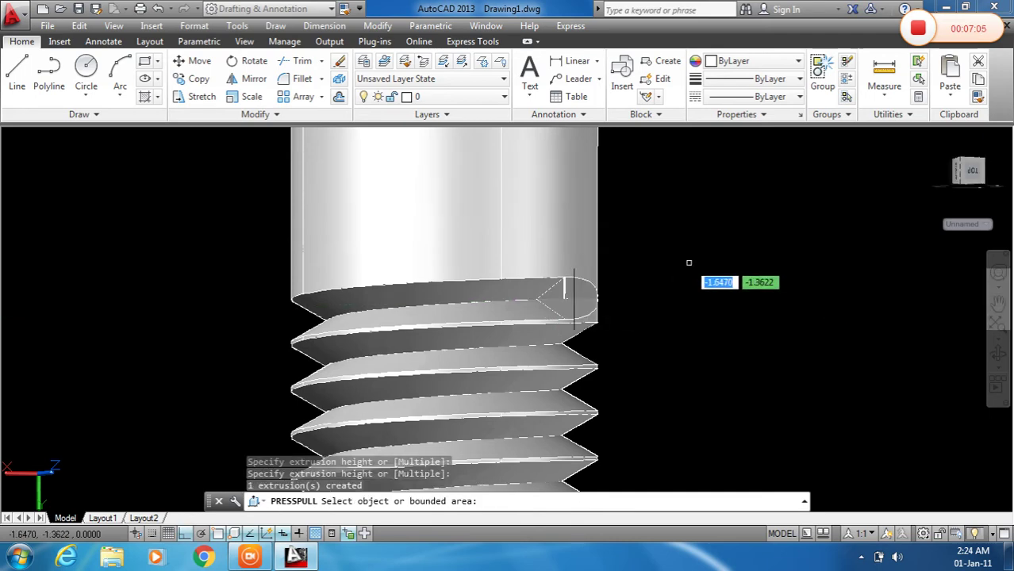
scroll(689, 263, down, 5)
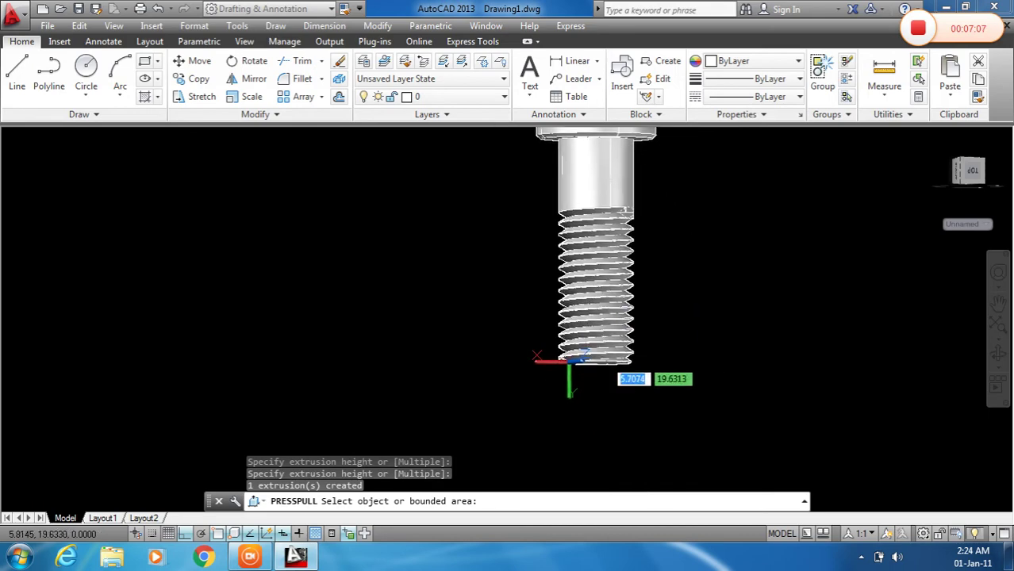
scroll(604, 357, up, 6)
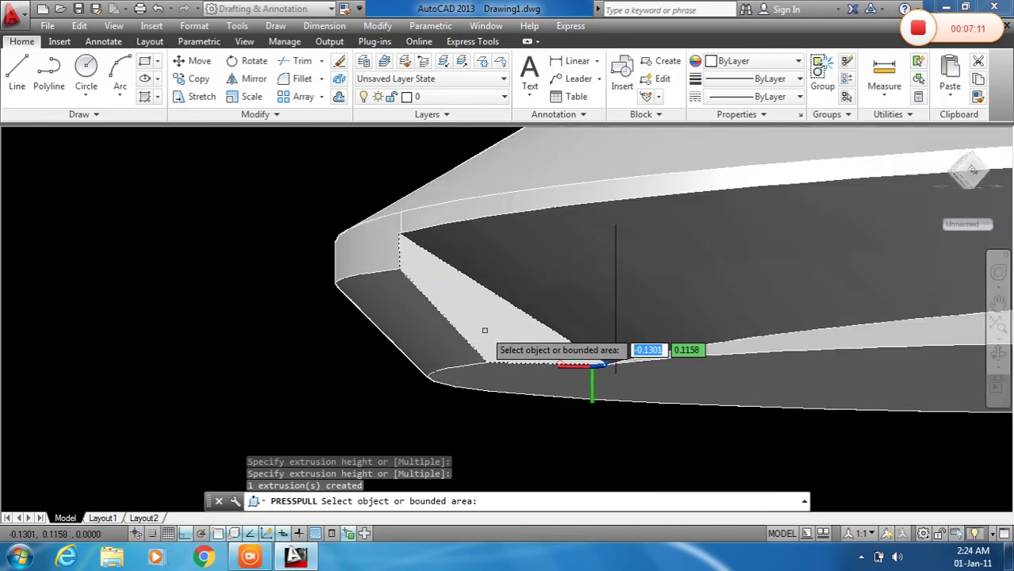
Step: Press-pull the chamfered end face, then zoom and pan to show the whole bolt
click(485, 330)
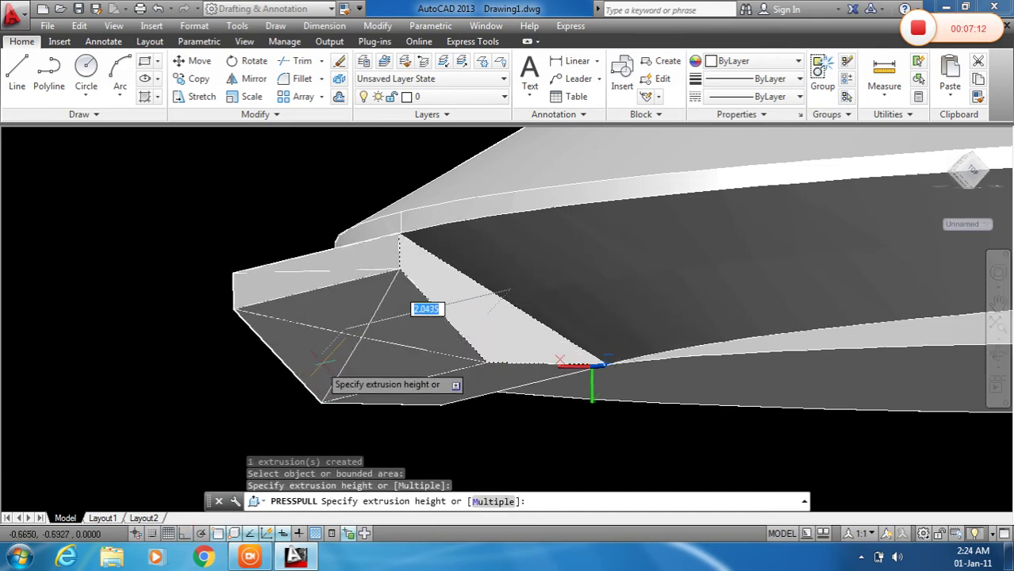
click(304, 376)
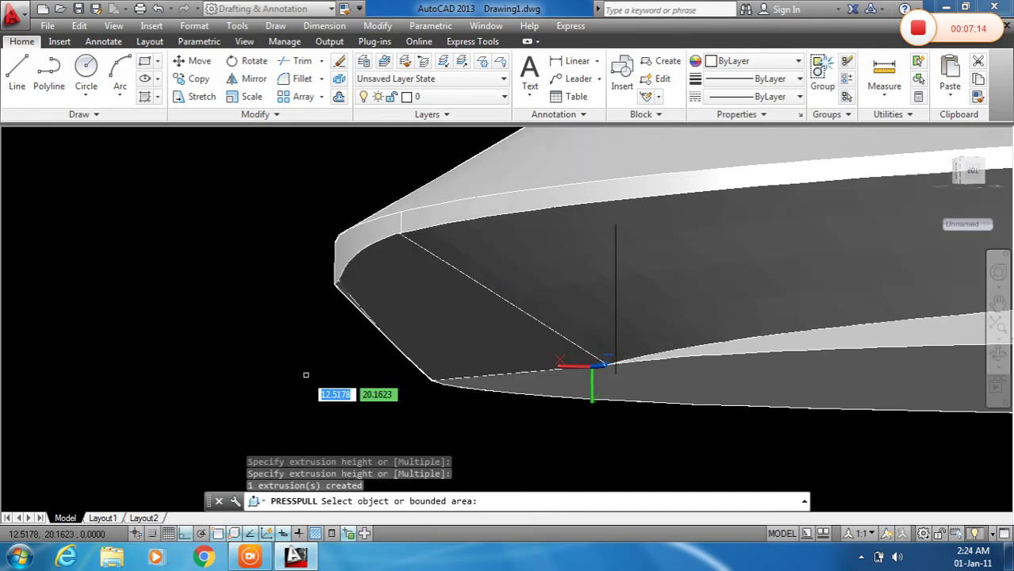
key(Return)
key(Escape)
scroll(351, 343, down, 6)
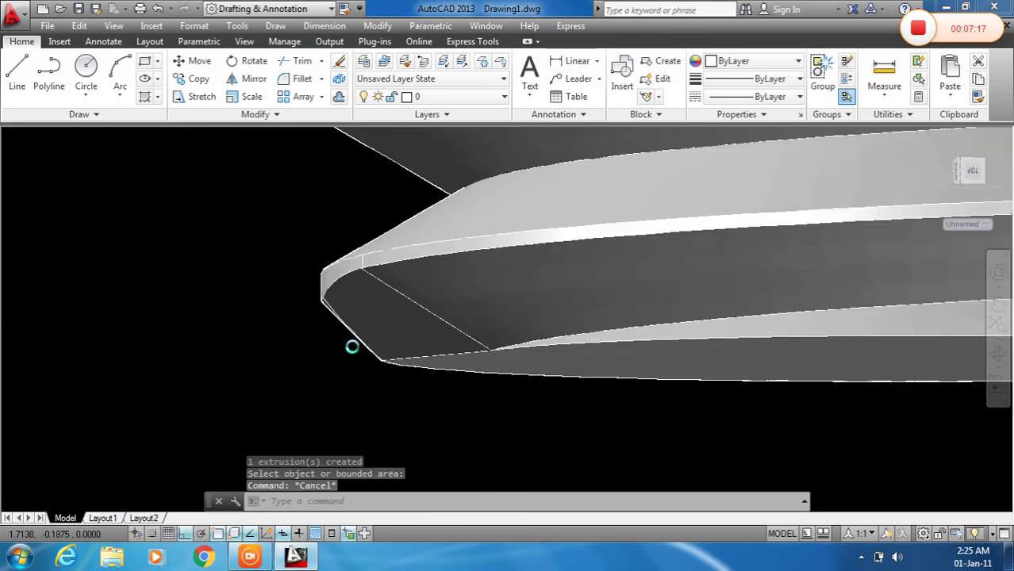
scroll(431, 265, down, 4)
middle_drag(431, 265, 480, 347)
scroll(374, 232, up, 3)
Step: Switch to the Realistic visual style and turn to a tilted isometric ViewCube view
scroll(374, 233, down, 5)
middle_drag(371, 262, 407, 298)
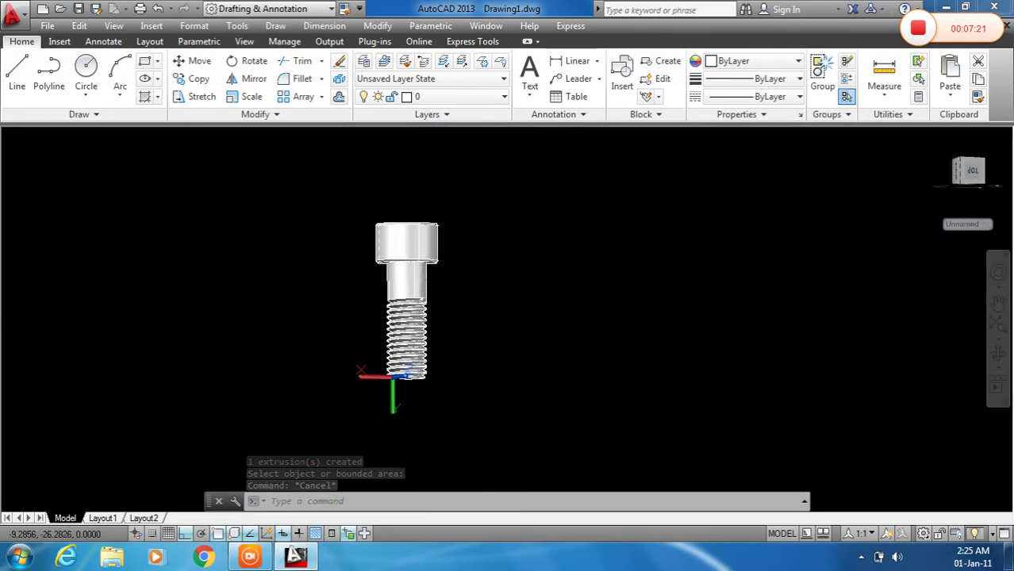
click(98, 137)
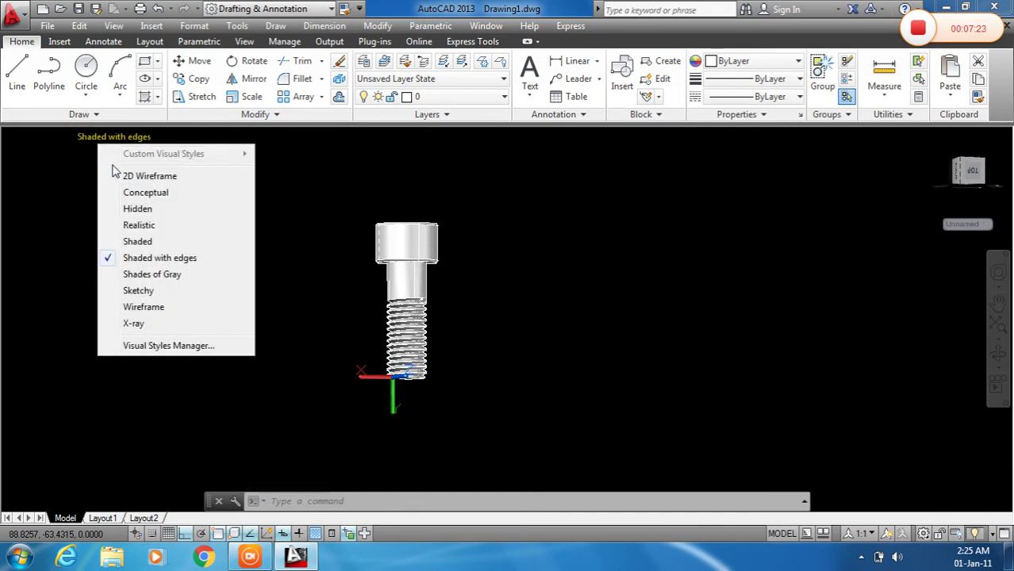
click(138, 225)
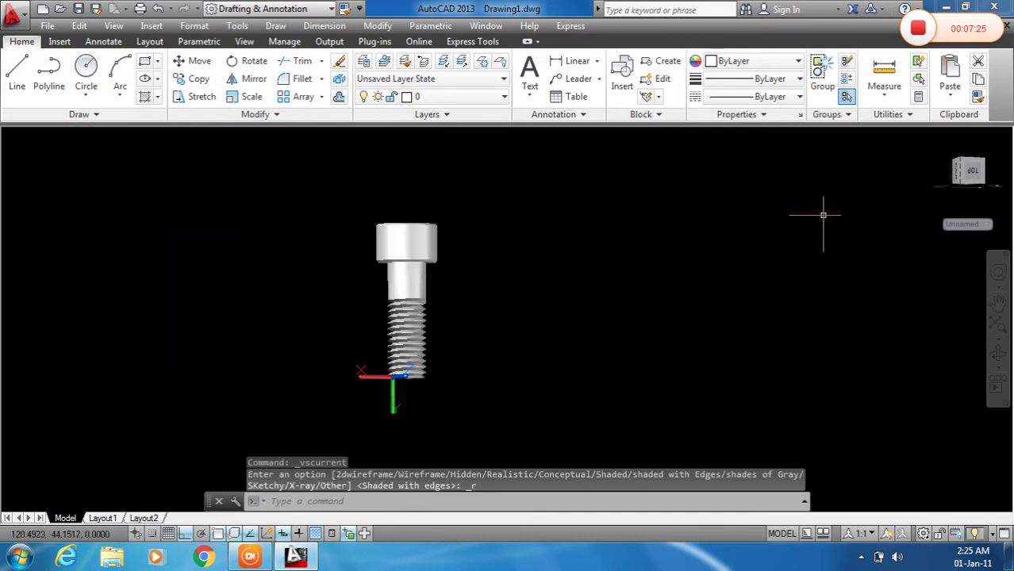
scroll(474, 249, up, 3)
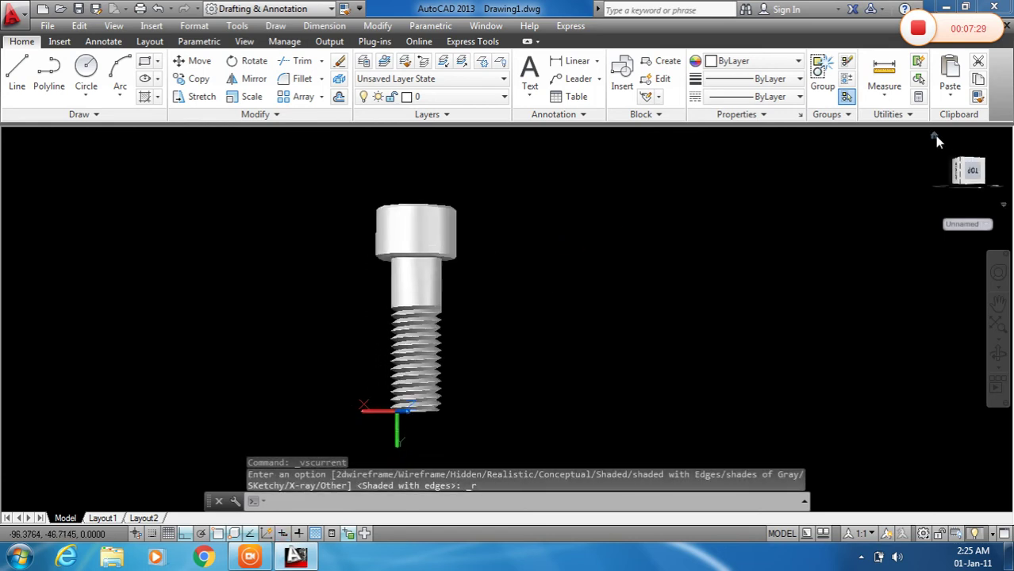
click(935, 136)
middle_drag(635, 254, 481, 262)
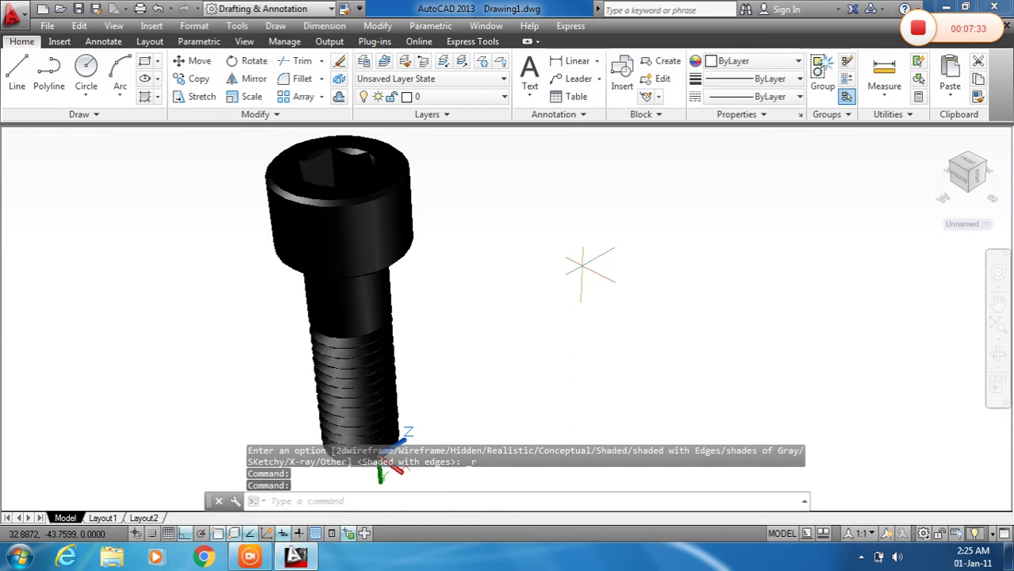
Step: Search the Materials Browser for black metals and apply Chrome - Polished Black to the screw
text(e)
key(Return)
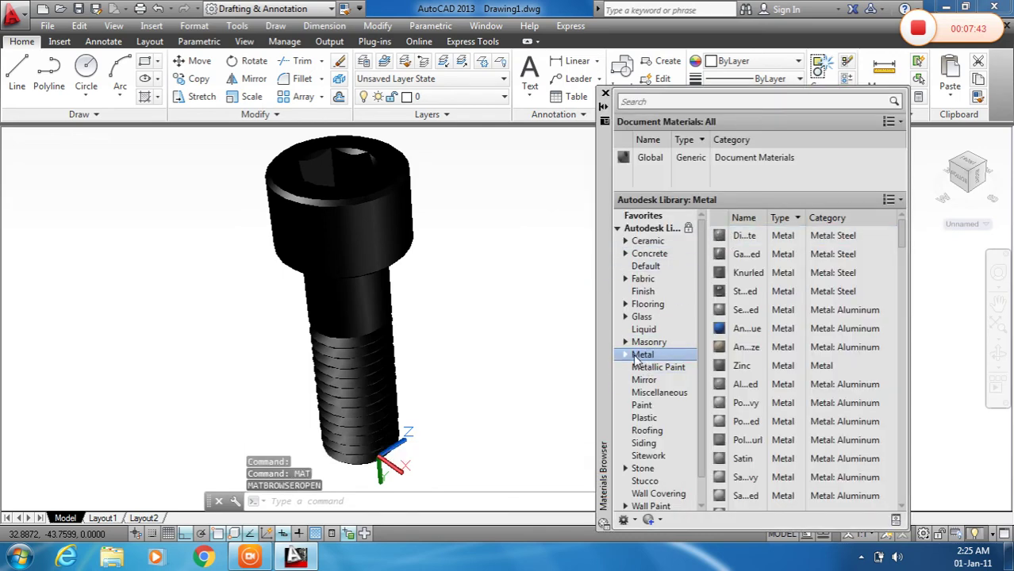
click(657, 102)
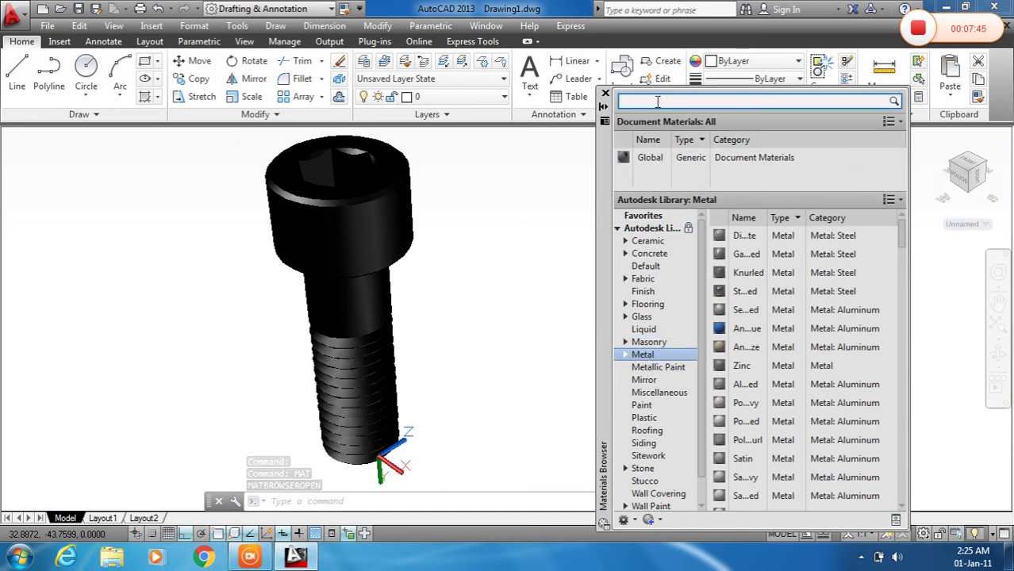
text(black)
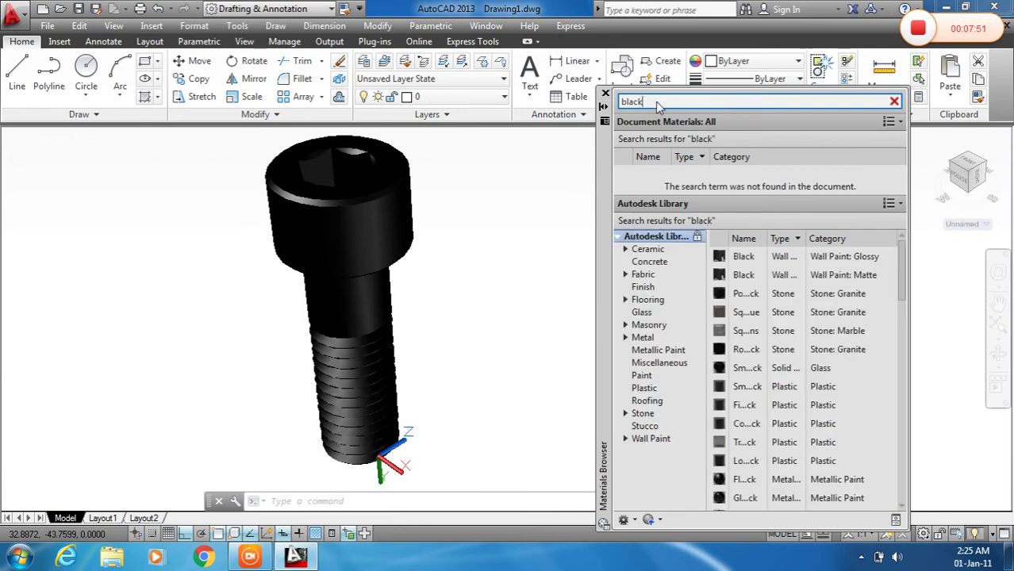
click(646, 340)
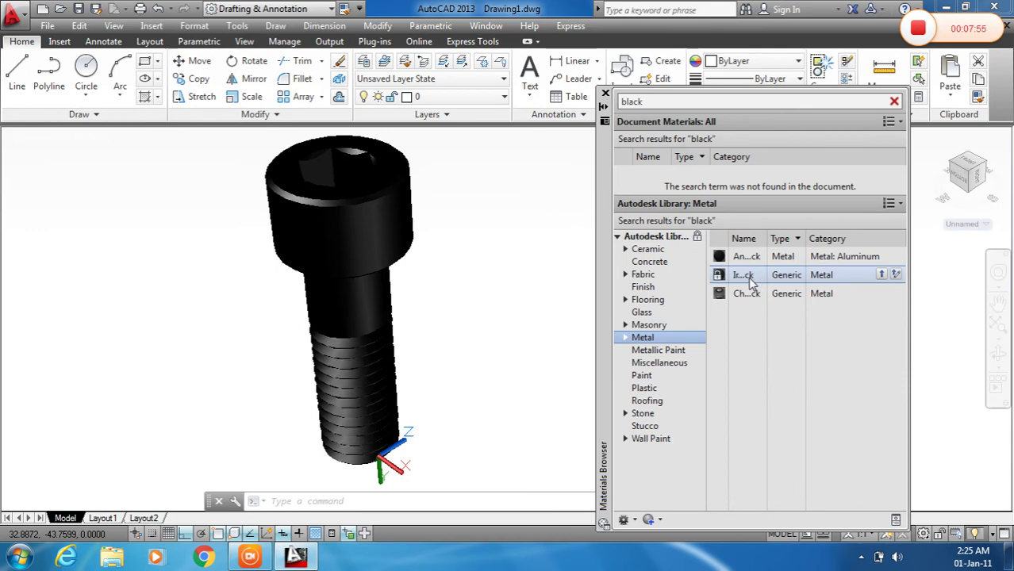
drag(373, 230, 375, 232)
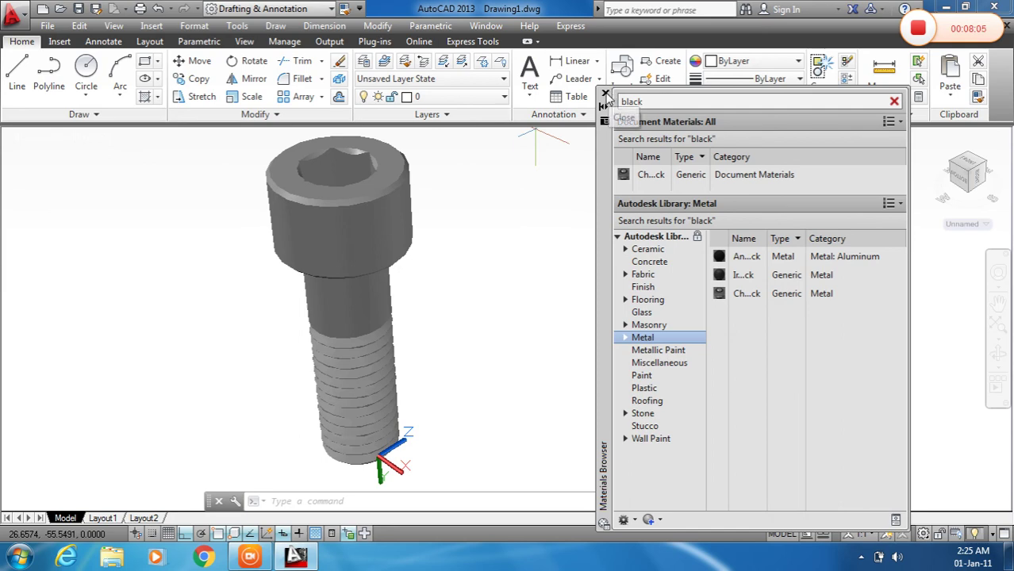
click(606, 94)
Step: Orbit the screw to an angled top view showing the hex socket in its head
scroll(618, 233, down, 3)
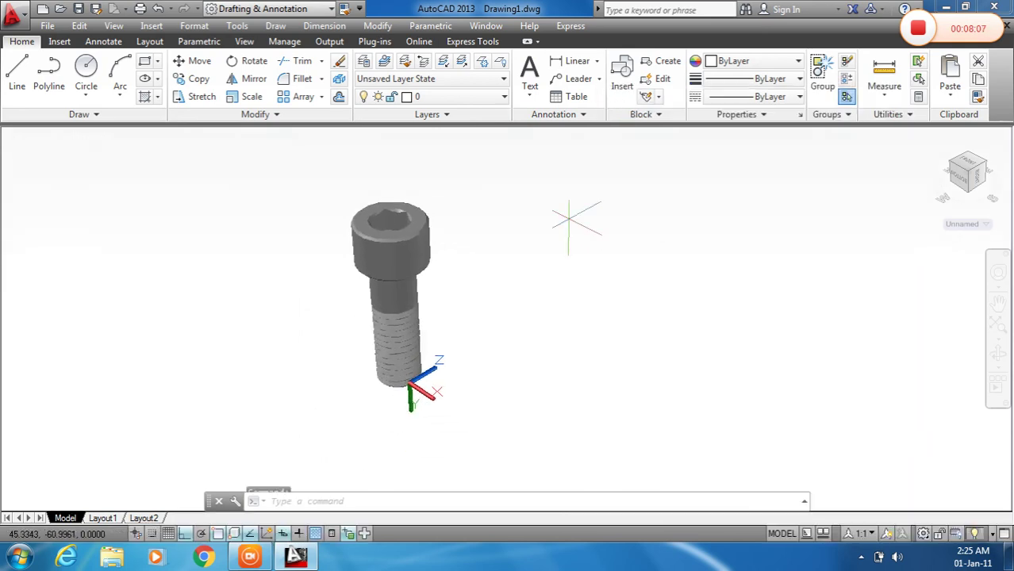
shift+middle_drag(523, 249, 483, 274)
scroll(431, 324, up, 4)
scroll(432, 331, down, 4)
shift+middle_drag(405, 280, 486, 344)
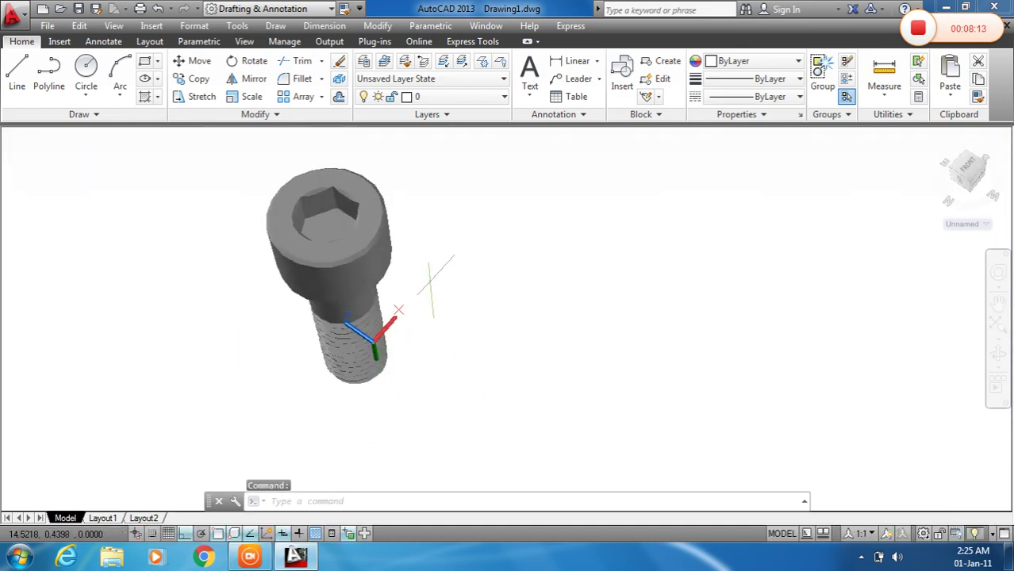
shift+middle_drag(442, 294, 433, 313)
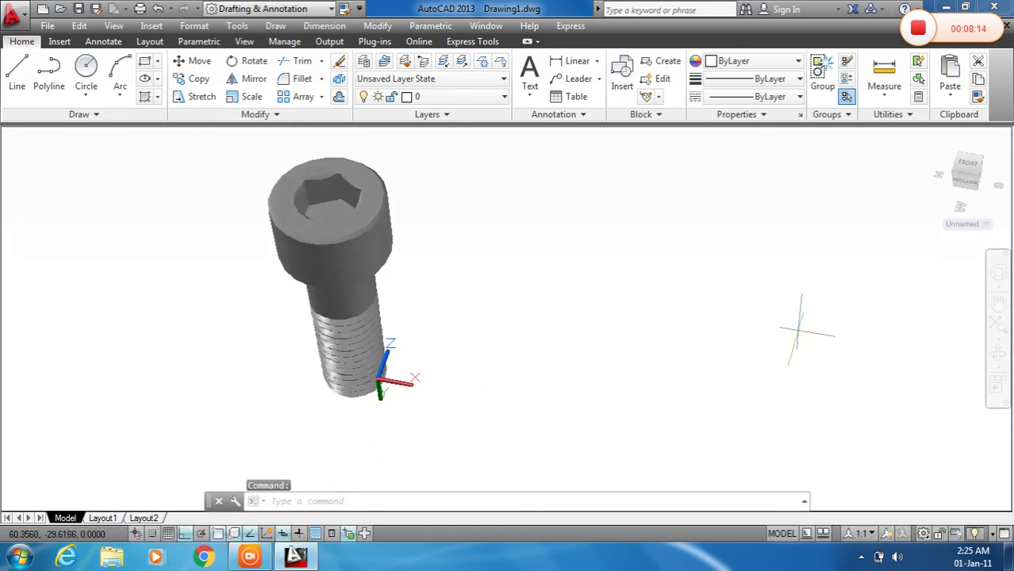
click(999, 368)
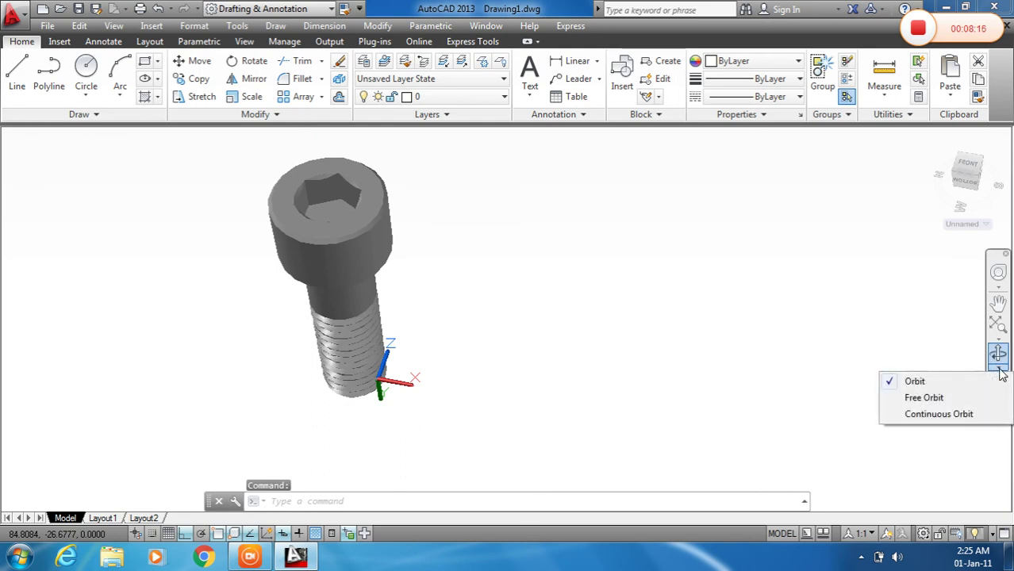
Step: Spin the screw with Continuous Orbit, then stop the rotation
click(939, 415)
drag(393, 278, 460, 290)
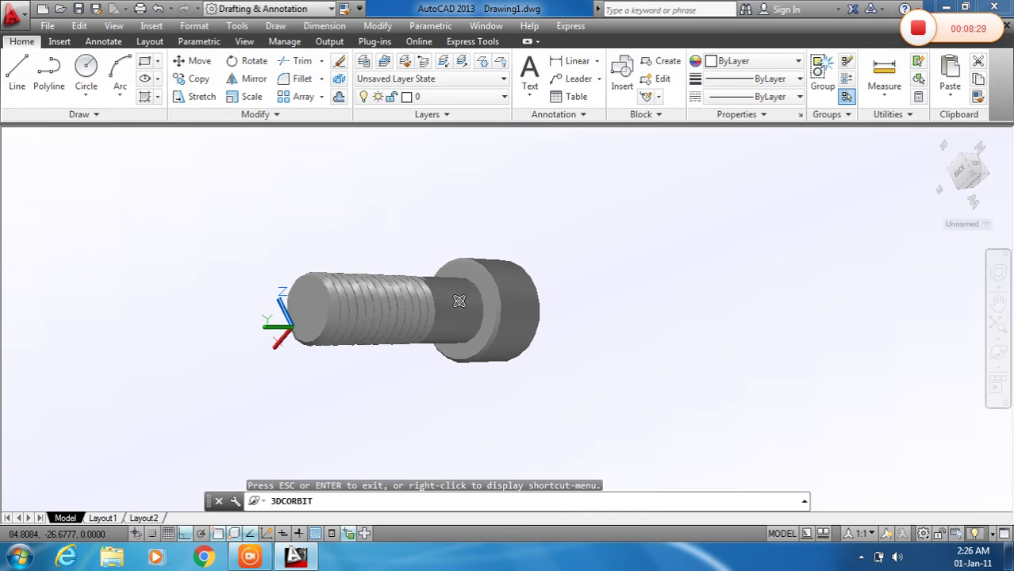
key(Escape)
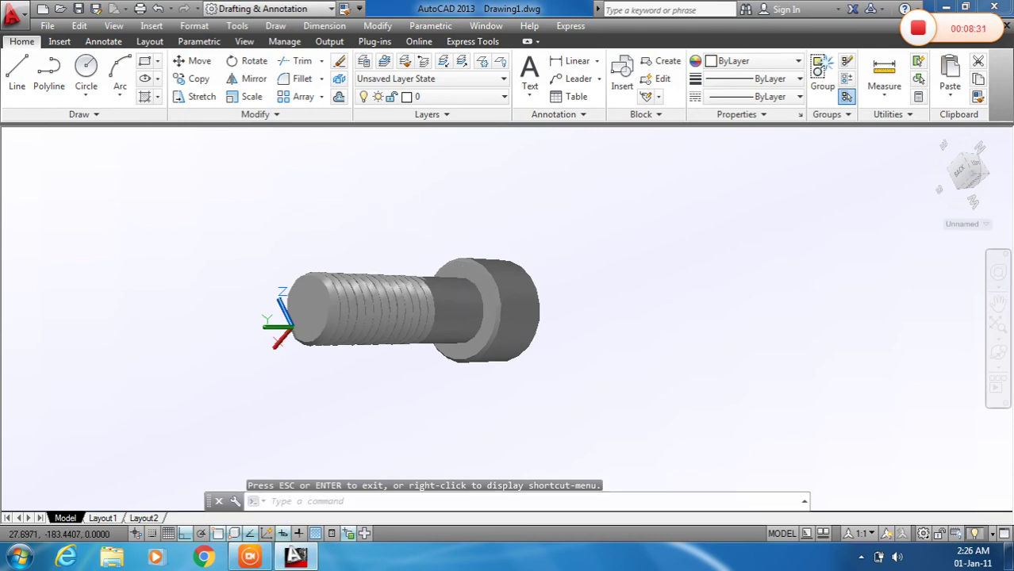
Step: Cancel stray selections and settle the view with the screw on its side, head to the right
click(712, 240)
click(684, 232)
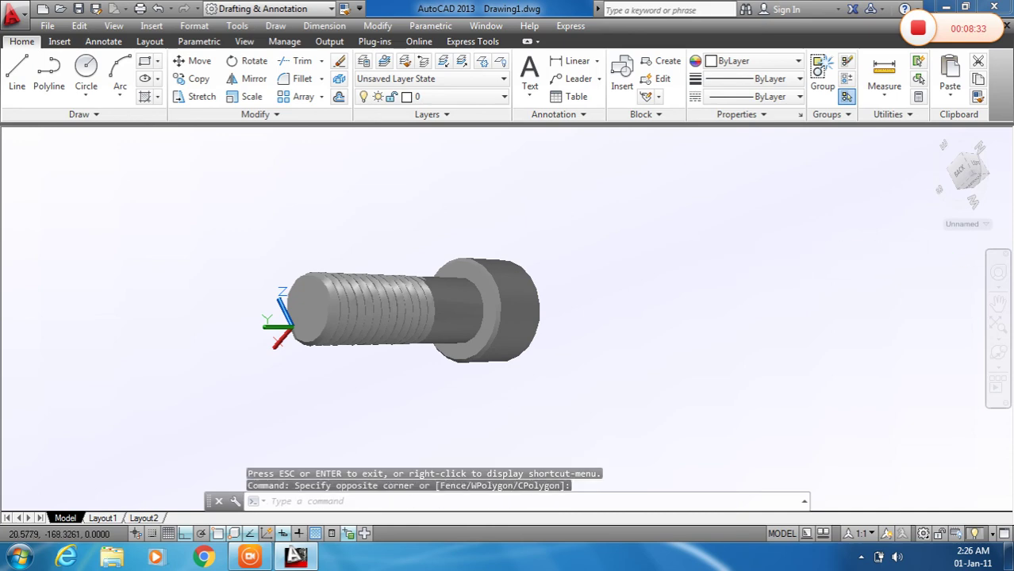
key(Escape)
key(Escape)
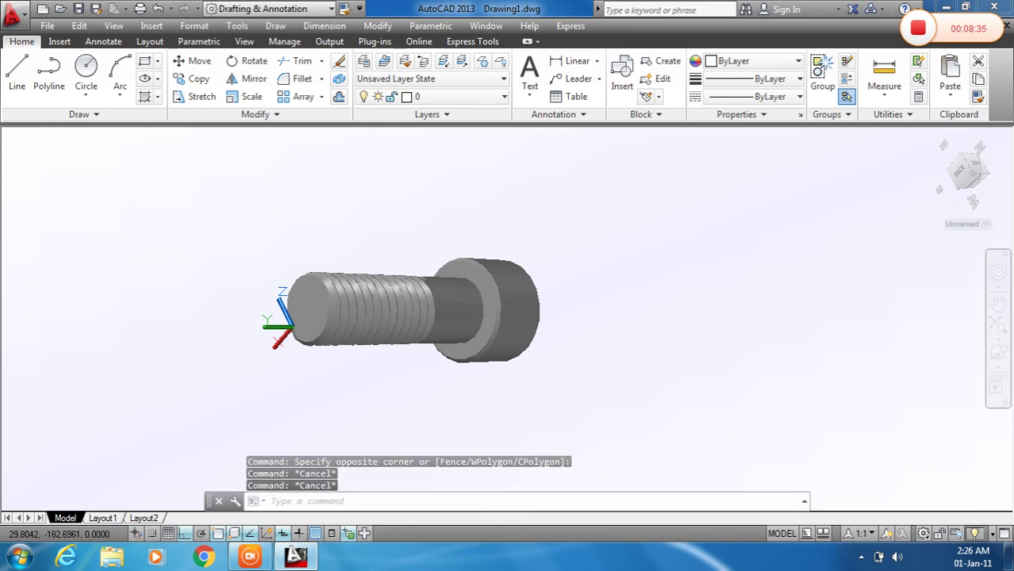
click(603, 256)
click(579, 249)
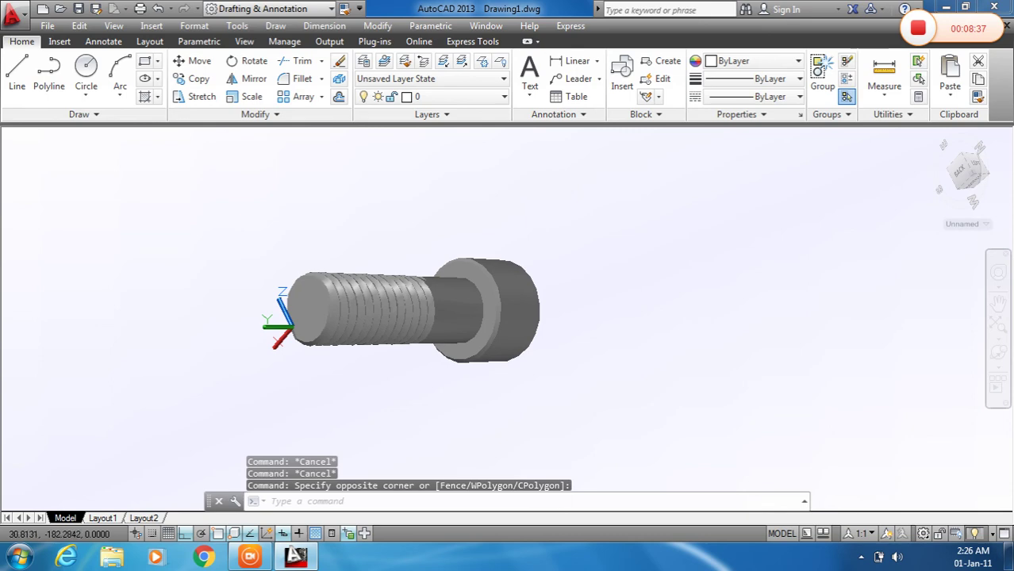
key(Escape)
shift+middle_click(645, 317)
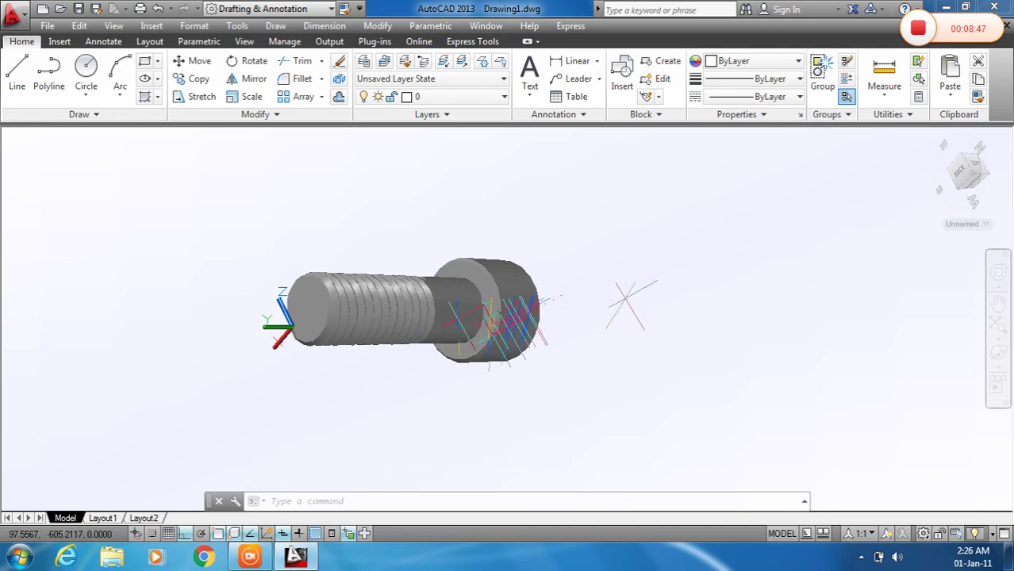
key(Escape)
key(Escape)
key(Escape)
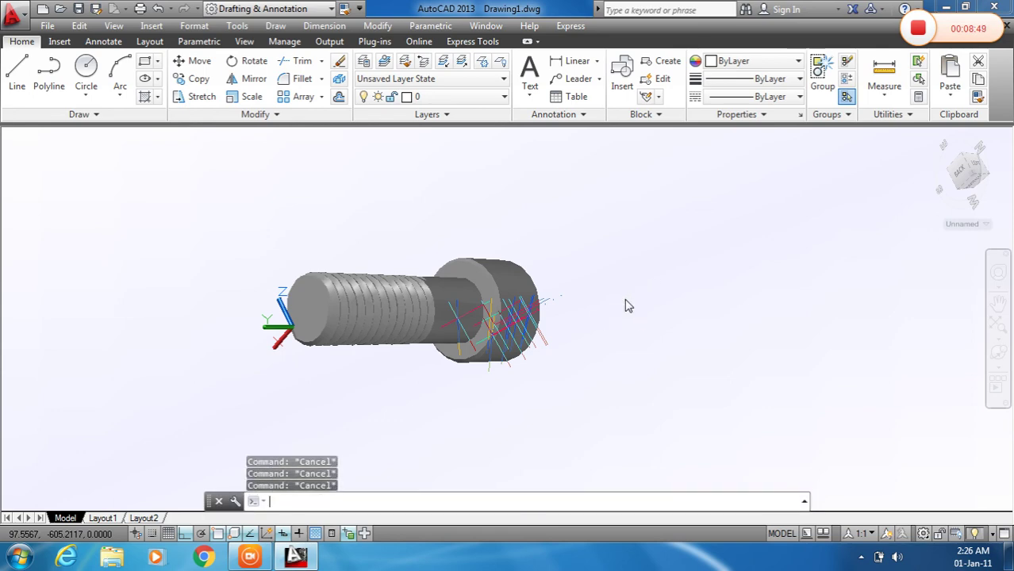
shift+middle_drag(628, 306, 645, 270)
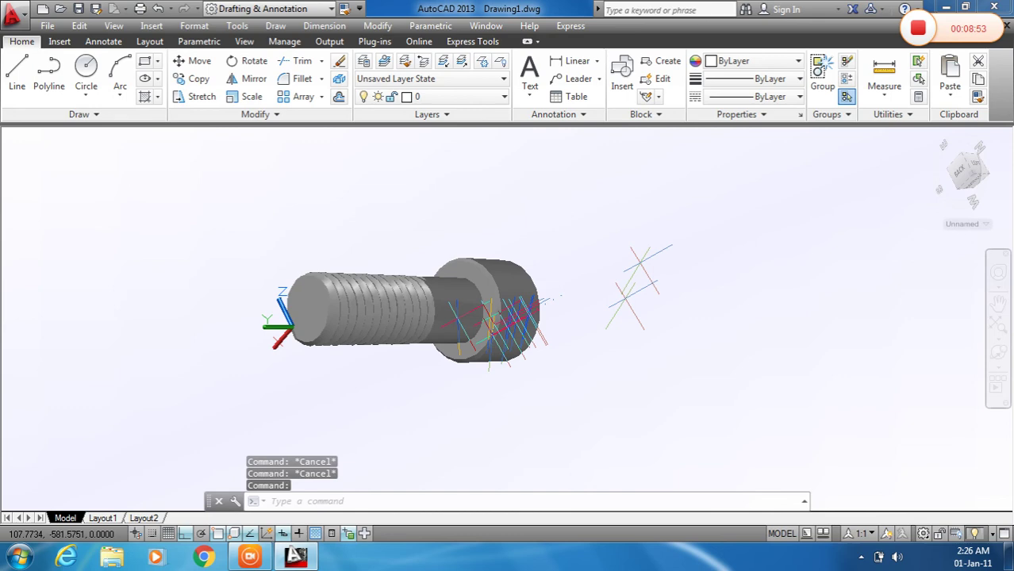
key(Escape)
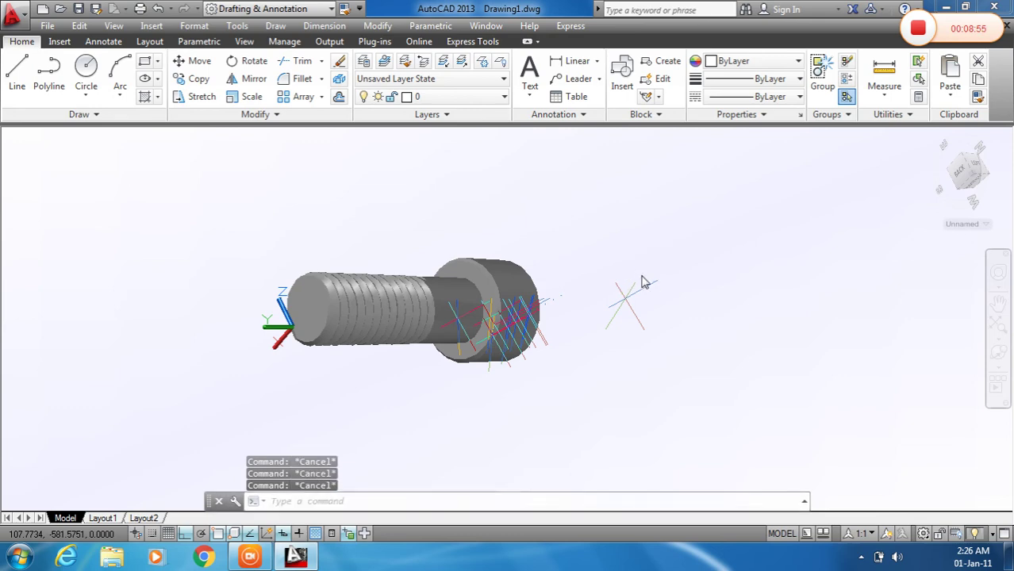